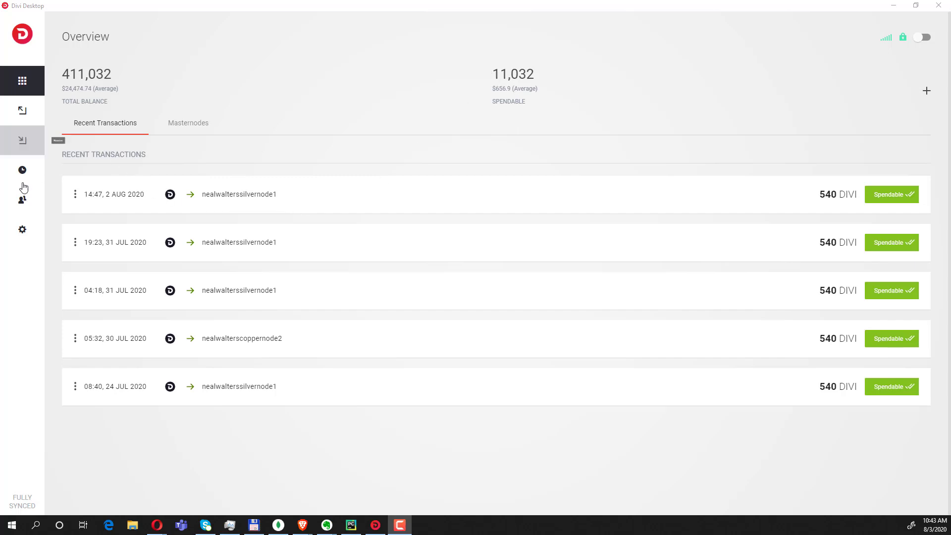
Look through the wallet's receive page and transaction history, filtering the history to rewards only
left_click(33, 141)
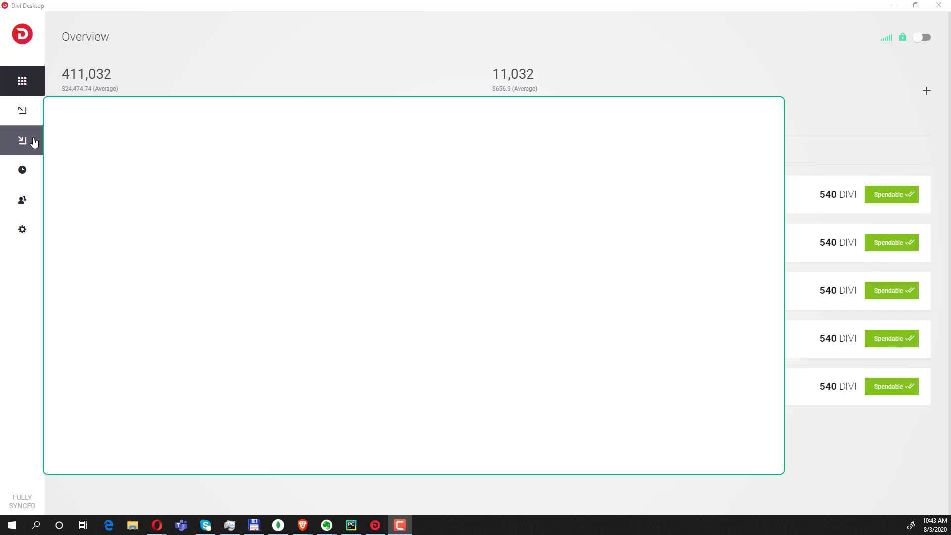
left_click(24, 178)
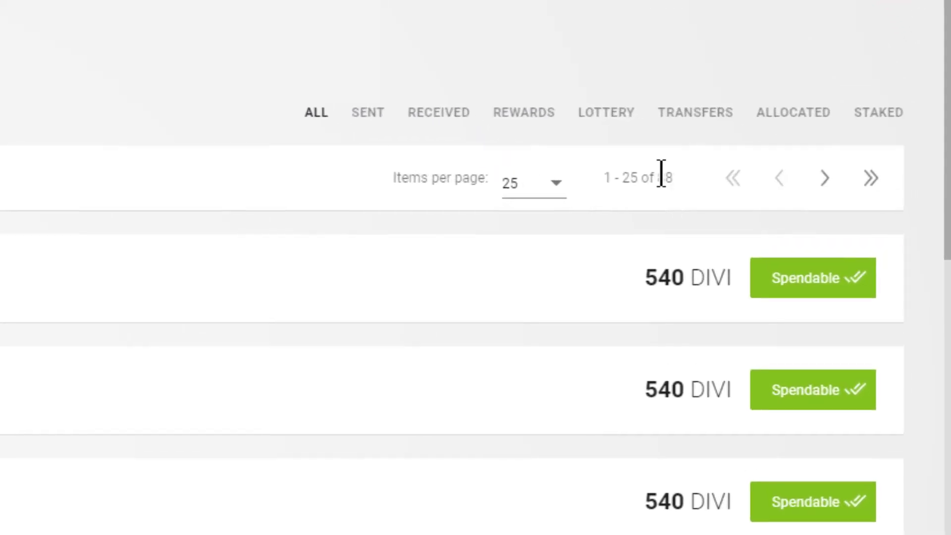
left_click(524, 113)
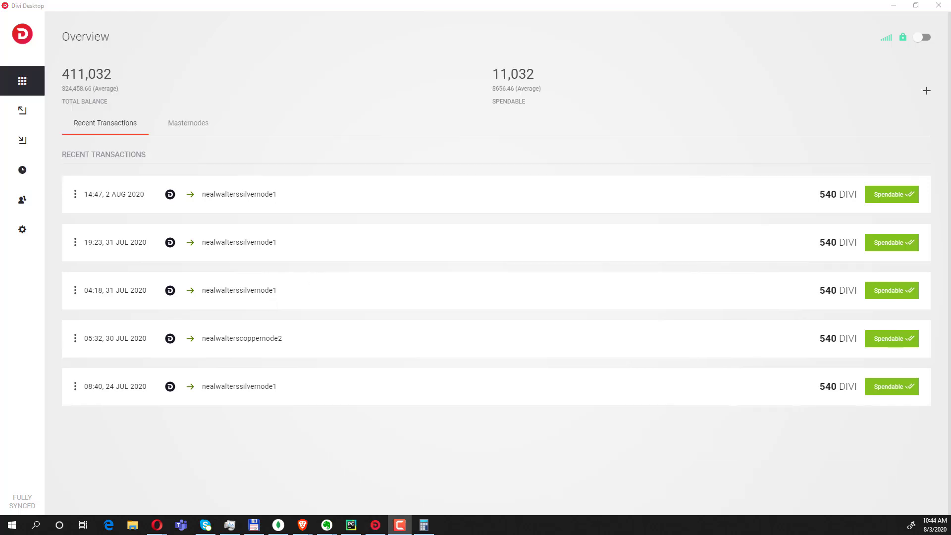
Calculate the spendable balance's value in Calculator as 11032 × 0.06, and close Calculator
left_click_drag(0, 62, 213, 17)
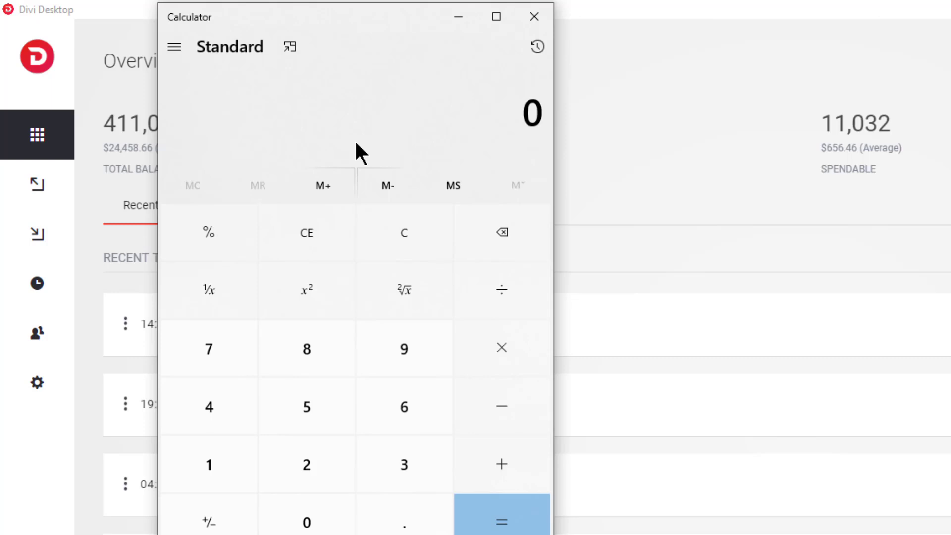
type("11032*0.06")
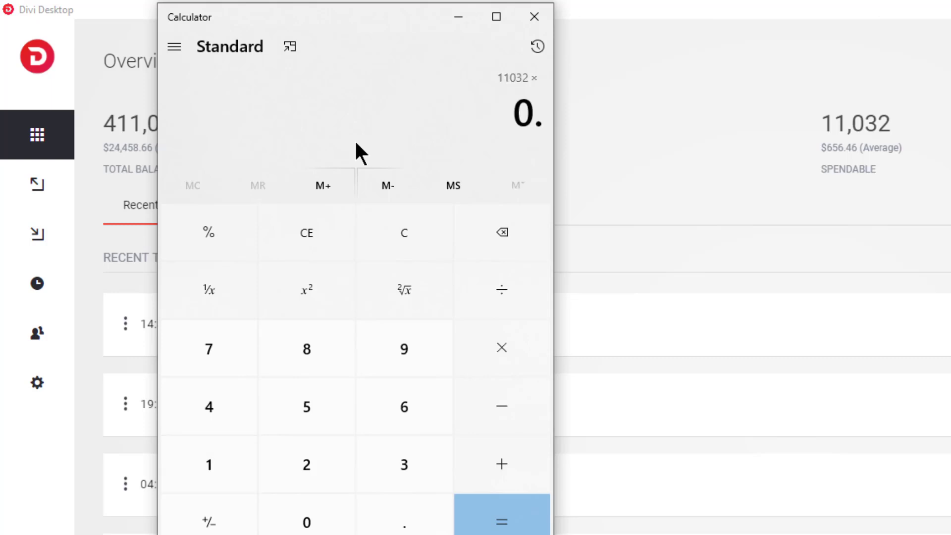
key("Return")
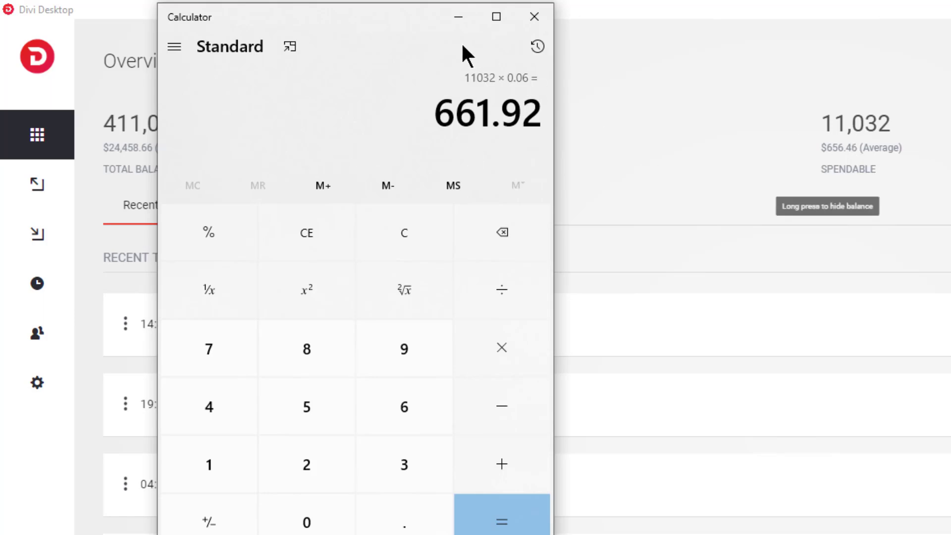
left_click(534, 17)
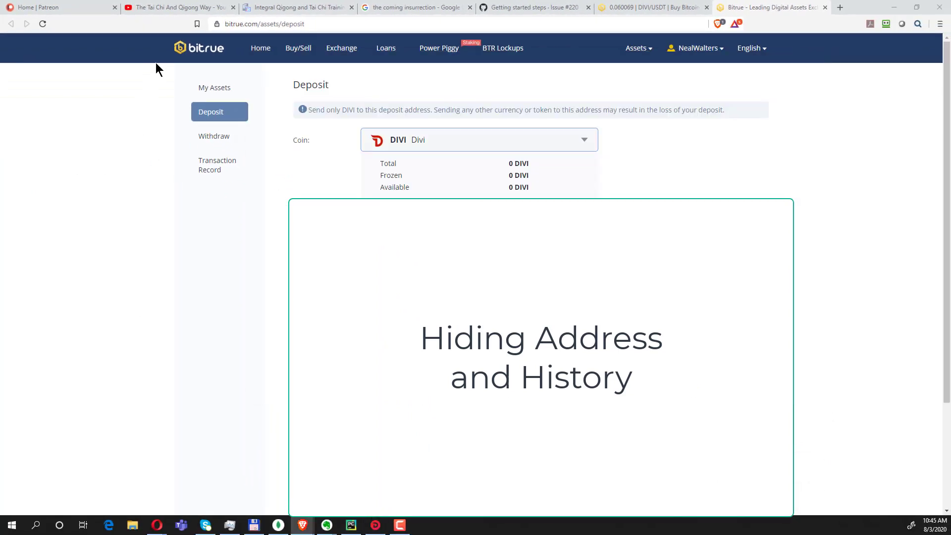
Go to My Assets on Bitrue and search the coin list for divi
mouse_move(651, 49)
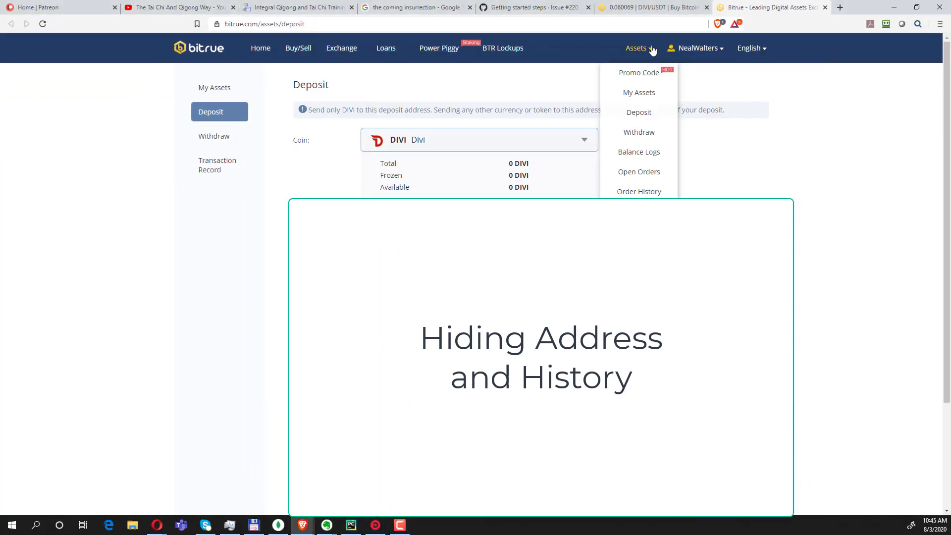
left_click(633, 97)
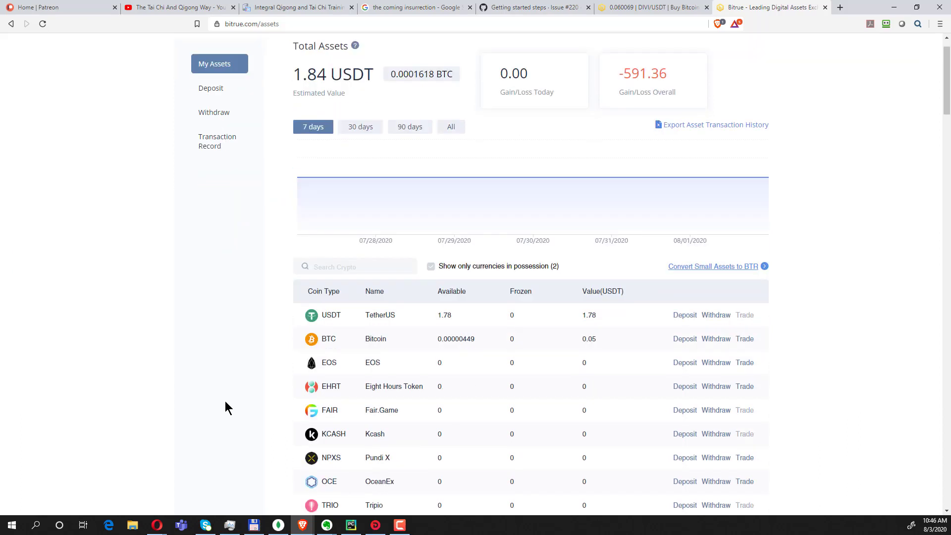
scroll(225, 405, "down", 2)
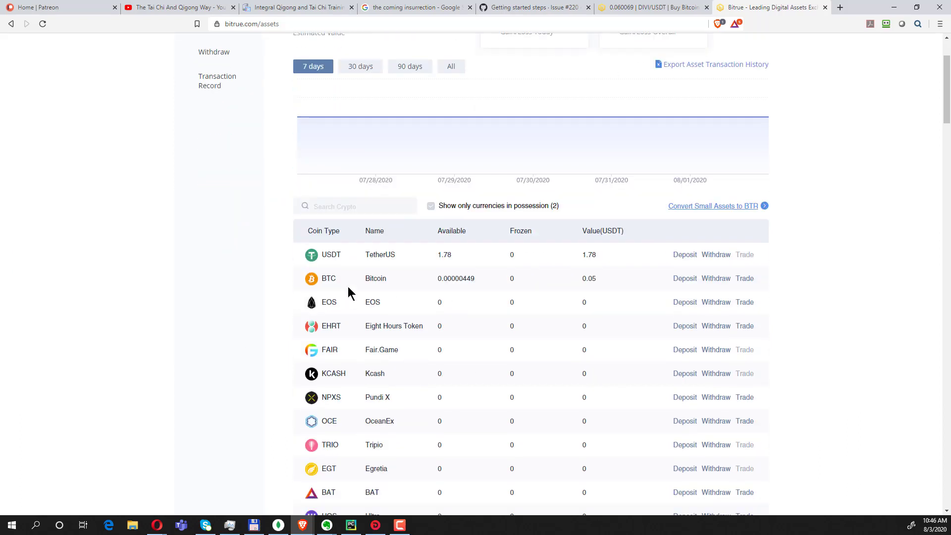
left_click(337, 207)
type("divi")
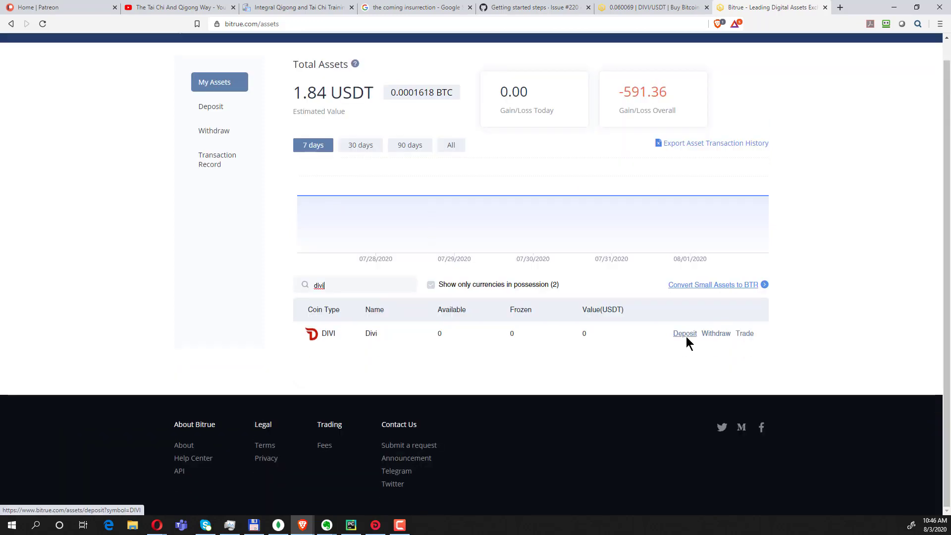
scroll(855, 249, "up", 1)
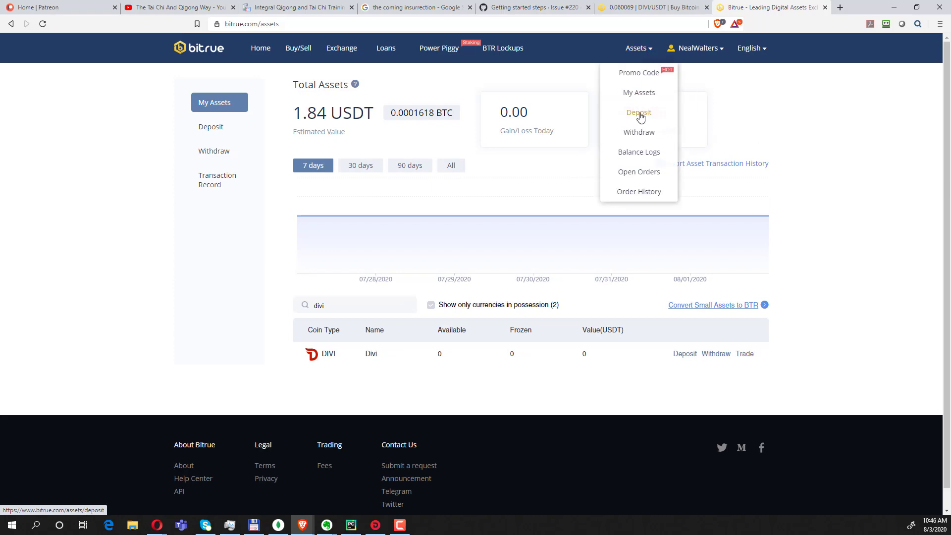
Go to the Bitrue deposit page with DIVI as the coin and copy its deposit address
left_click(640, 114)
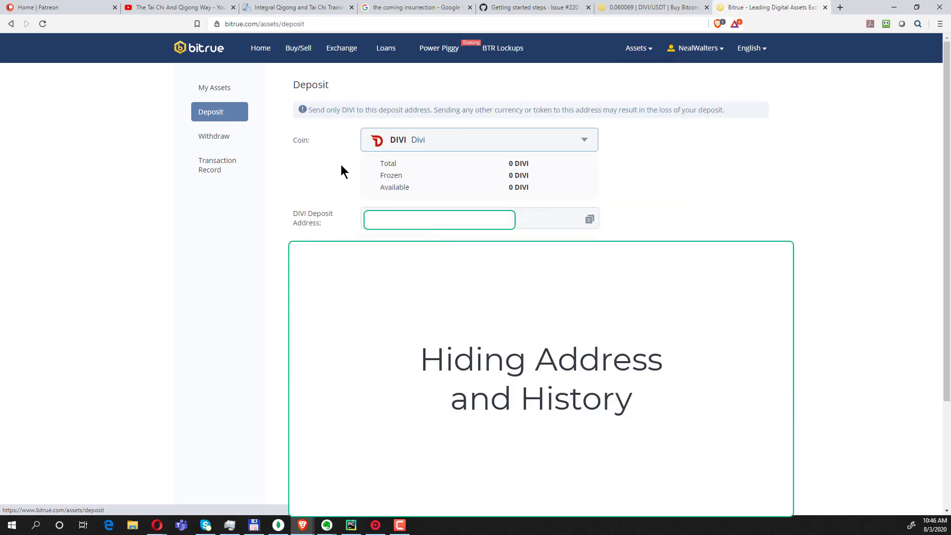
left_click(585, 143)
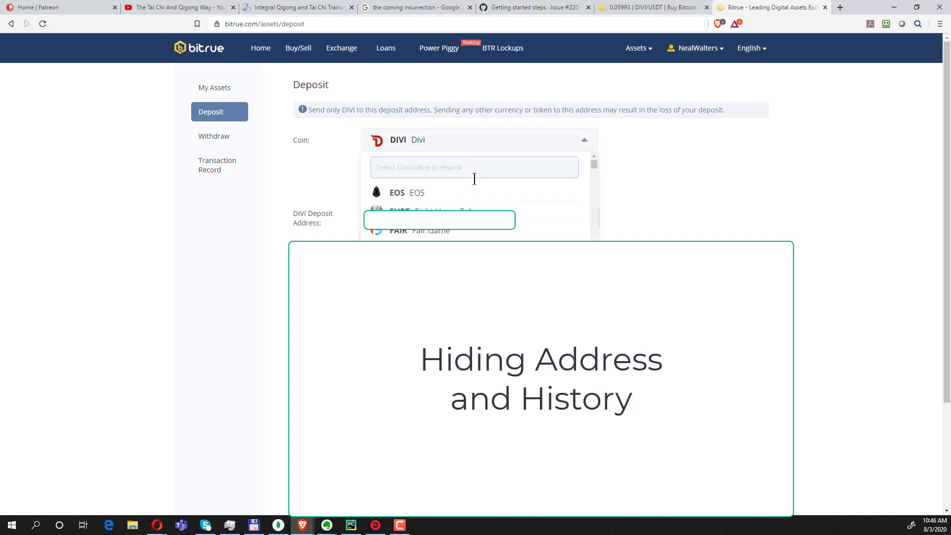
left_click(789, 164)
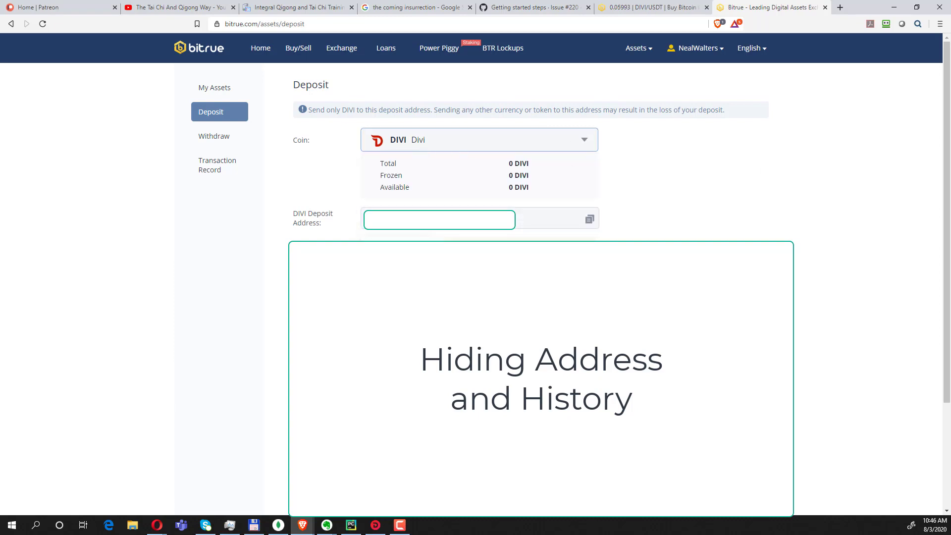
left_click(589, 221)
left_click(590, 220)
Switch to Divi Desktop and fill in a send payment with the copied deposit address as receiver and 11000 DIVI as amount
key("alt+Tab")
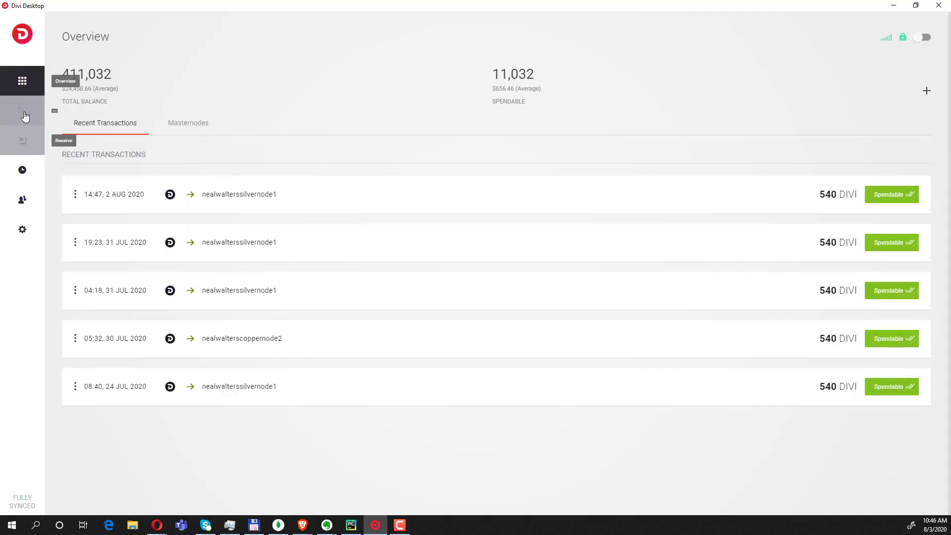
left_click(24, 114)
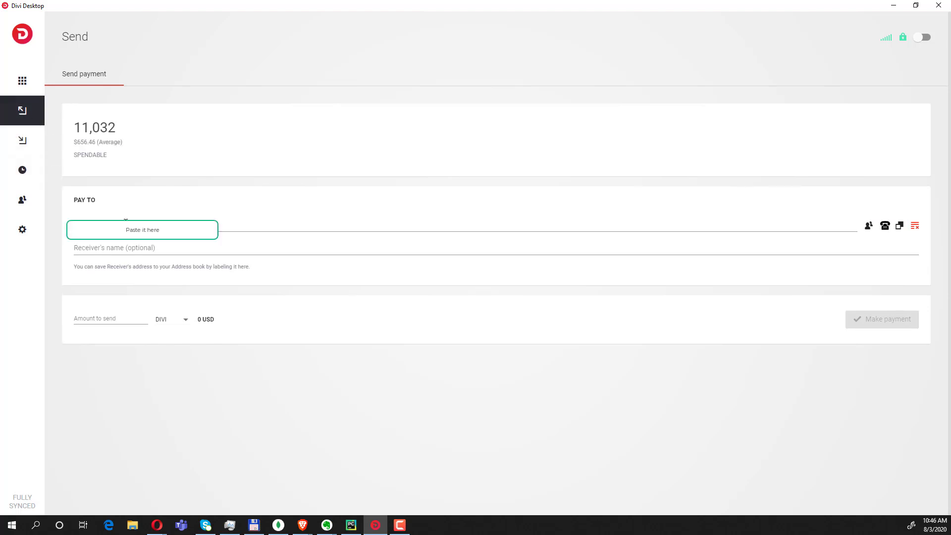
left_click(126, 223)
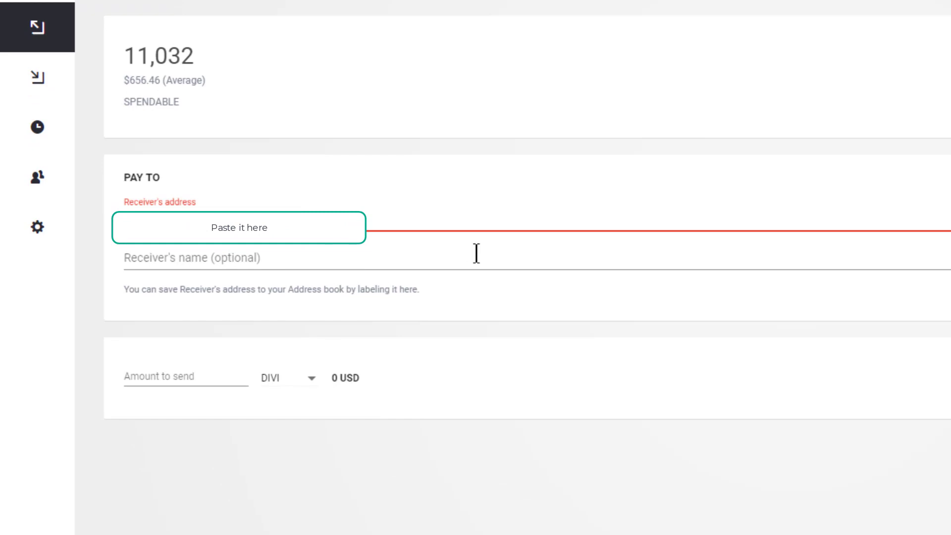
left_click(208, 379)
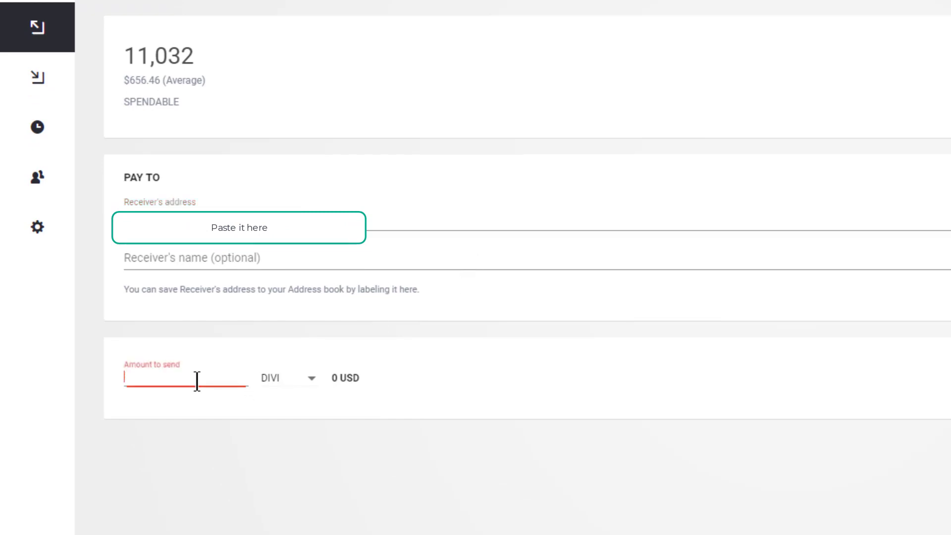
type("11")
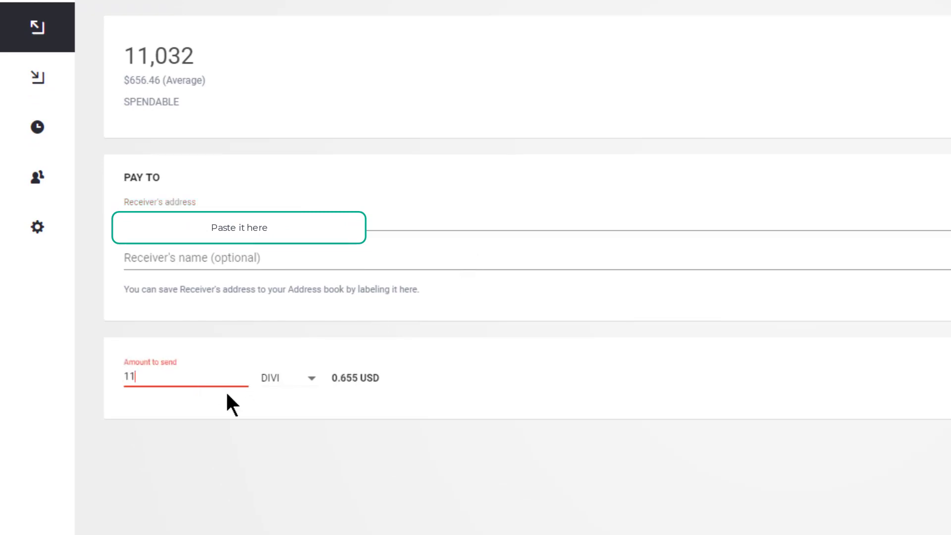
type("000")
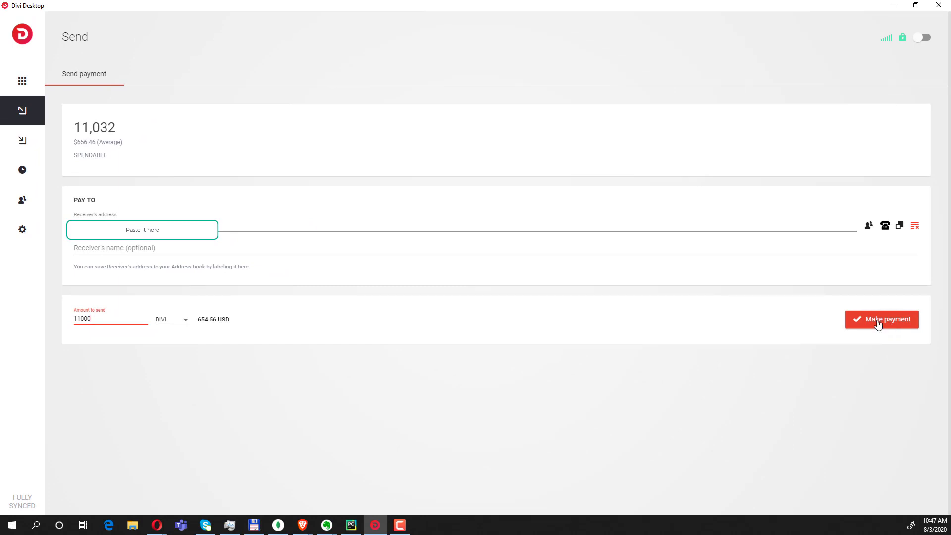
Submit the 11000 DIVI payment, confirm sending it, dismiss the notification and minimize the wallet window
left_click(878, 322)
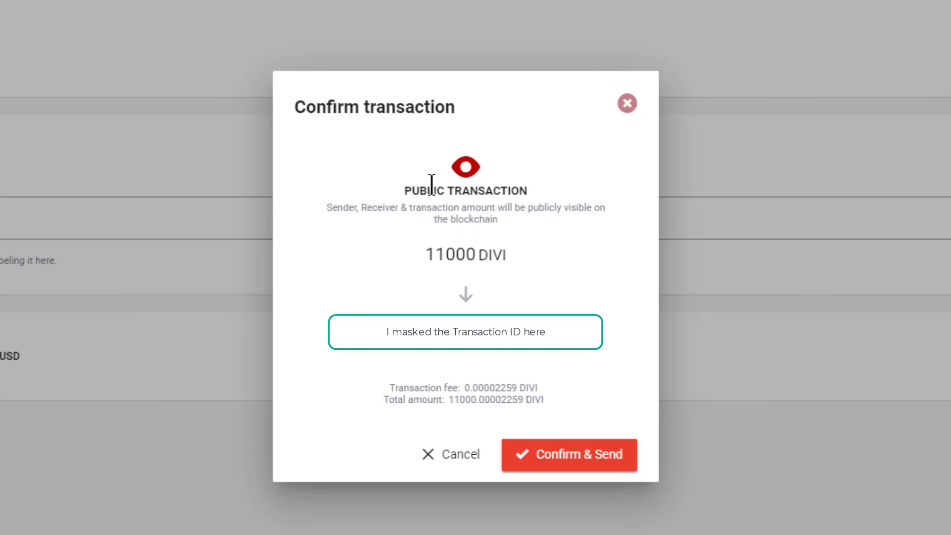
left_click(531, 468)
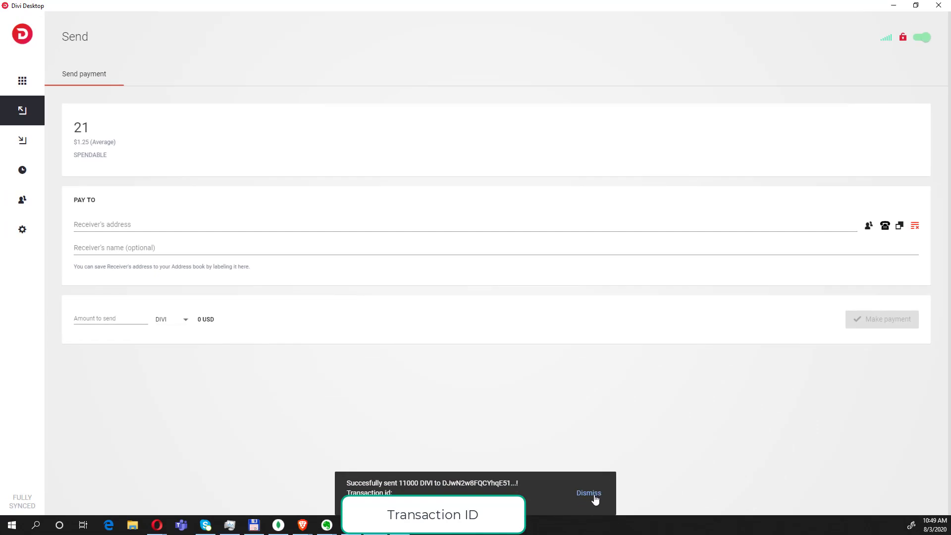
left_click(594, 496)
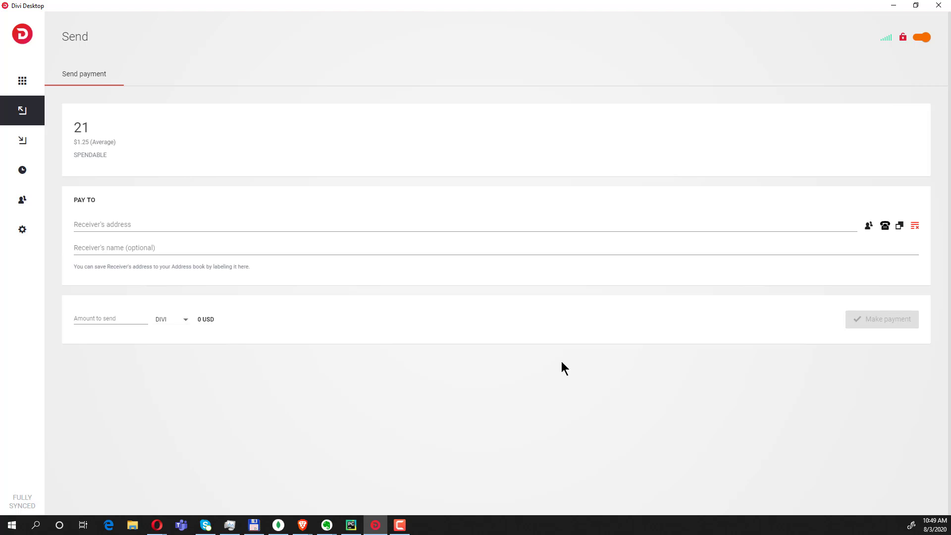
left_click(893, 7)
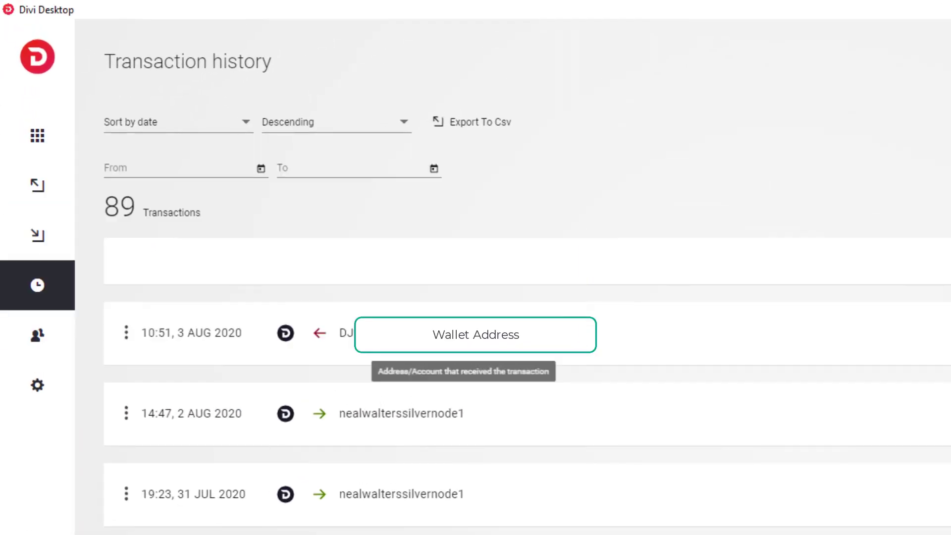
Expand the 3 Aug 2020 outgoing transaction in the transaction history and open its transaction ID in the block explorer
left_click(463, 334)
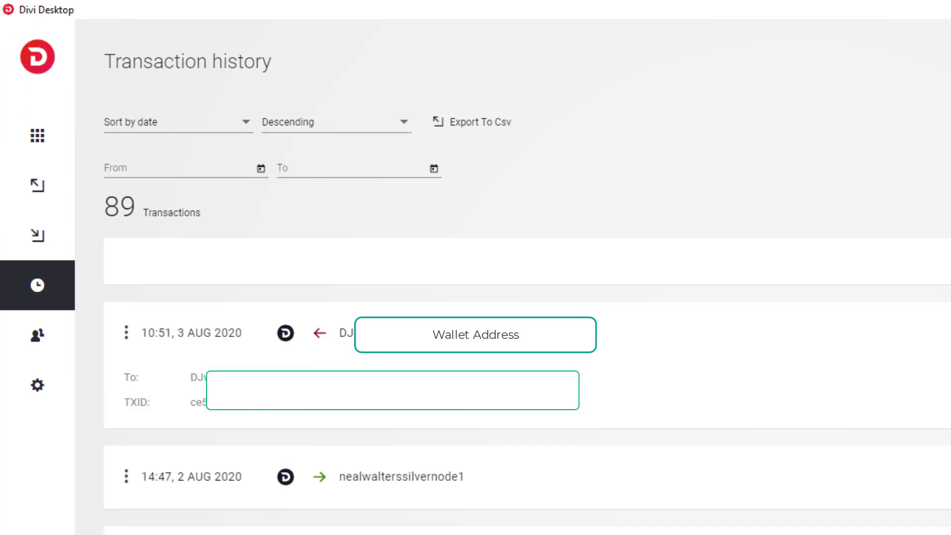
left_click(241, 406)
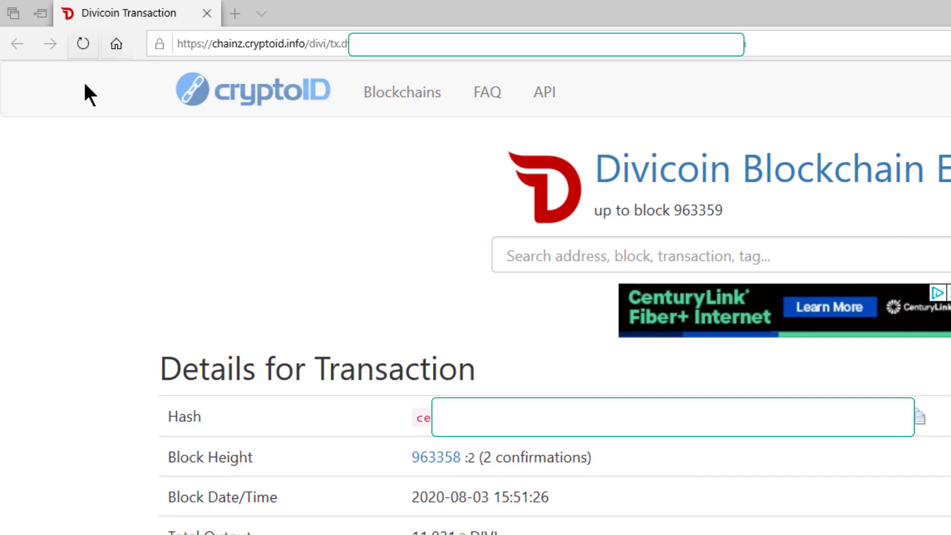
left_click(87, 198)
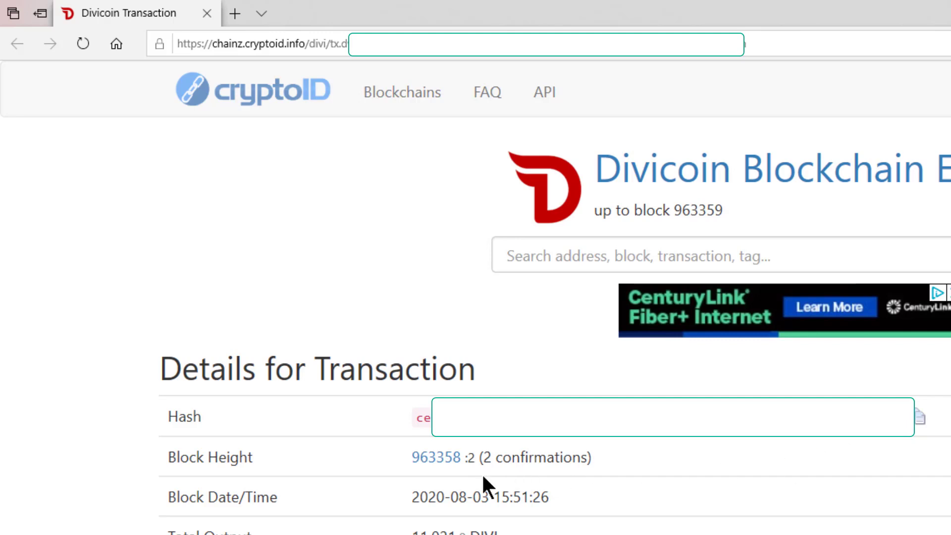
Examine the transaction's confirmations, fees and inputs, and reload the page to recheck its block height
double_click(545, 461)
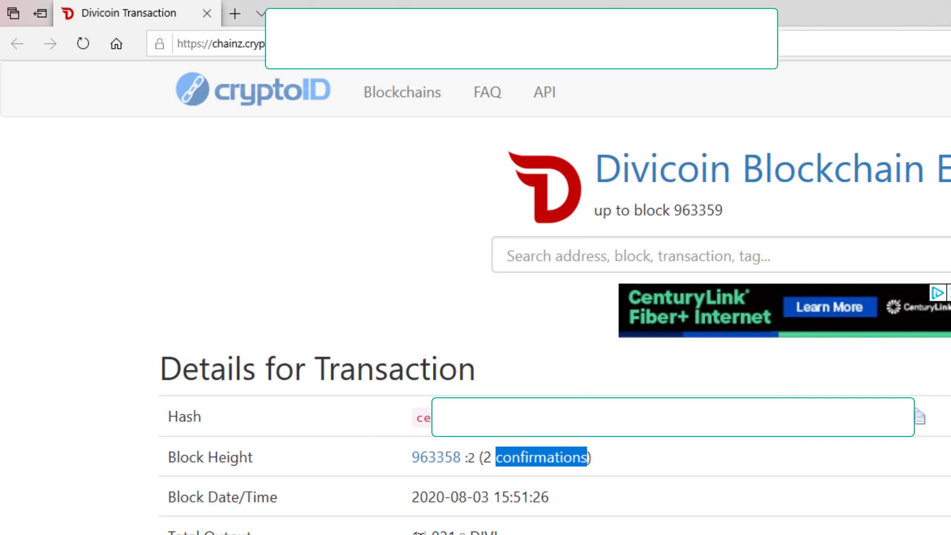
left_click_drag(245, 344, 296, 346)
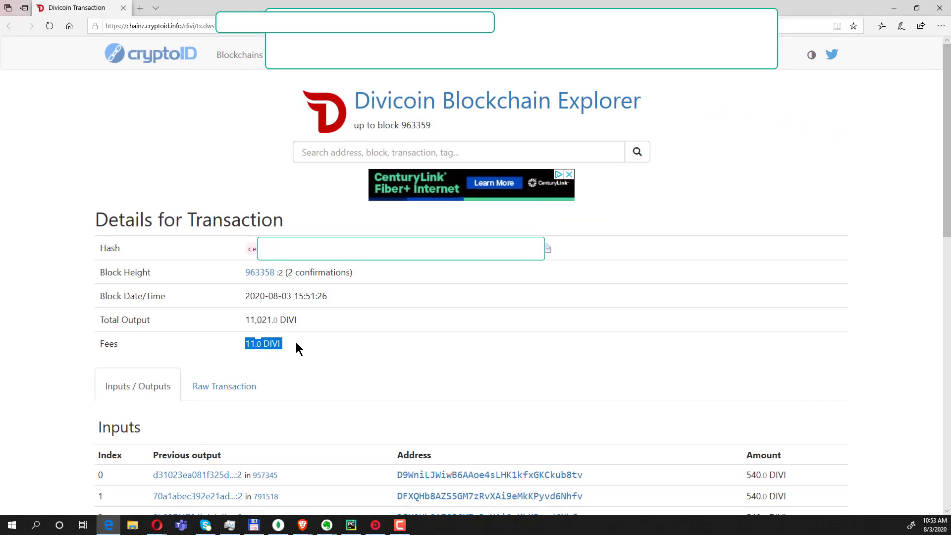
left_click(48, 307)
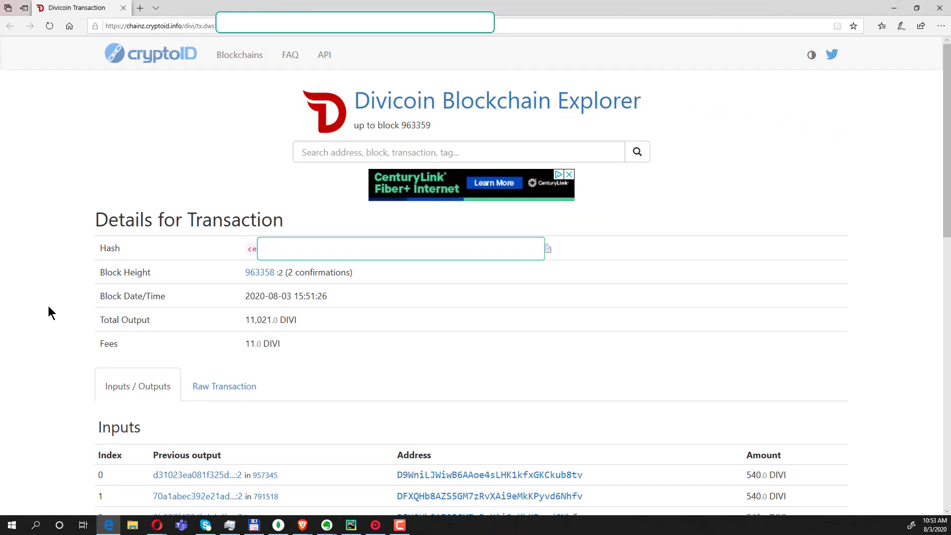
scroll(49, 305, "down", 4)
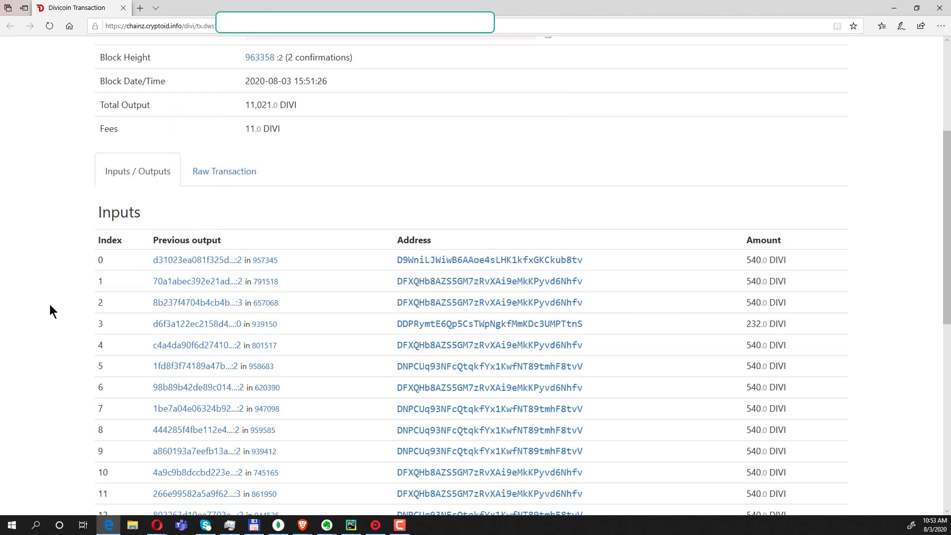
scroll(52, 307, "down", 4)
scroll(58, 303, "up", 8)
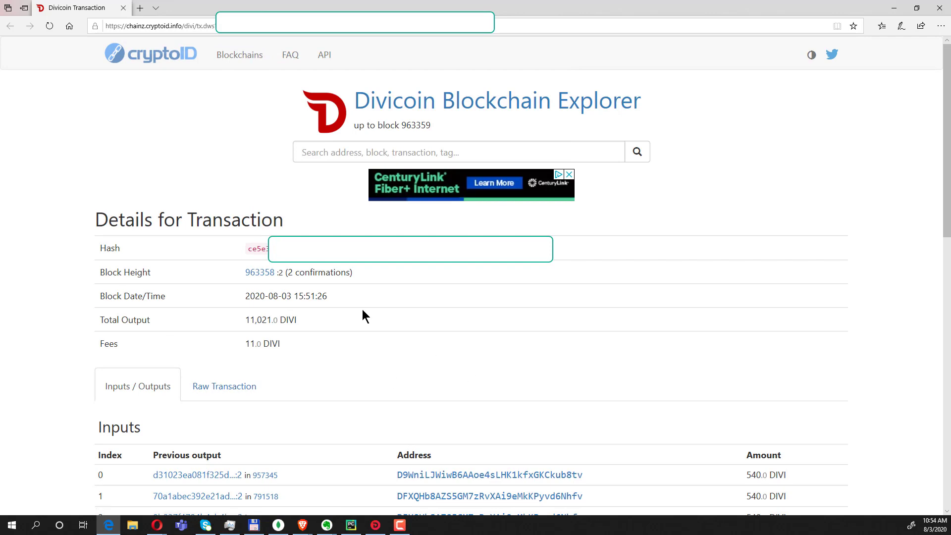
left_click(48, 28)
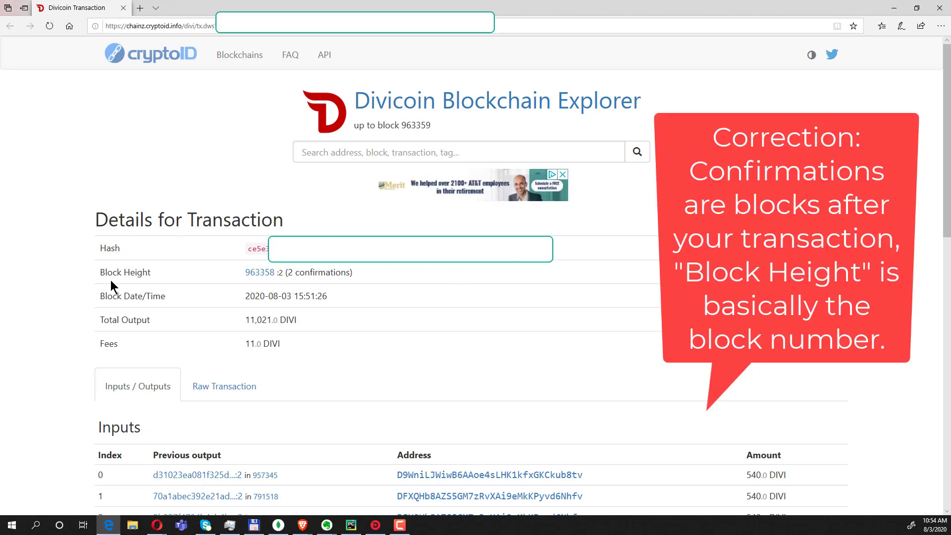
left_click_drag(99, 273, 160, 270)
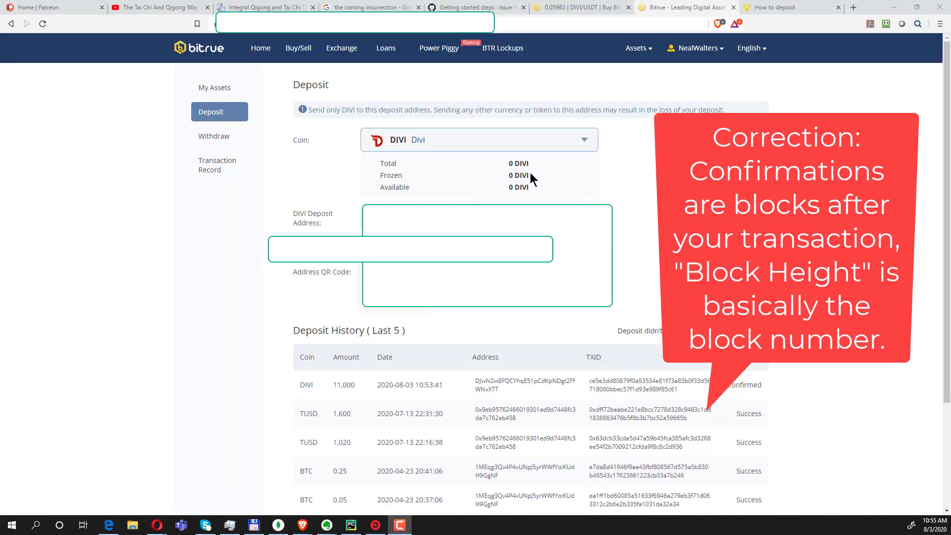
Read the "How to deposit" guide down to Step 6 on checking the deposit status through Transaction History
mouse_move(650, 44)
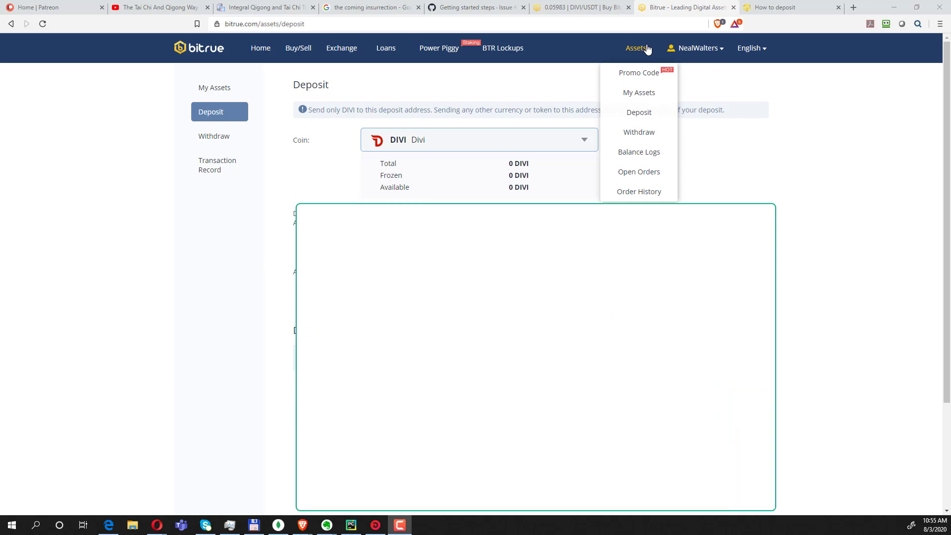
left_click(797, 9)
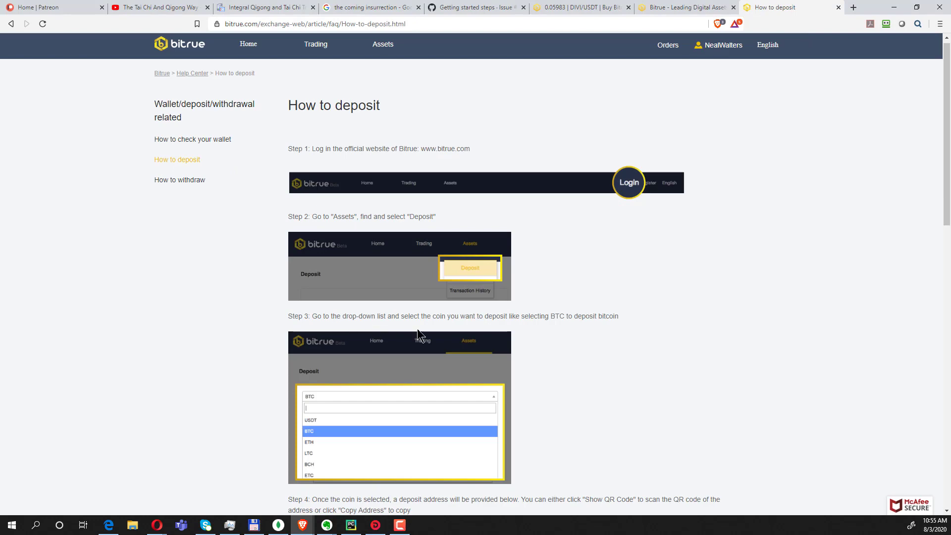
scroll(599, 359, "down", 4)
scroll(432, 322, "down", 6)
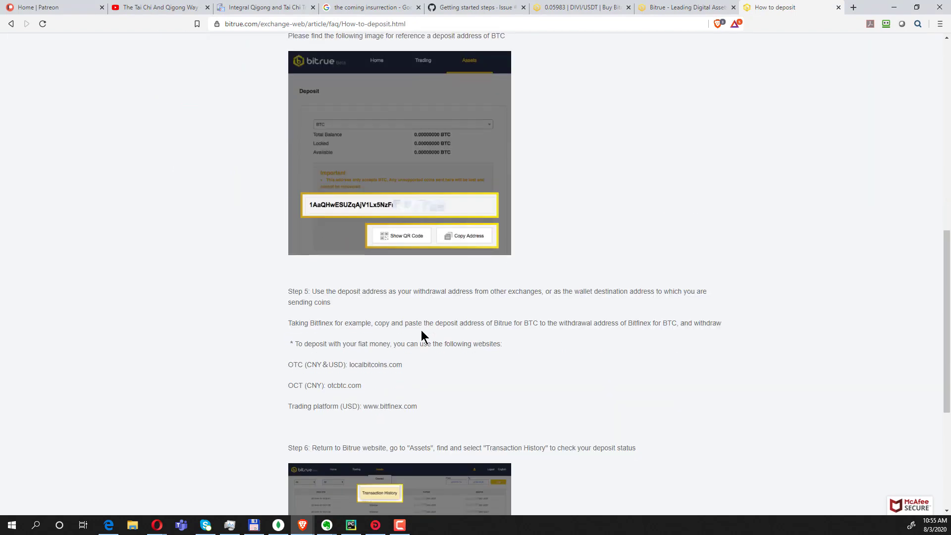
scroll(418, 341, "down", 2)
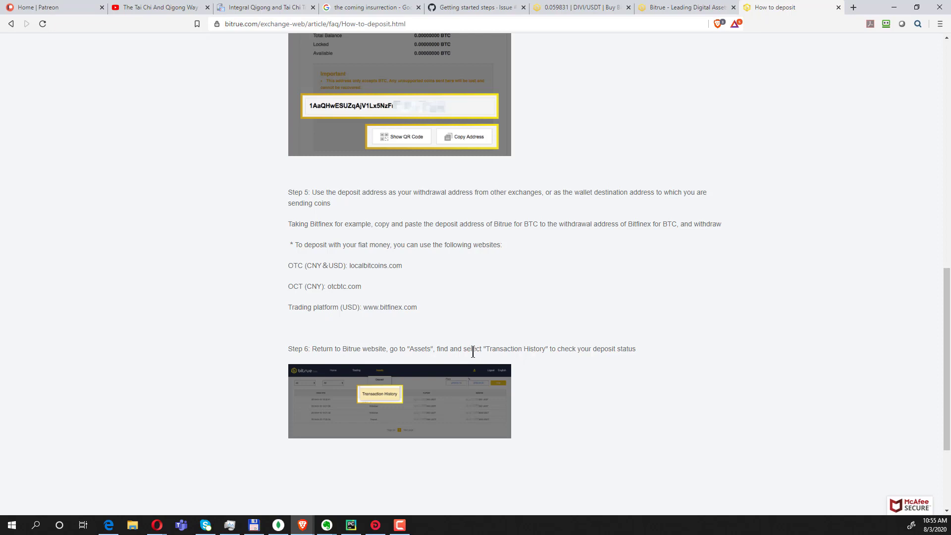
left_click_drag(486, 349, 583, 349)
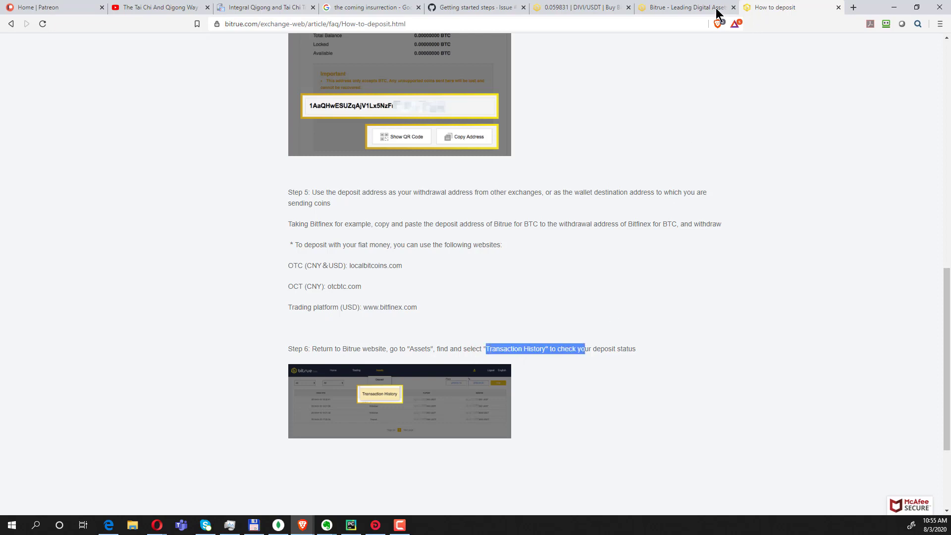
Return to the Bitrue deposit page, open My Assets in a new tab and go to its Transaction Record
left_click(716, 8)
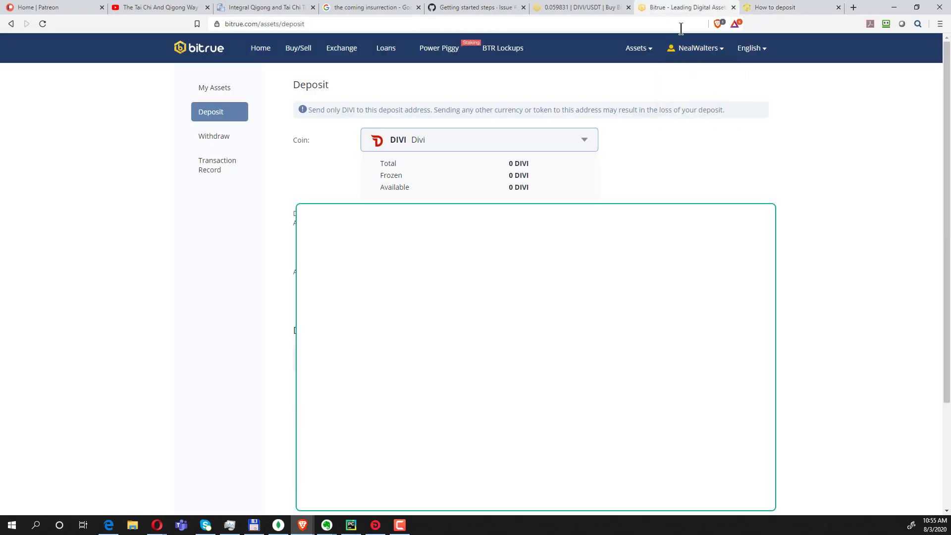
right_click(638, 50)
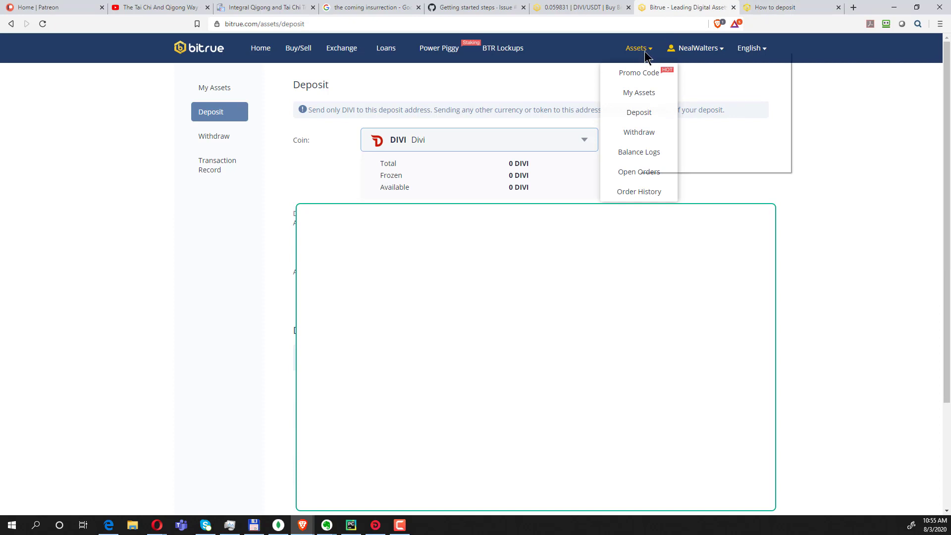
left_click(816, 109)
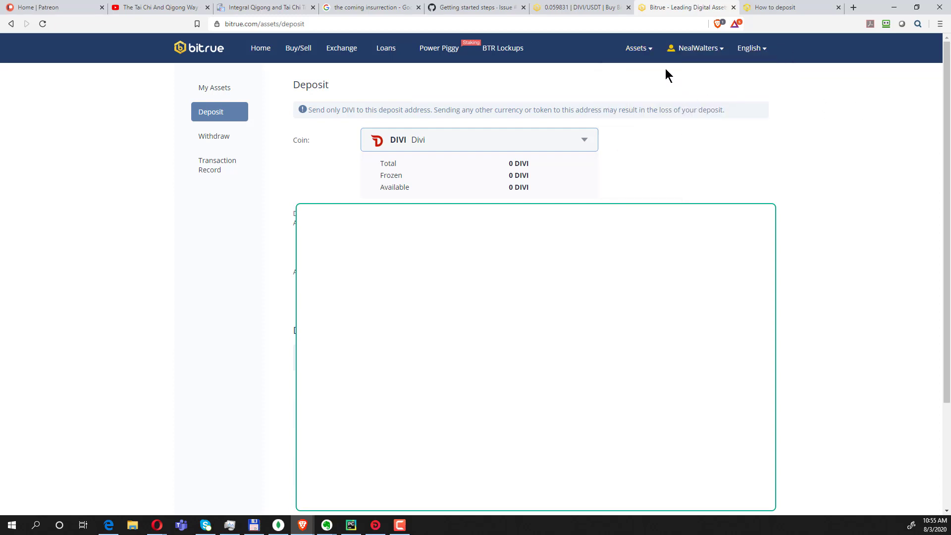
right_click(639, 48)
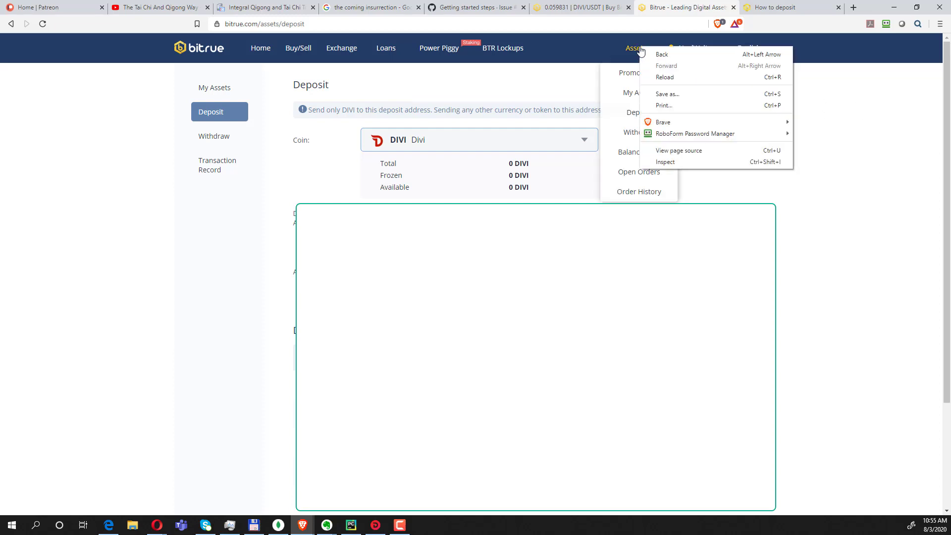
left_click(867, 133)
mouse_move(632, 53)
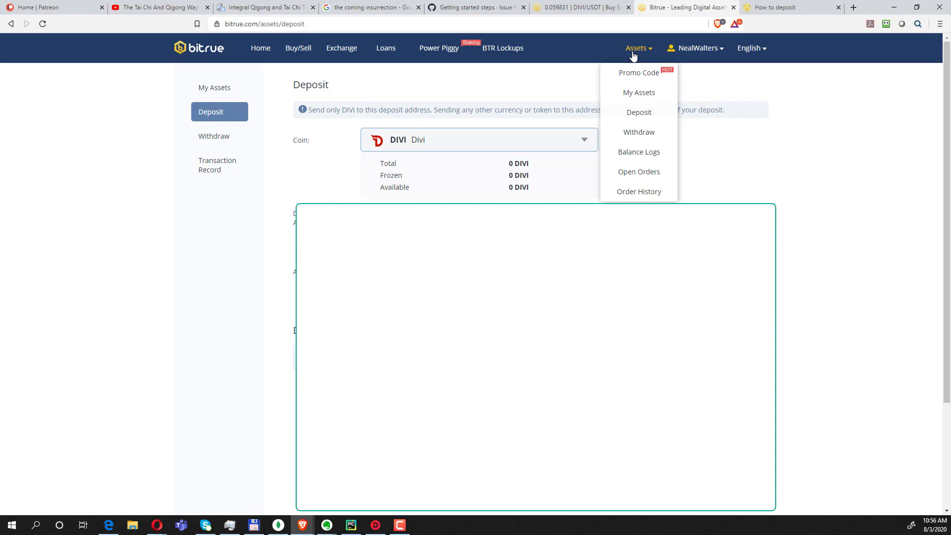
right_click(636, 93)
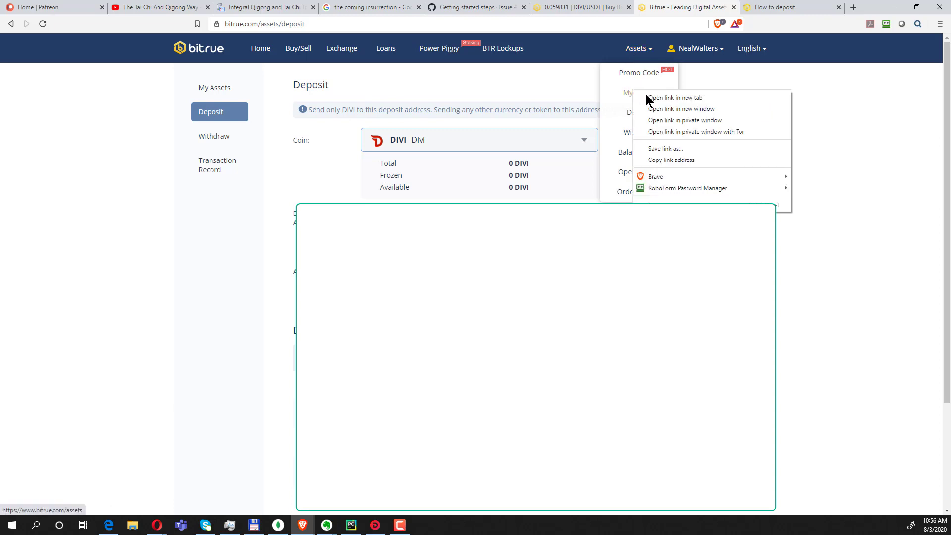
left_click(657, 98)
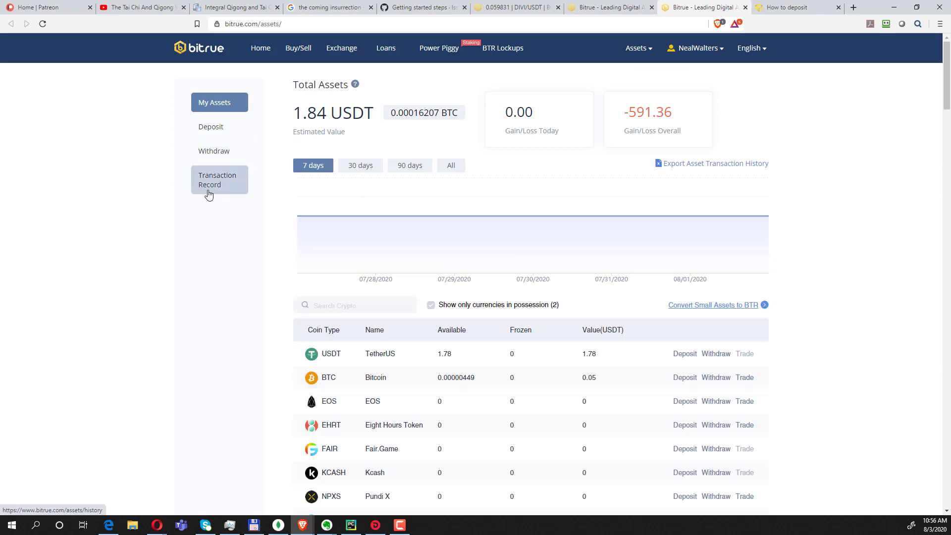
left_click(209, 193)
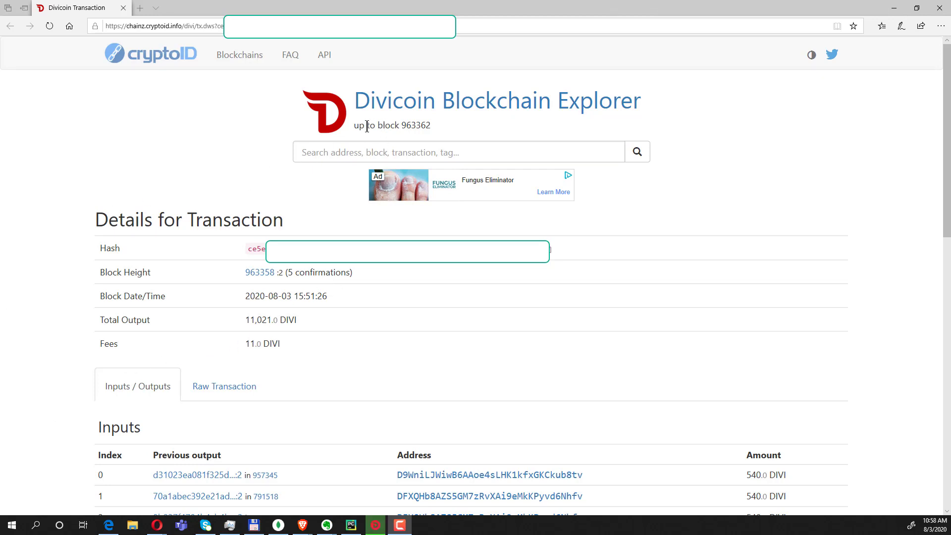
Check the transaction's confirmations in the block explorer, and reload the Bitrue deposit page to check the DIVI deposit's status
double_click(418, 124)
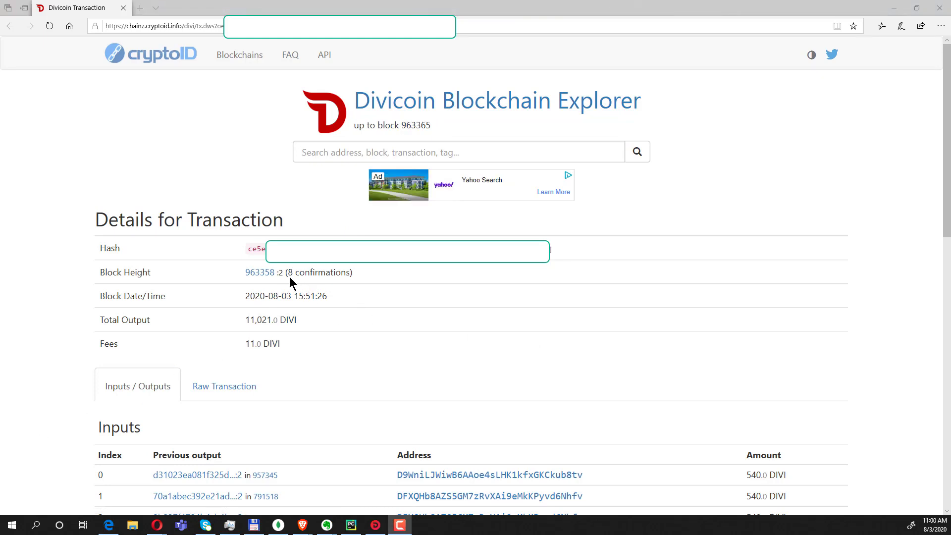
left_click(897, 10)
left_click(100, 95)
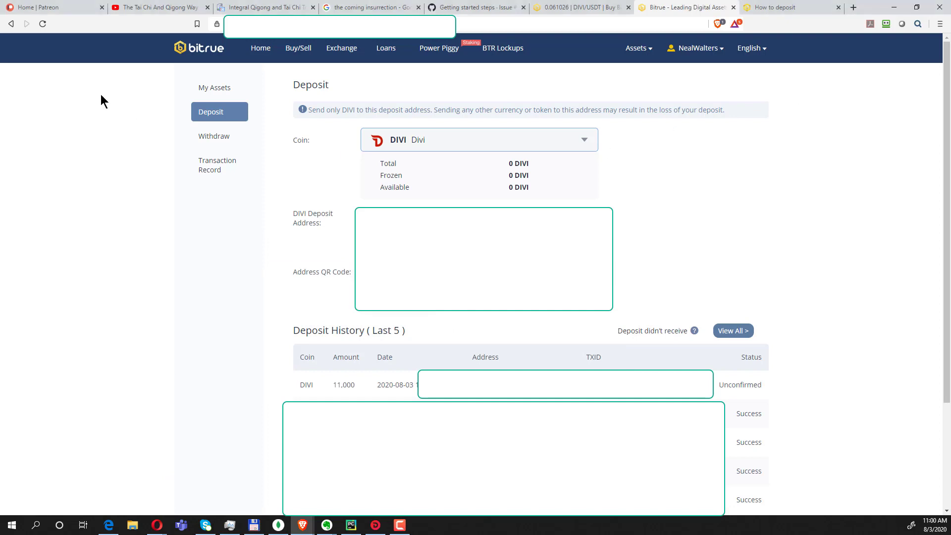
left_click(37, 21)
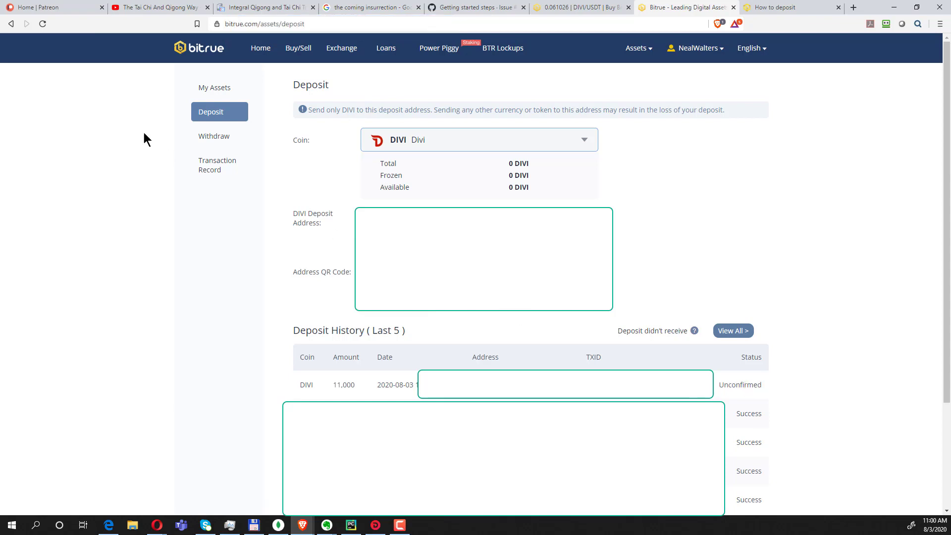
left_click(42, 25)
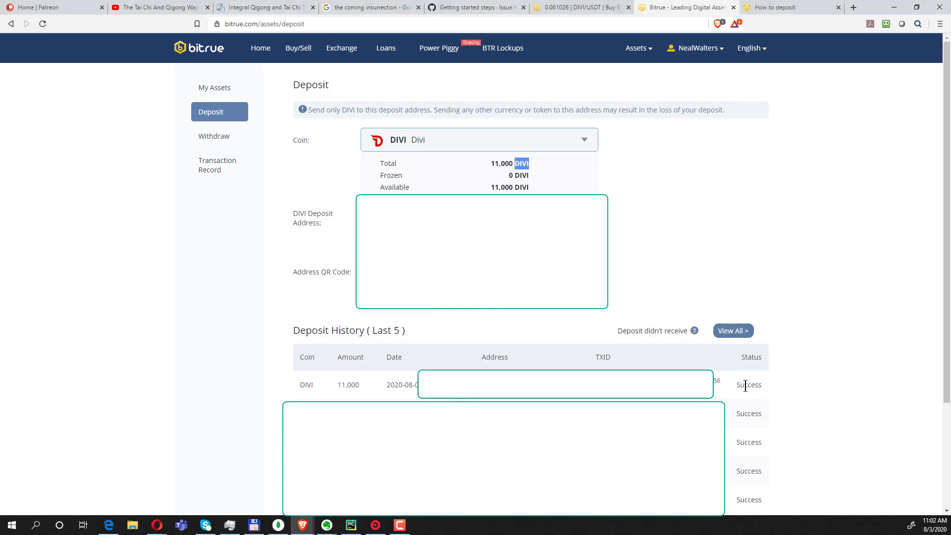
left_click(745, 386)
double_click(745, 385)
left_click(713, 159)
Open the Bitrue exchange, search the trading pairs for DIV and open the DIVI/USDT market
left_click(569, 6)
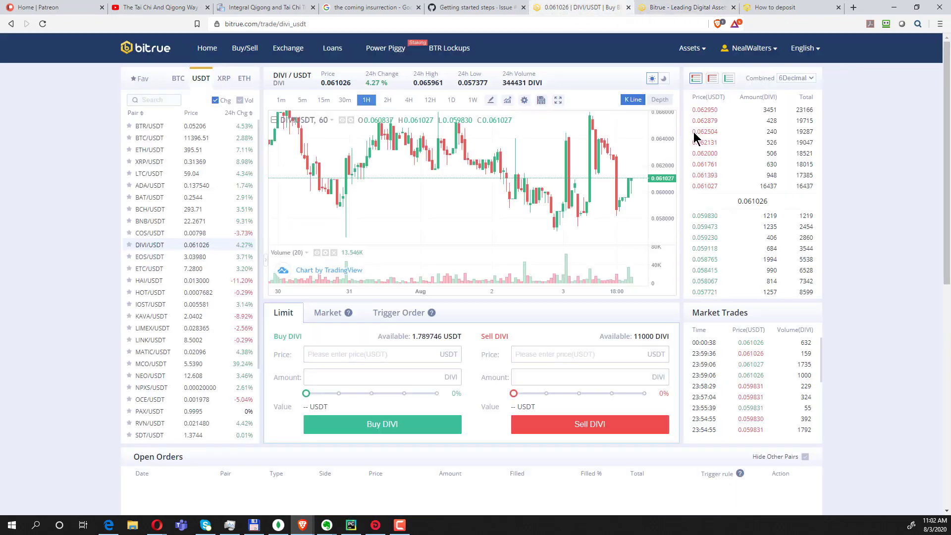
left_click(693, 7)
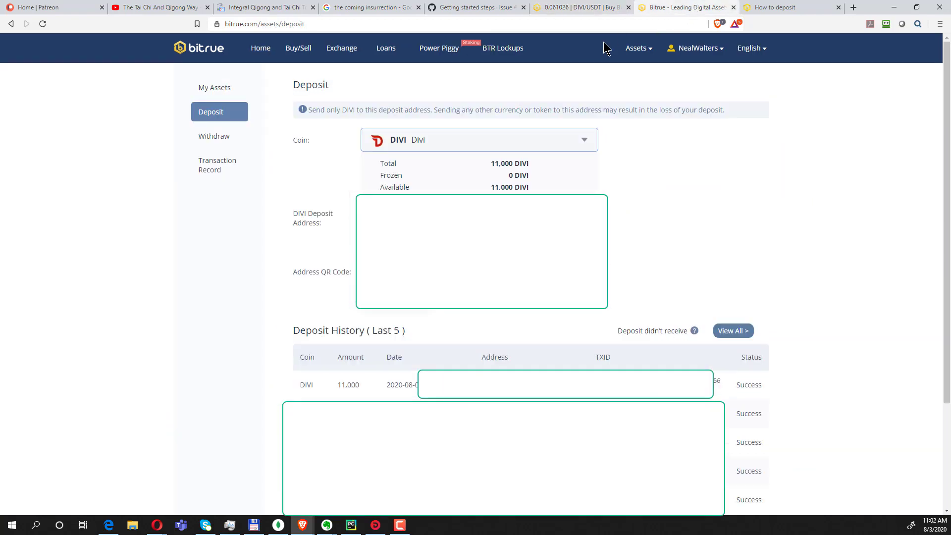
left_click(337, 52)
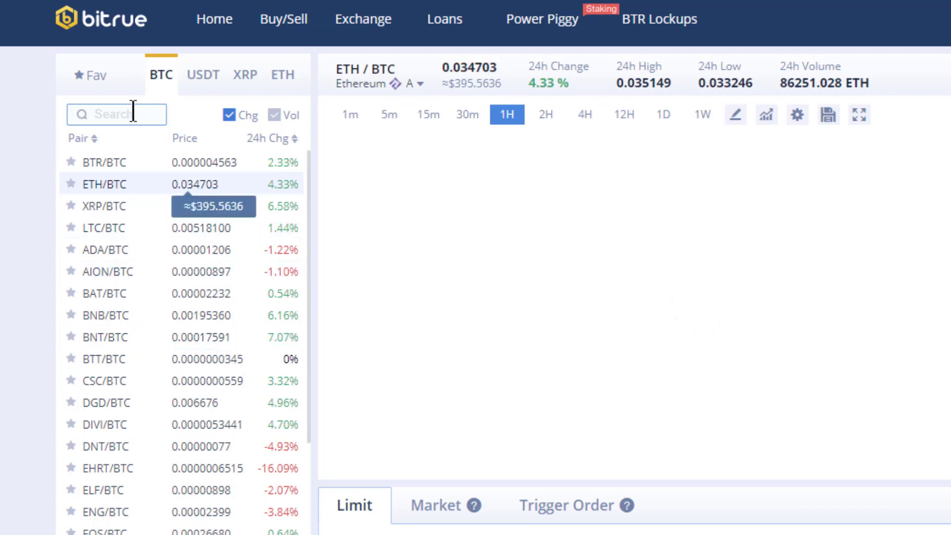
type("DIV")
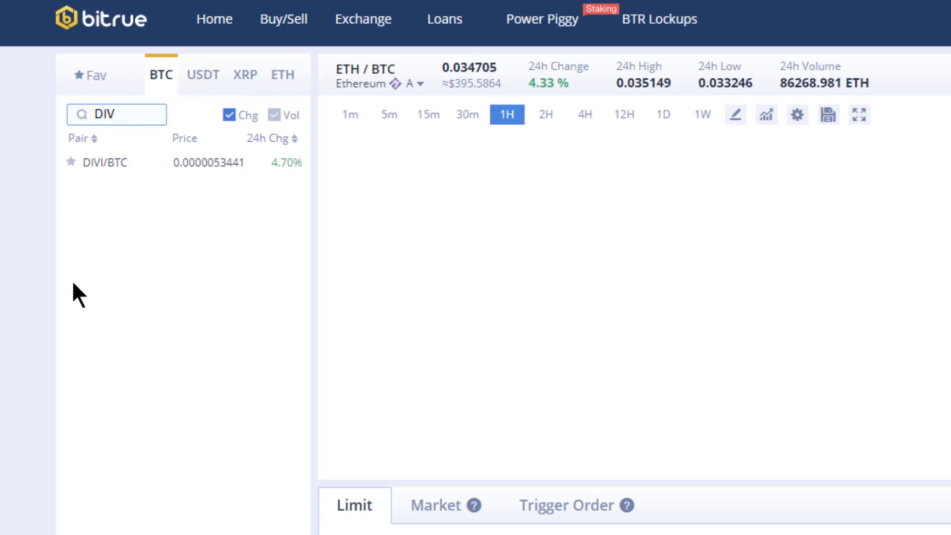
left_click(199, 83)
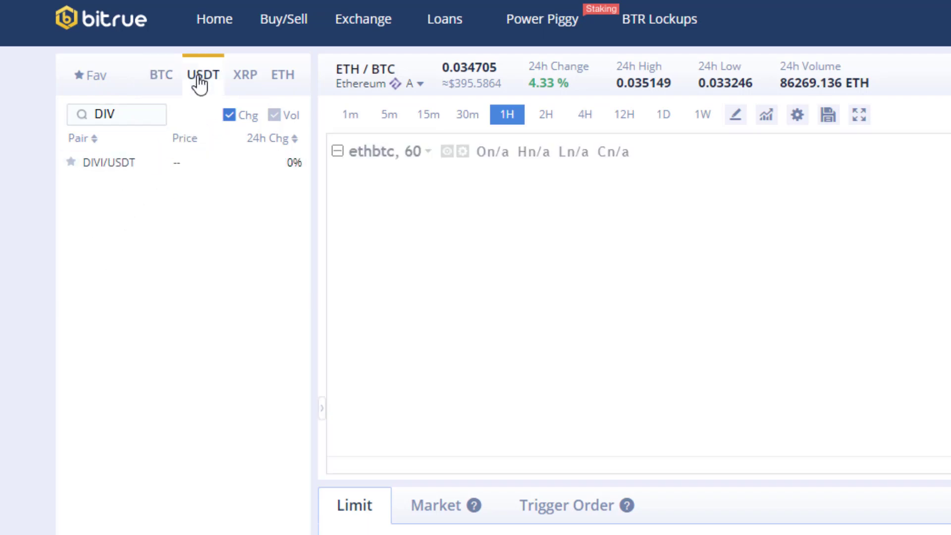
left_click(97, 169)
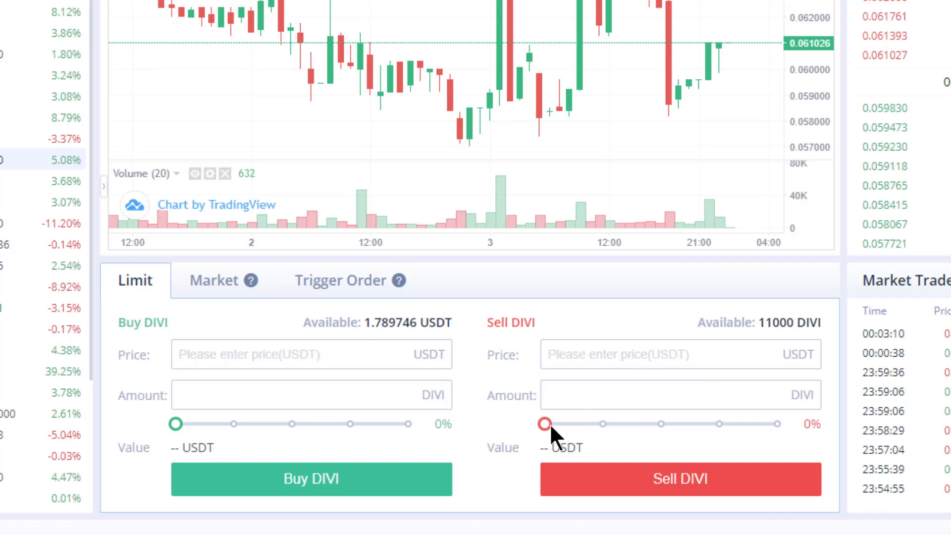
Set up a market sell order for 100% of the available DIVI, an amount of 11000
left_click_drag(547, 423, 799, 424)
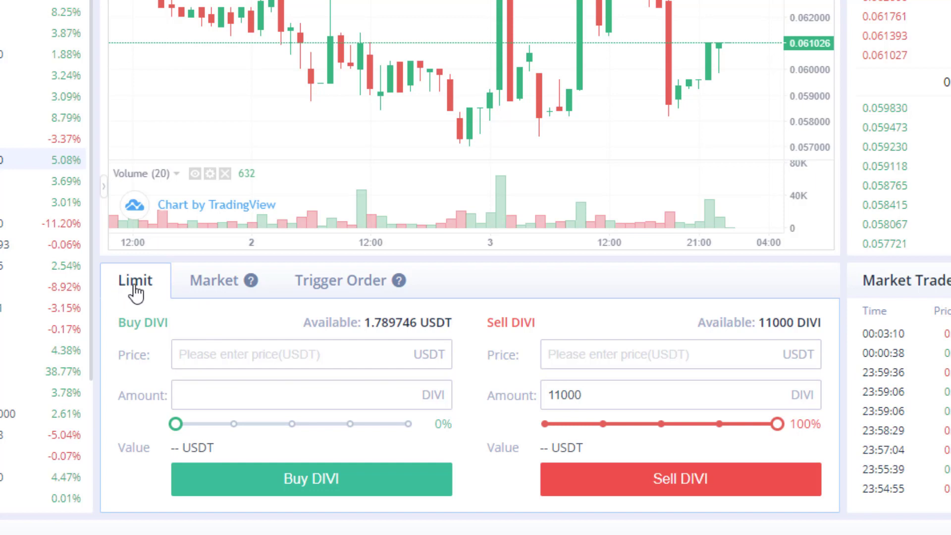
left_click(218, 289)
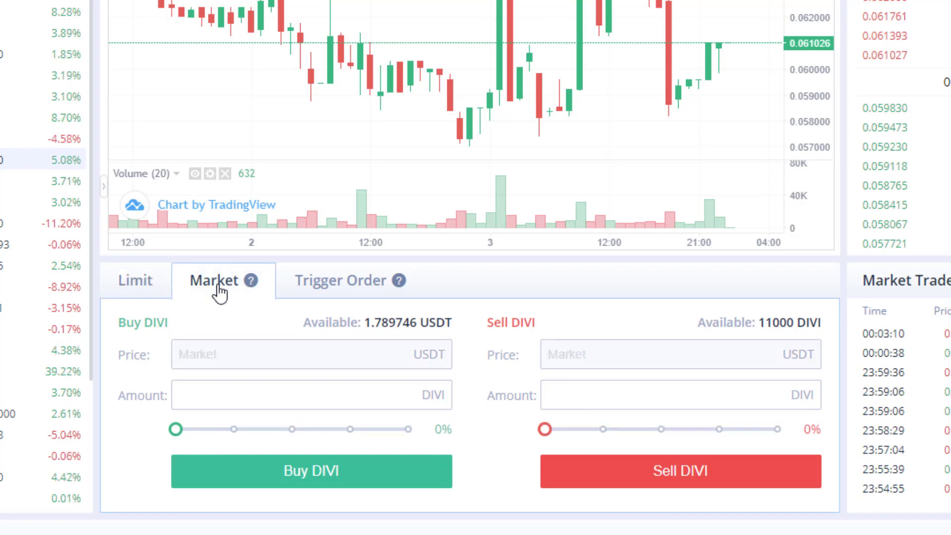
left_click_drag(544, 429, 796, 431)
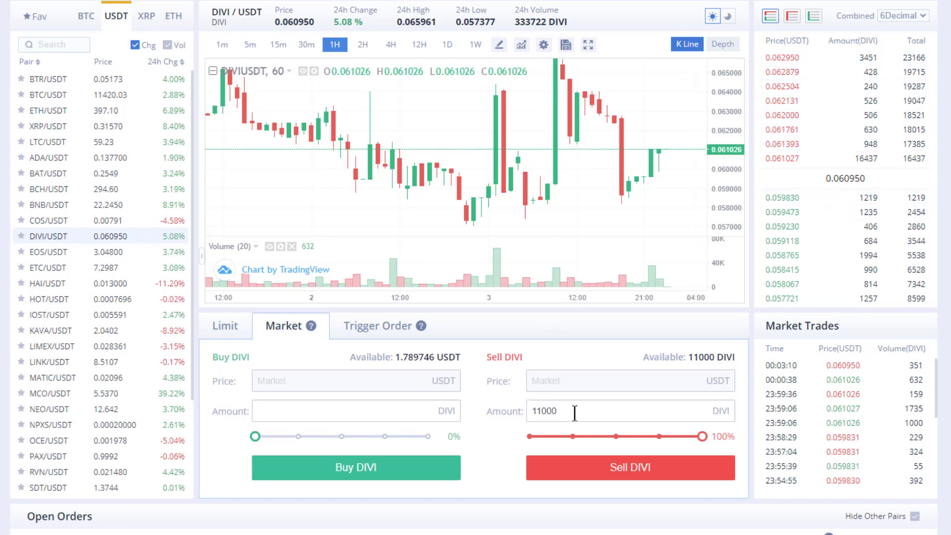
left_click_drag(574, 412, 532, 411)
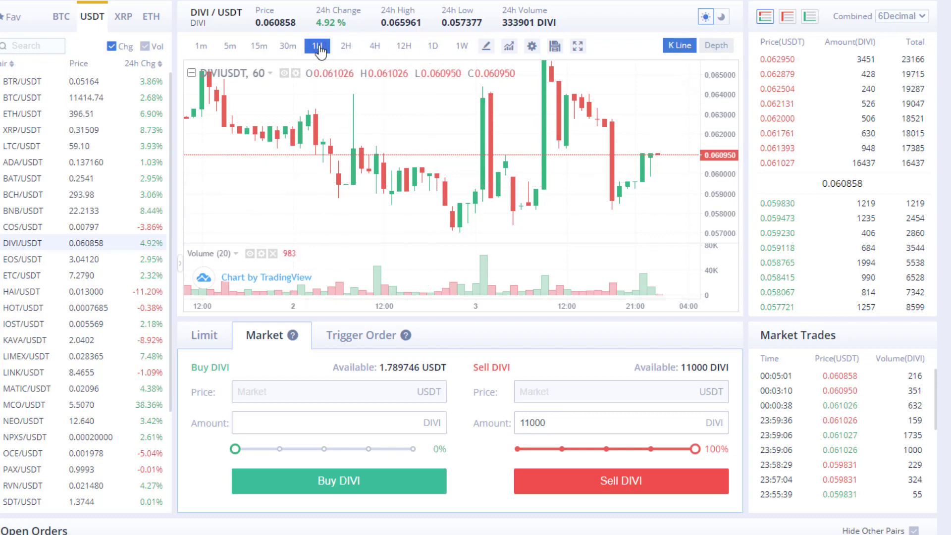
Switch the DIVI/USDT chart to the 1D interval and rescale its price and time ranges to examine the full price history
left_click(432, 52)
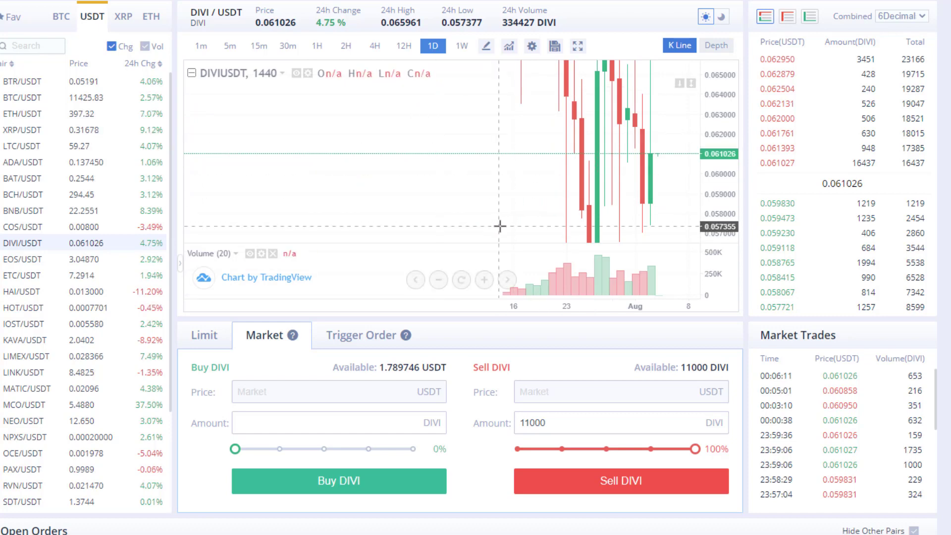
scroll(499, 225, "up", 2)
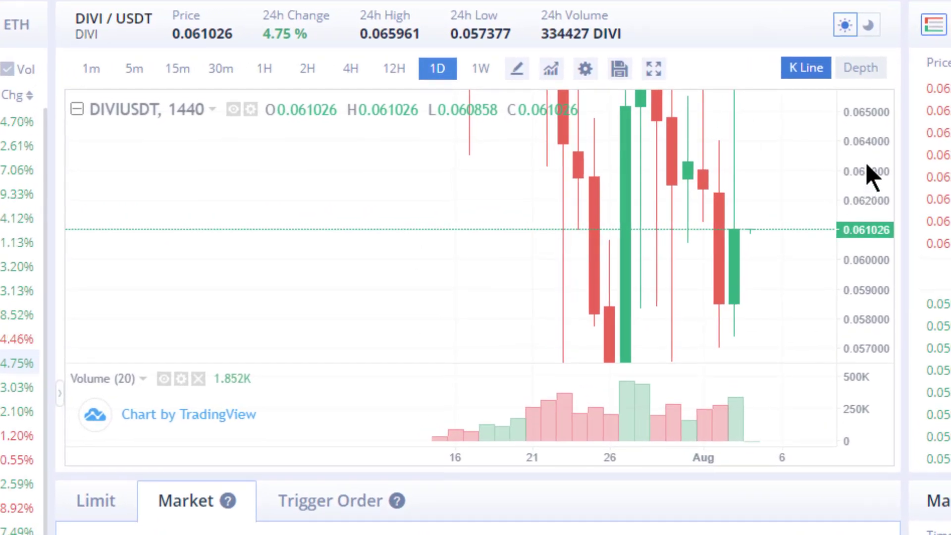
left_click_drag(867, 165, 875, 303)
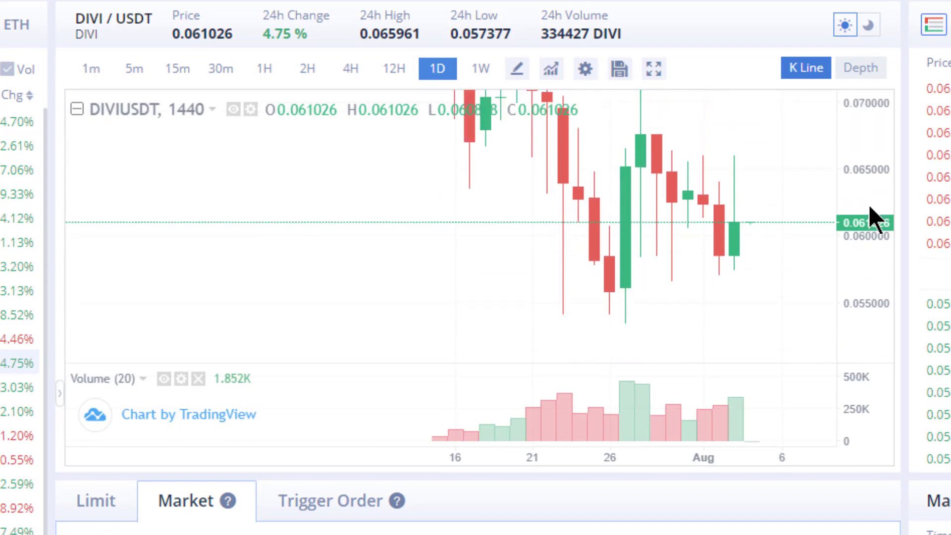
left_click_drag(870, 165, 882, 331)
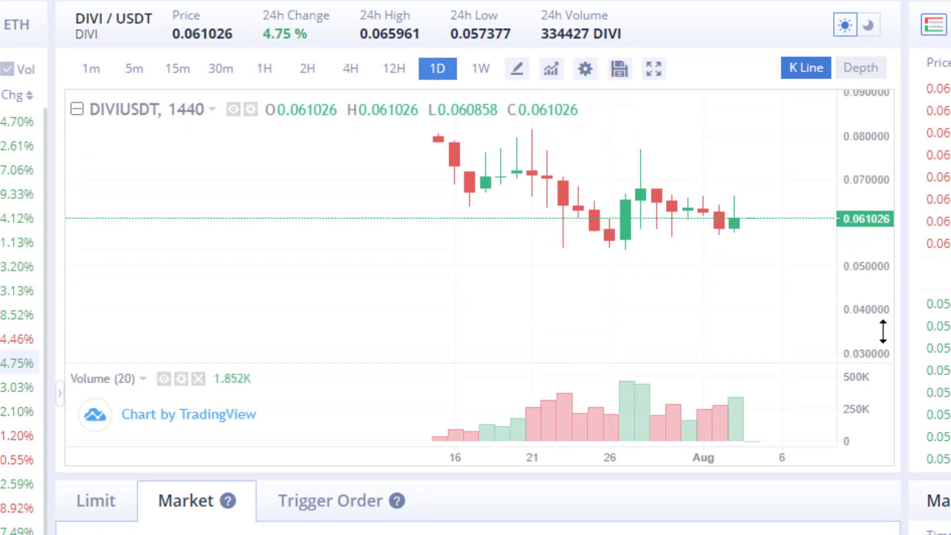
double_click(882, 332)
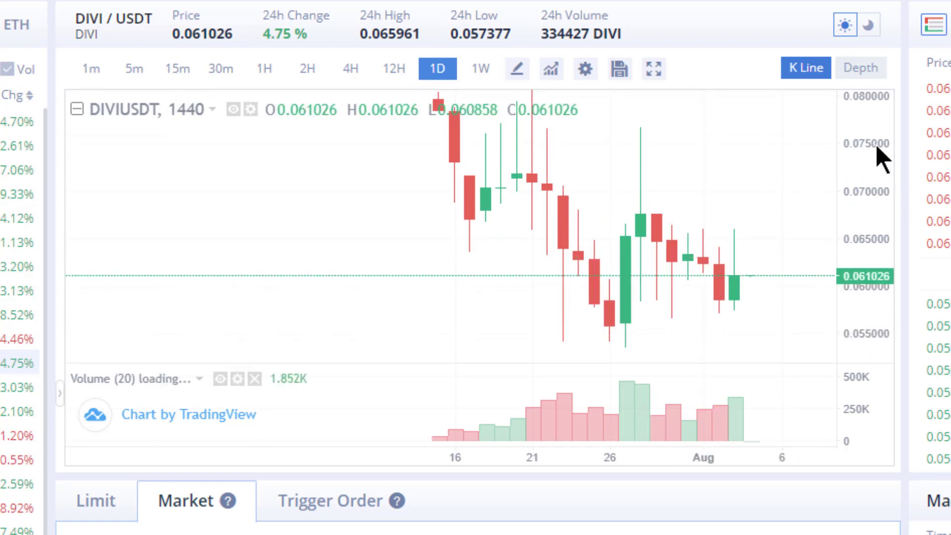
left_click_drag(875, 144, 526, 323)
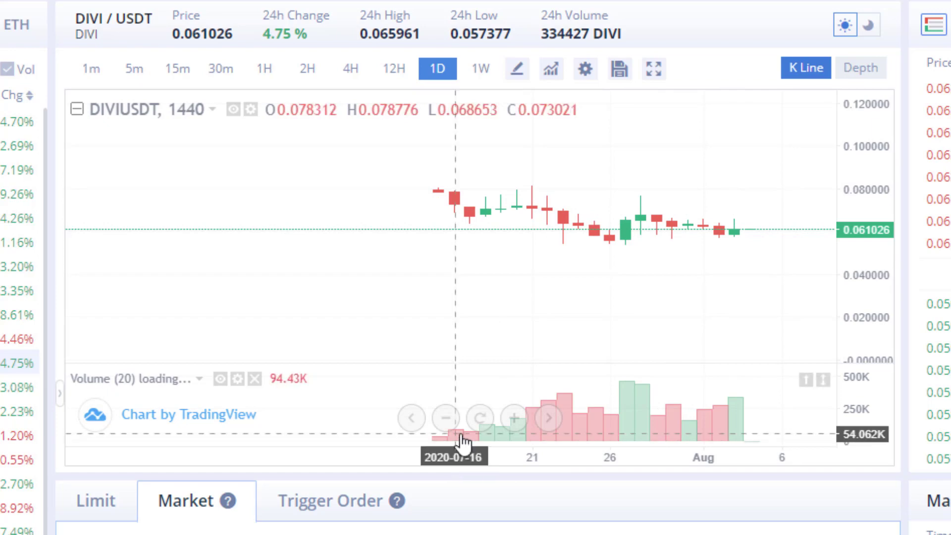
left_click(443, 421)
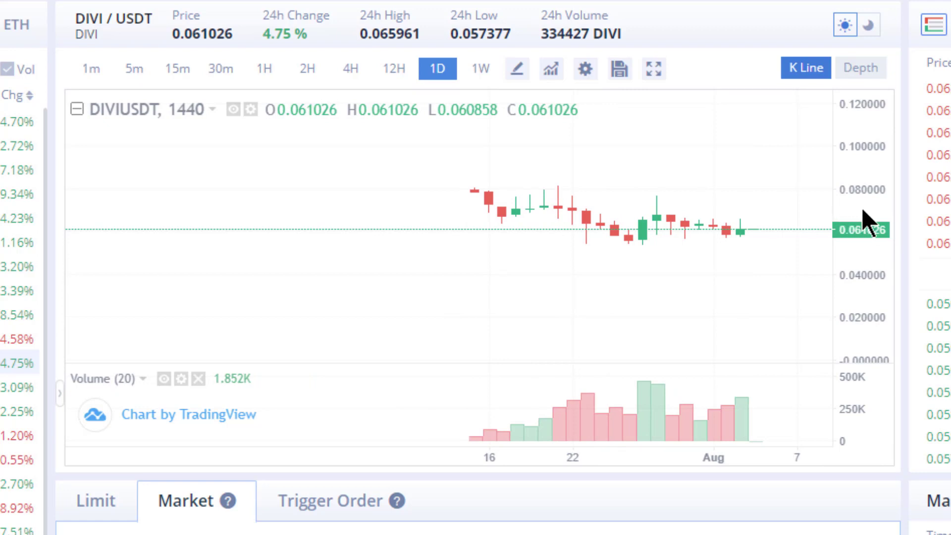
left_click_drag(500, 276, 446, 286)
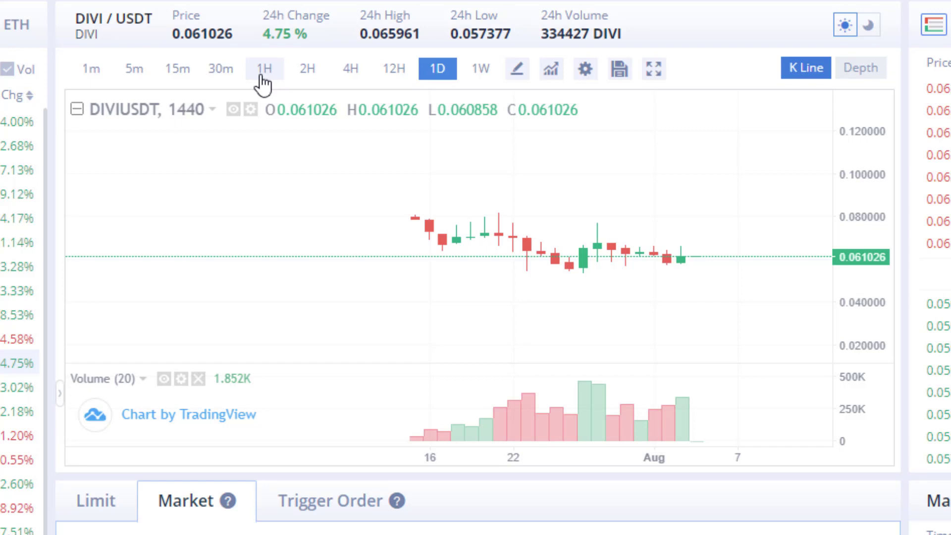
Switch the DIVI/USDT chart to the 15m interval and stretch its price scale to examine the 3 August candles
left_click(173, 73)
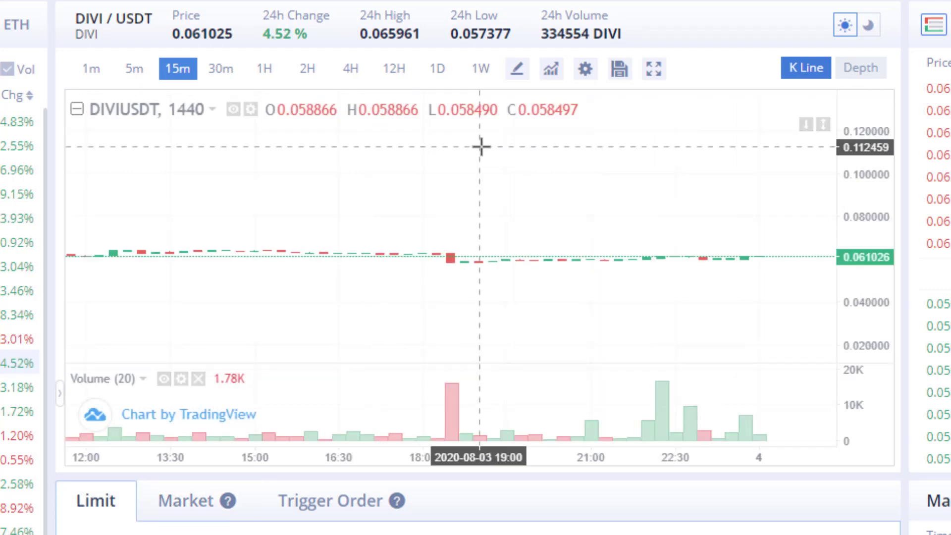
left_click_drag(865, 327, 856, 154)
left_click_drag(618, 267, 650, 130)
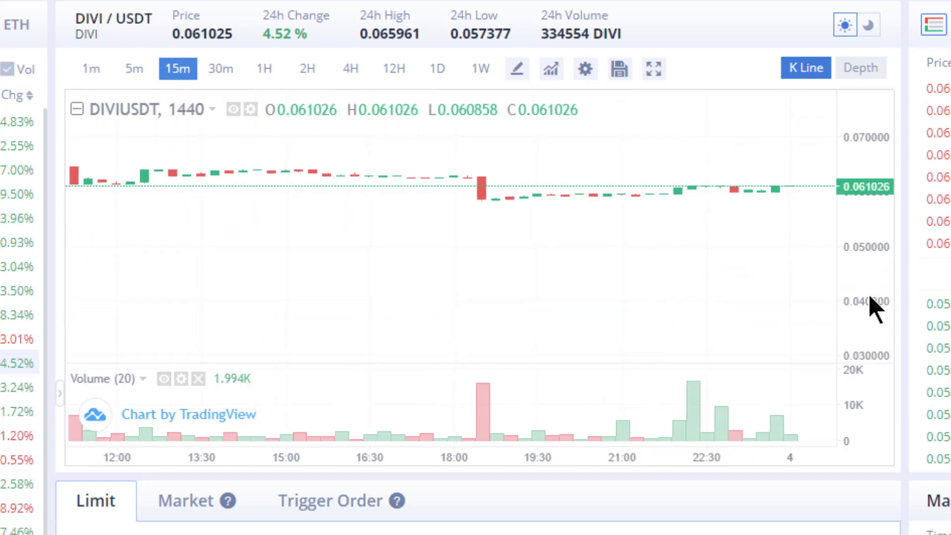
left_click_drag(862, 334, 861, 206)
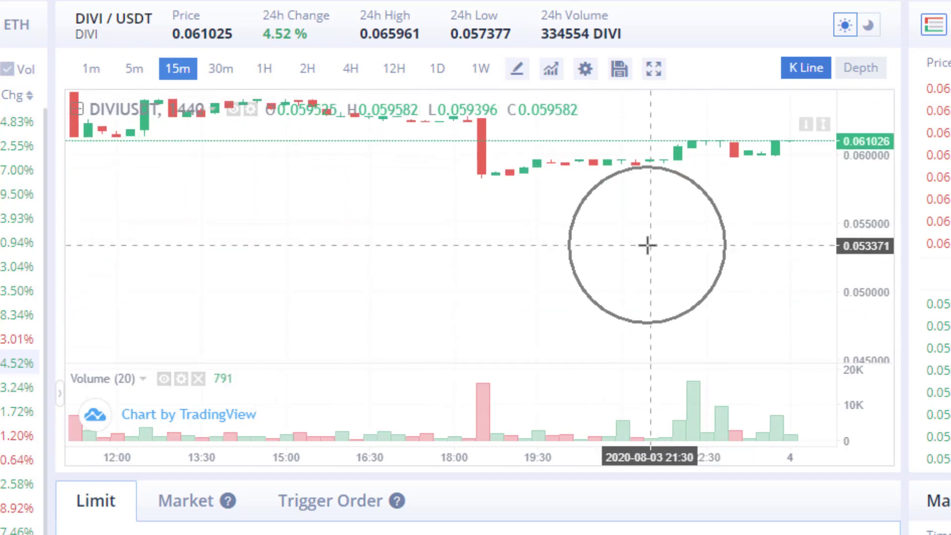
left_click_drag(647, 244, 692, 371)
left_click_drag(866, 341, 866, 271)
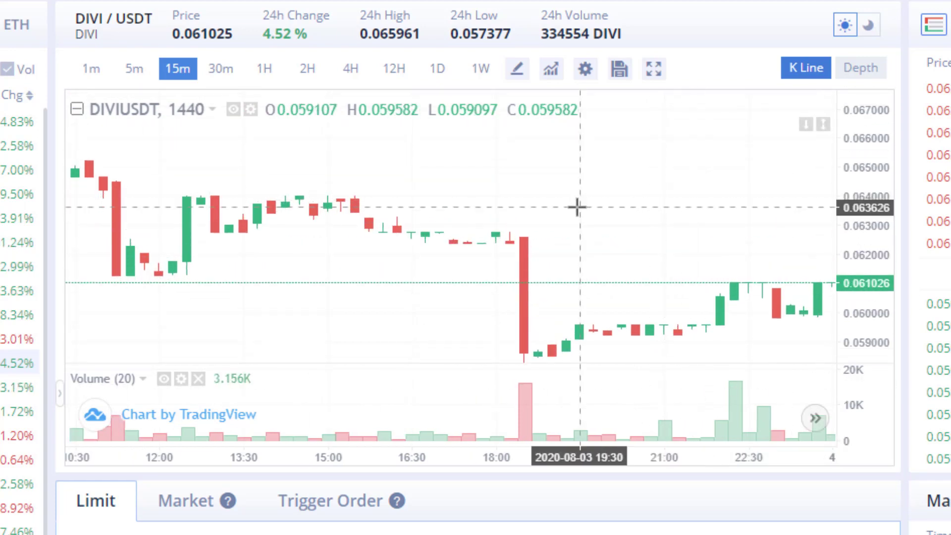
Widen and narrow the 15m chart's time range to compare the late-July price history with the latest candles
scroll(579, 196, "down", 5)
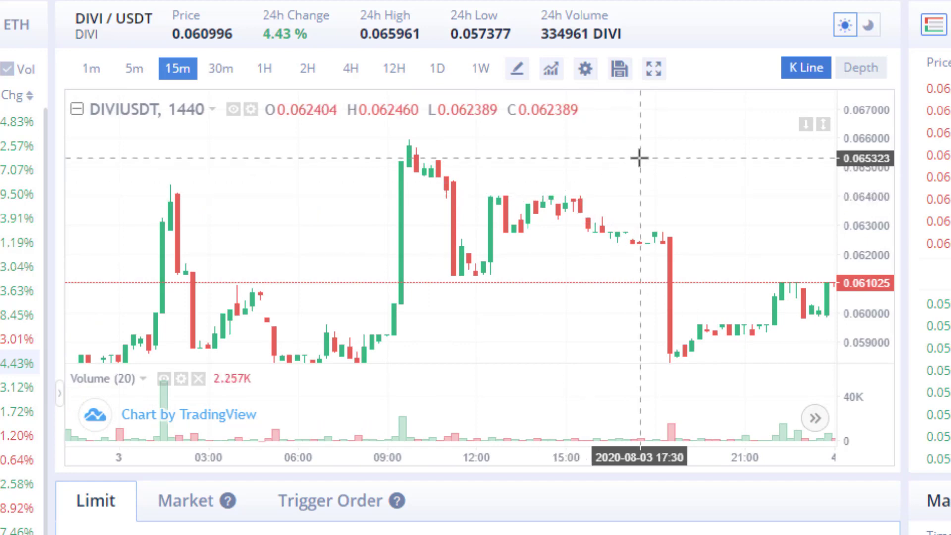
scroll(638, 157, "down", 4)
scroll(642, 174, "down", 6)
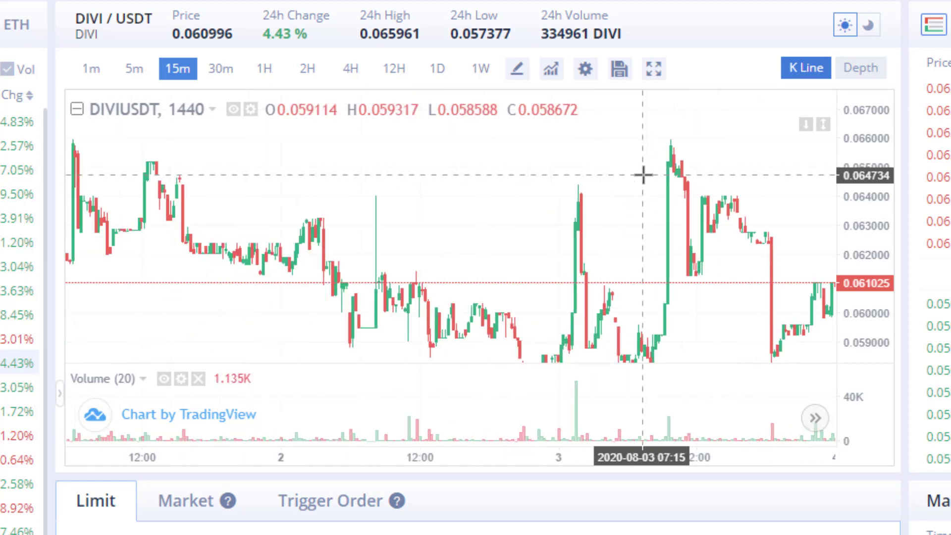
scroll(643, 177, "down", 5)
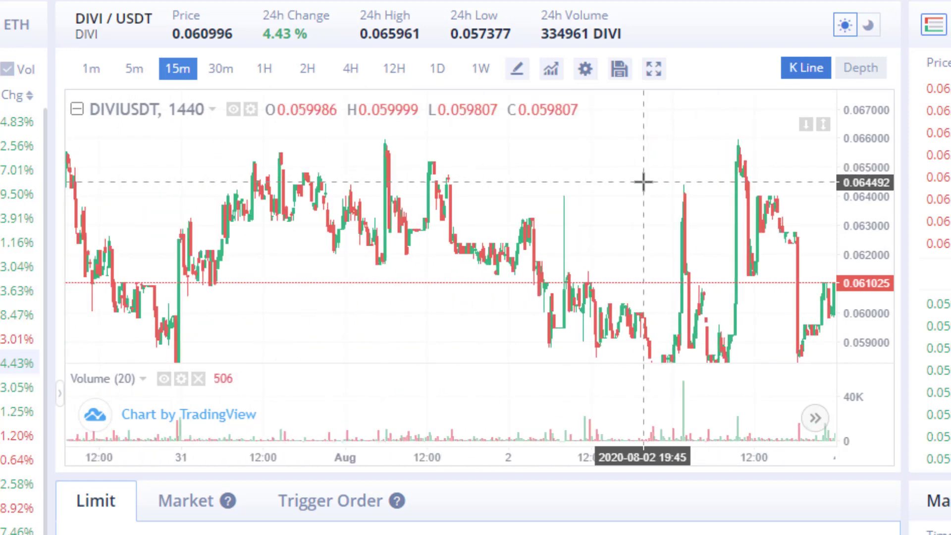
scroll(642, 183, "down", 5)
scroll(643, 188, "up", 12)
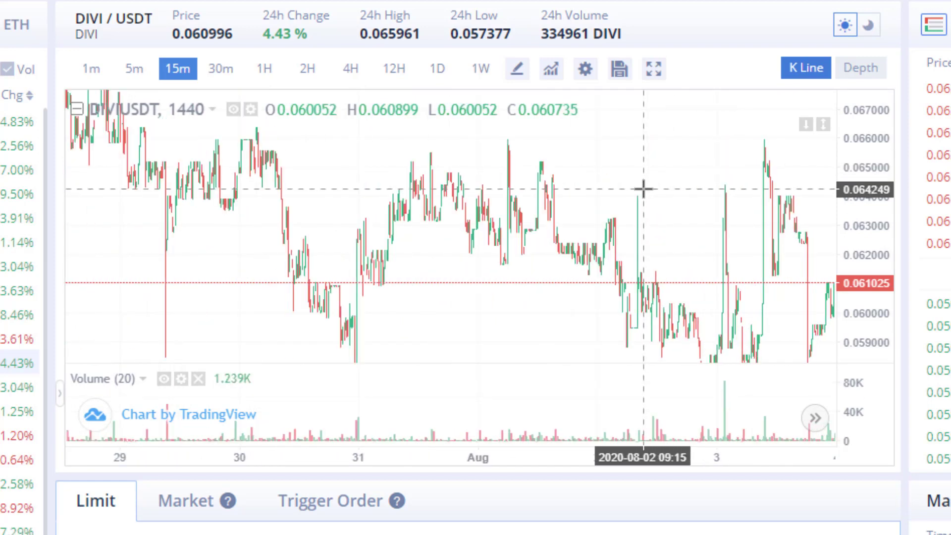
scroll(642, 189, "up", 5)
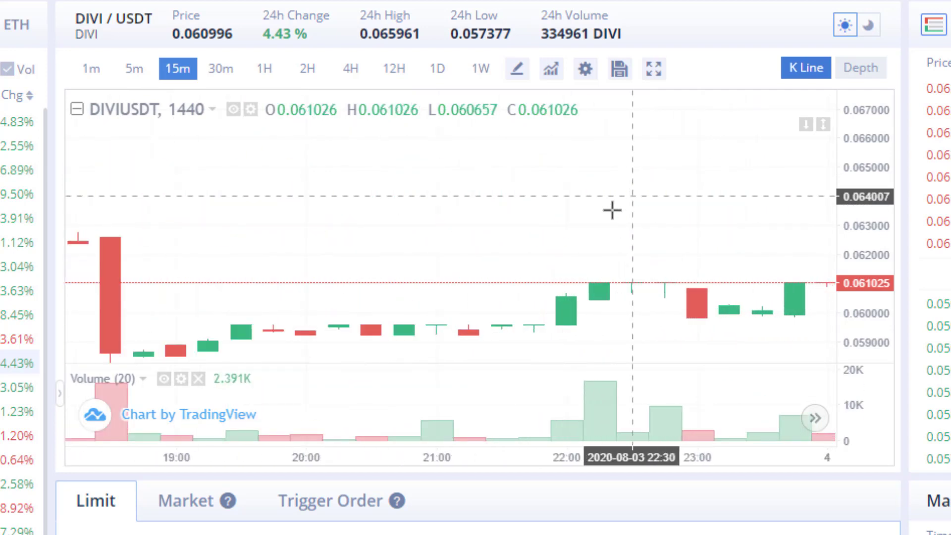
scroll(544, 255, "down", 10)
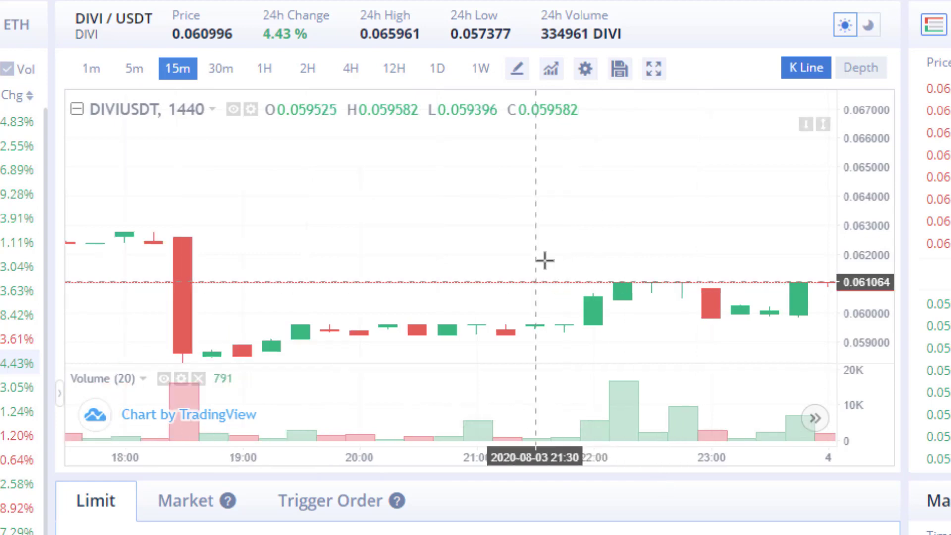
scroll(577, 250, "down", 10)
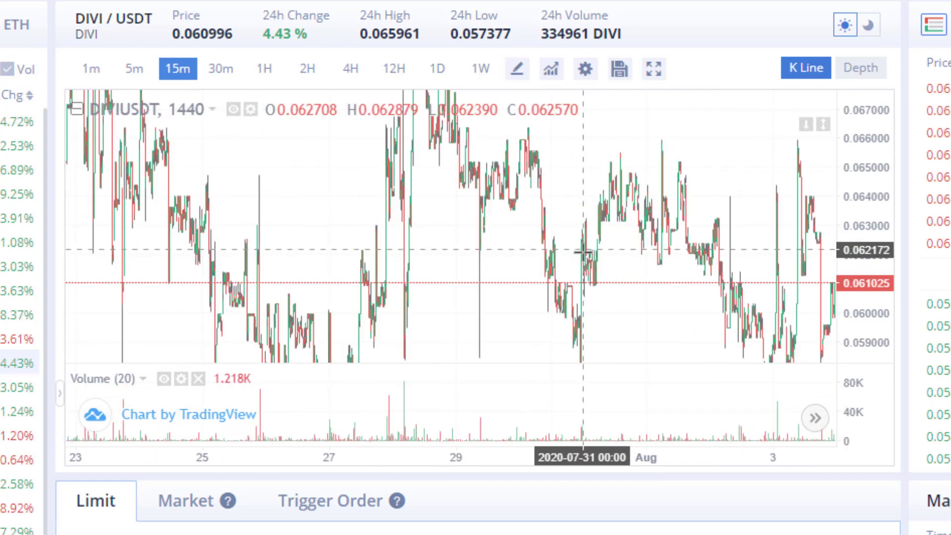
scroll(582, 251, "down", 5)
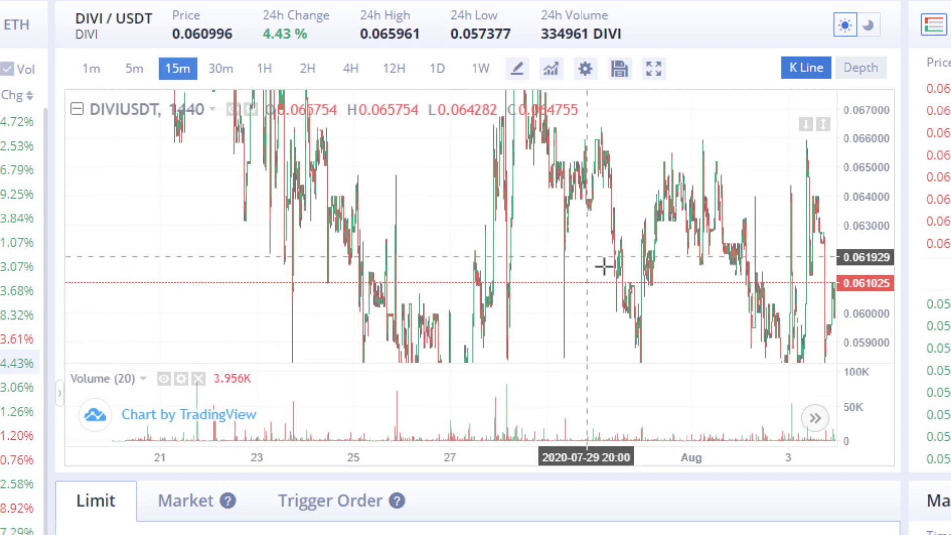
scroll(604, 266, "up", 10)
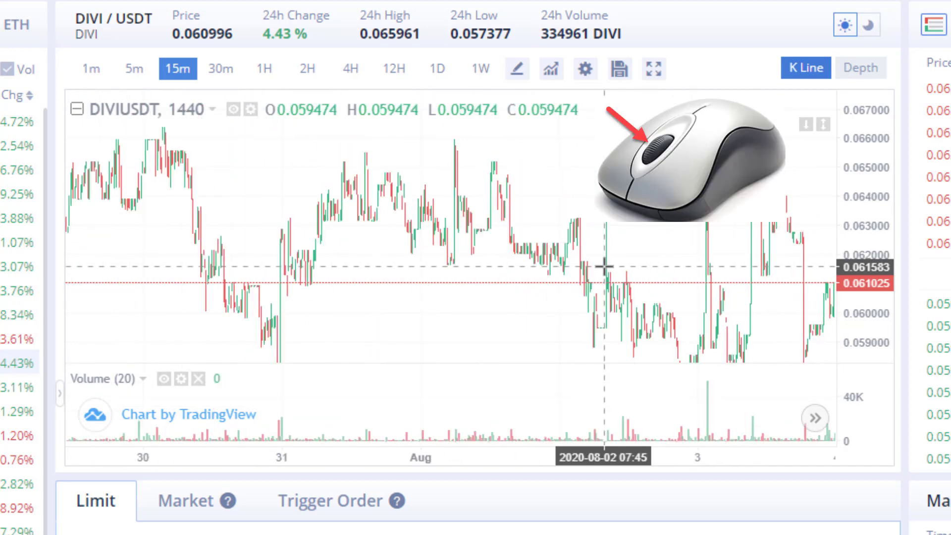
scroll(604, 267, "up", 15)
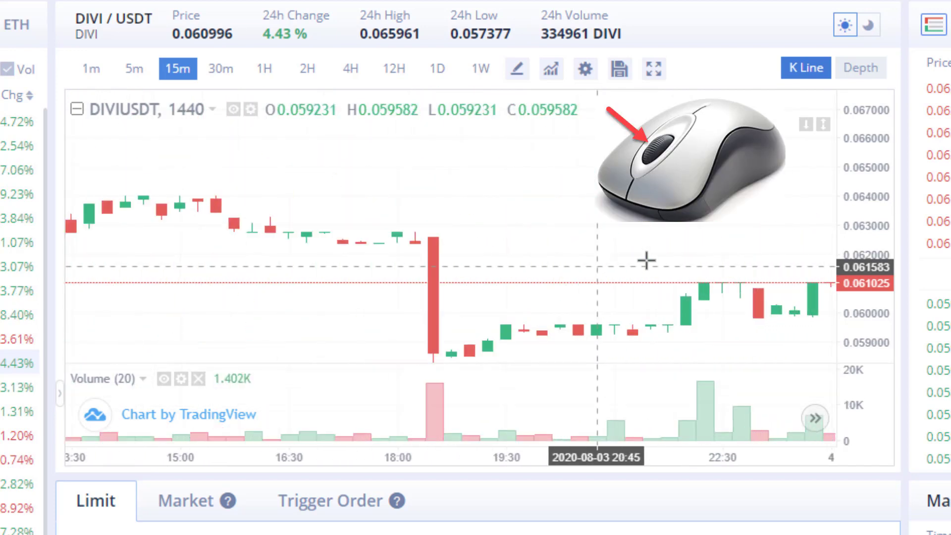
Shift the 15m chart back in time to examine the candles from the early hours of 3 August
left_click_drag(727, 230, 441, 250)
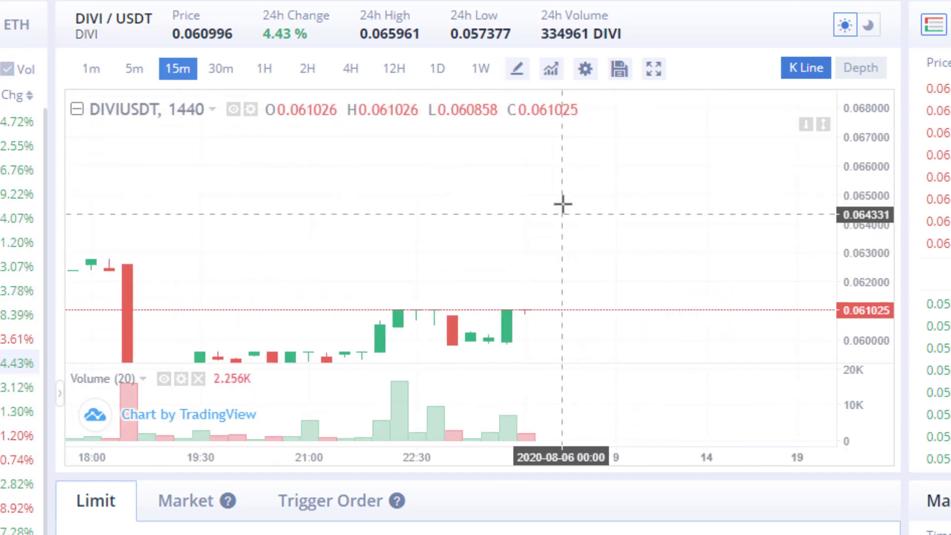
left_click_drag(562, 203, 581, 195)
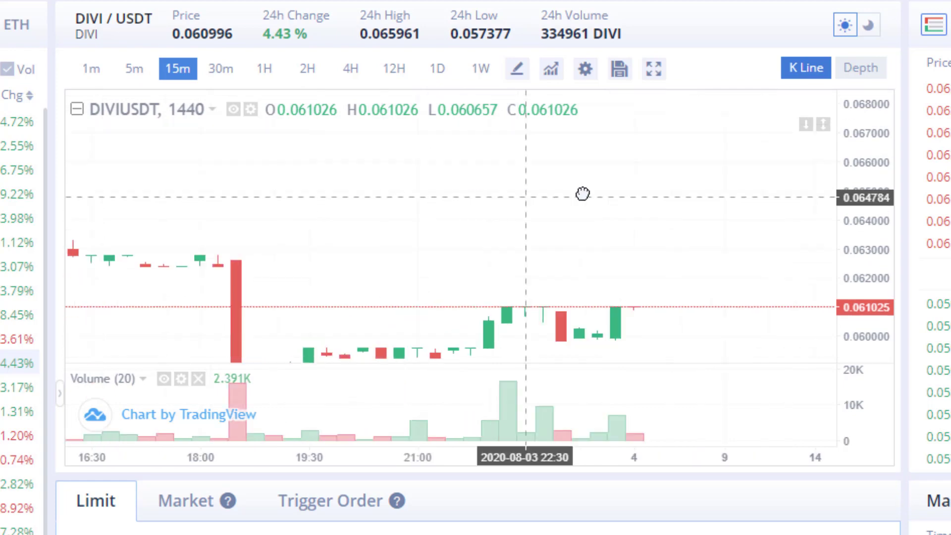
left_click_drag(229, 220, 503, 221)
left_click_drag(135, 216, 743, 206)
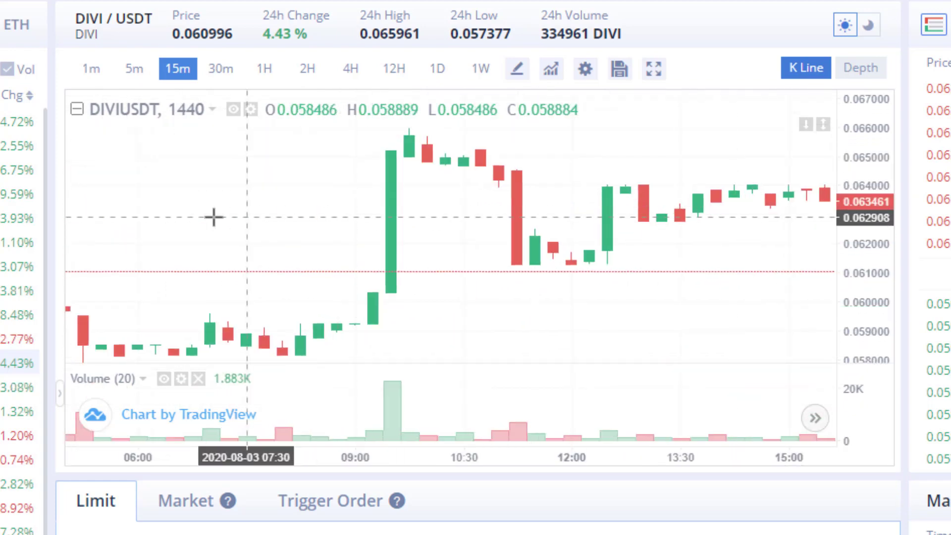
left_click_drag(213, 217, 848, 235)
left_click_drag(240, 244, 251, 213)
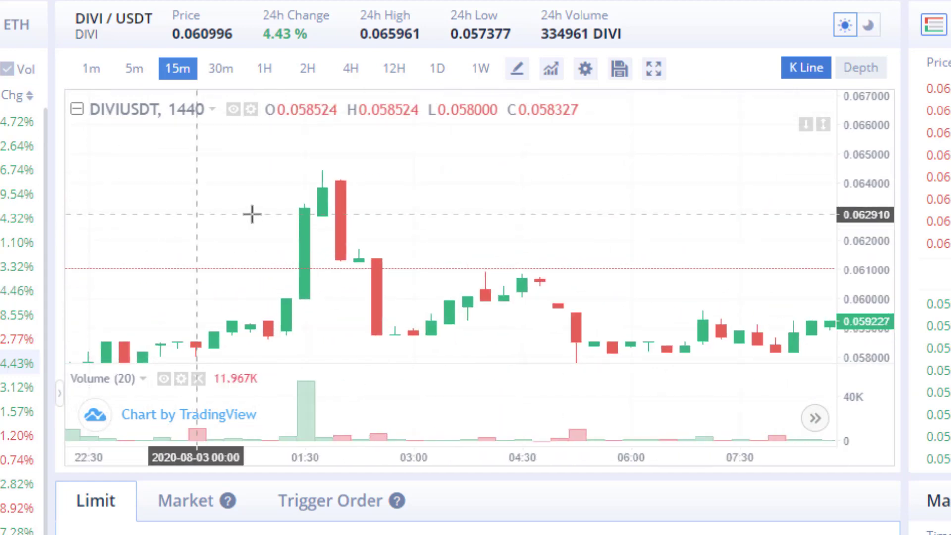
Switch the DIVI/USDT chart to the 1H interval and adjust its price and time ranges to examine prices back to mid-July
left_click(264, 69)
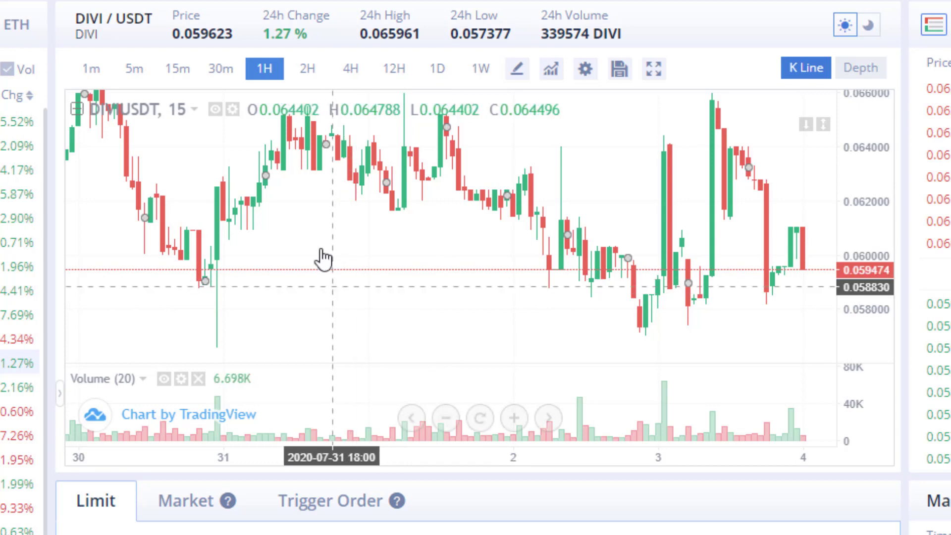
left_click_drag(350, 291, 437, 319)
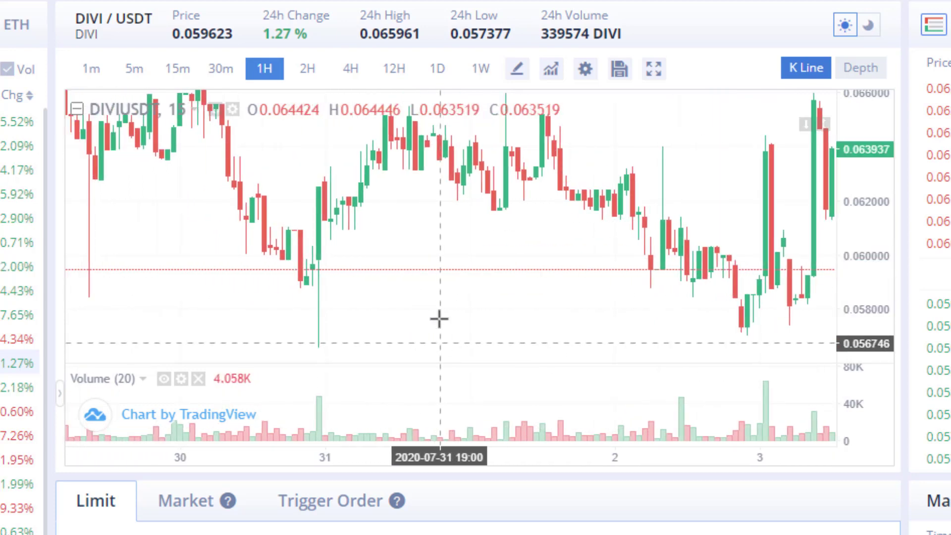
left_click_drag(524, 213, 528, 335)
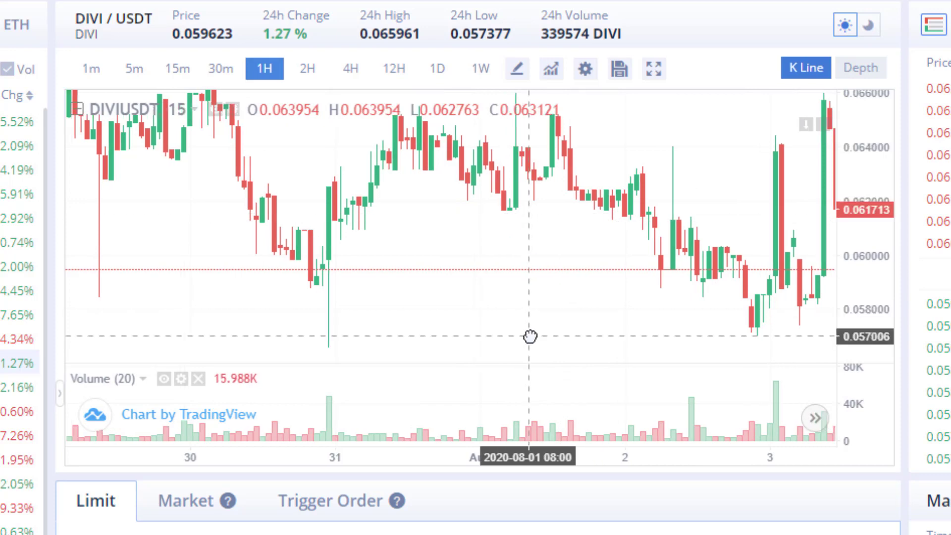
left_click_drag(858, 190, 860, 213)
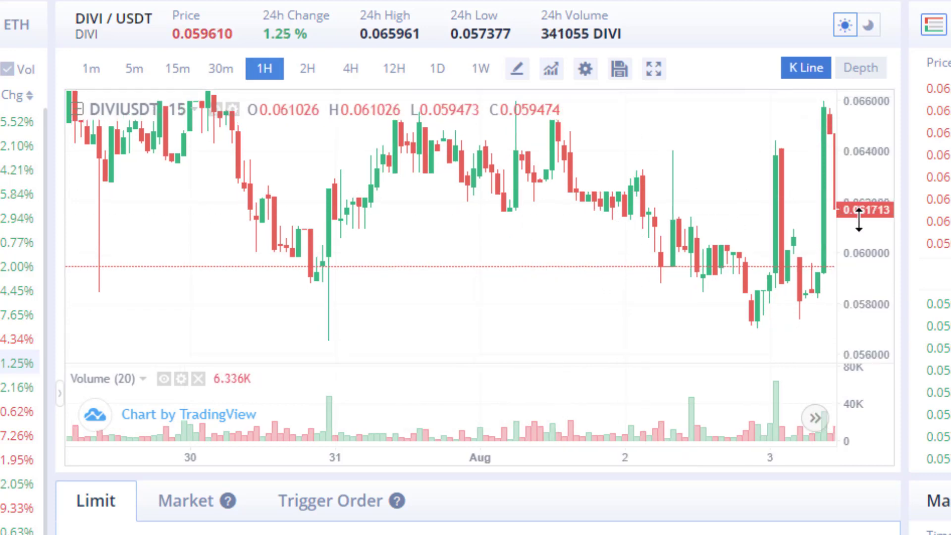
left_click_drag(552, 252, 534, 319)
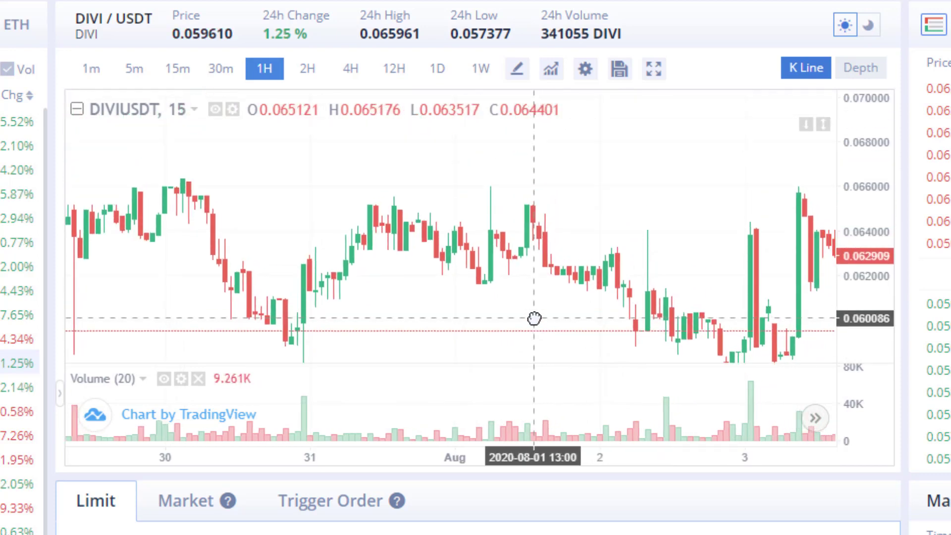
left_click_drag(415, 340, 426, 305)
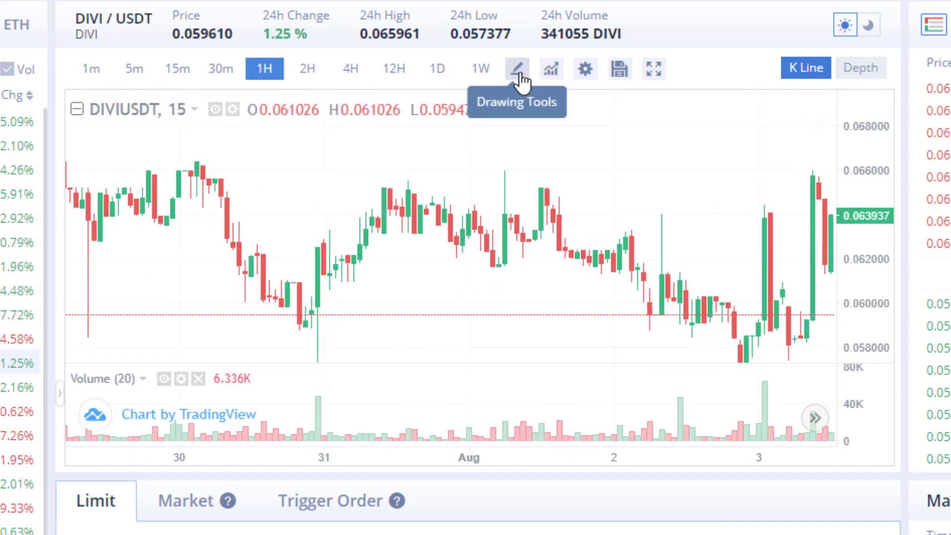
scroll(378, 217, "down", 6)
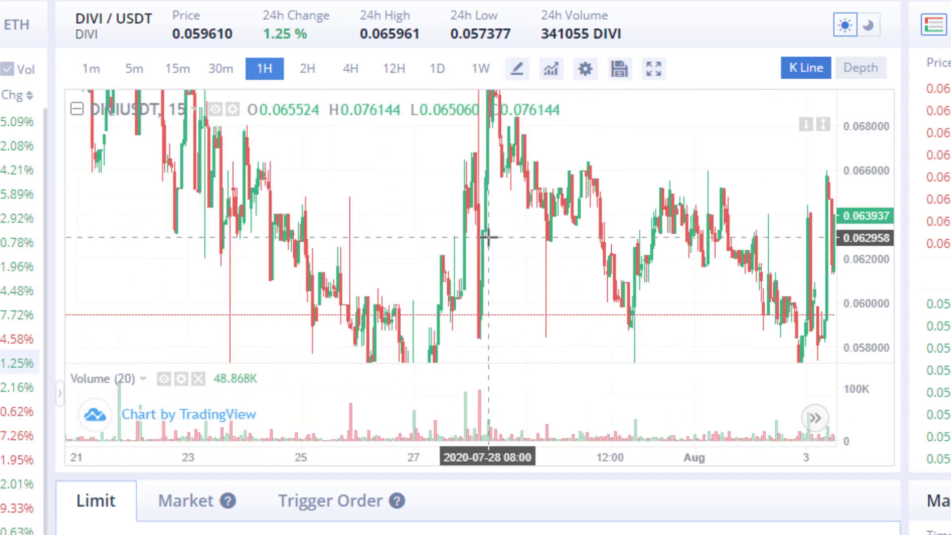
scroll(533, 251, "down", 3)
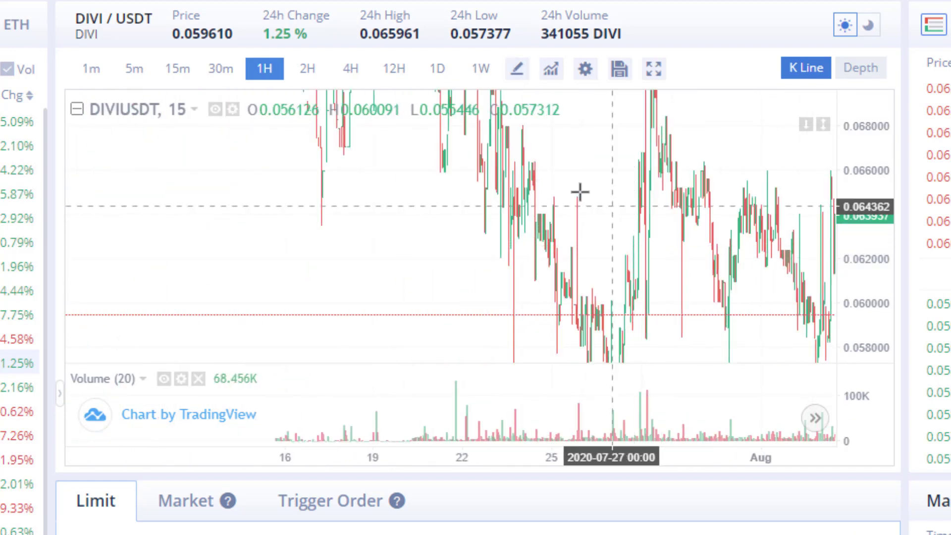
left_click_drag(485, 168, 301, 198)
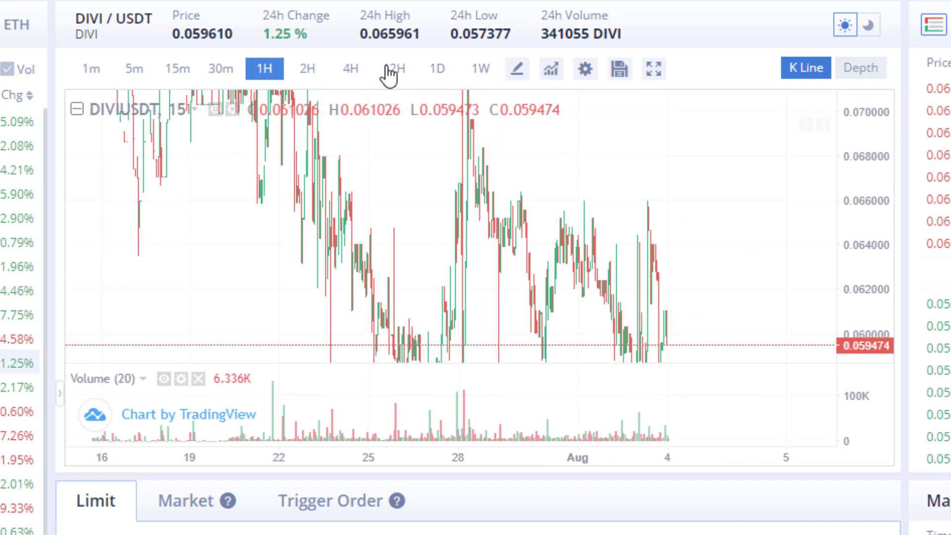
Switch the DIVI/USDT chart to the 1D interval and rescale it to fit all daily candles since mid-July
left_click(438, 73)
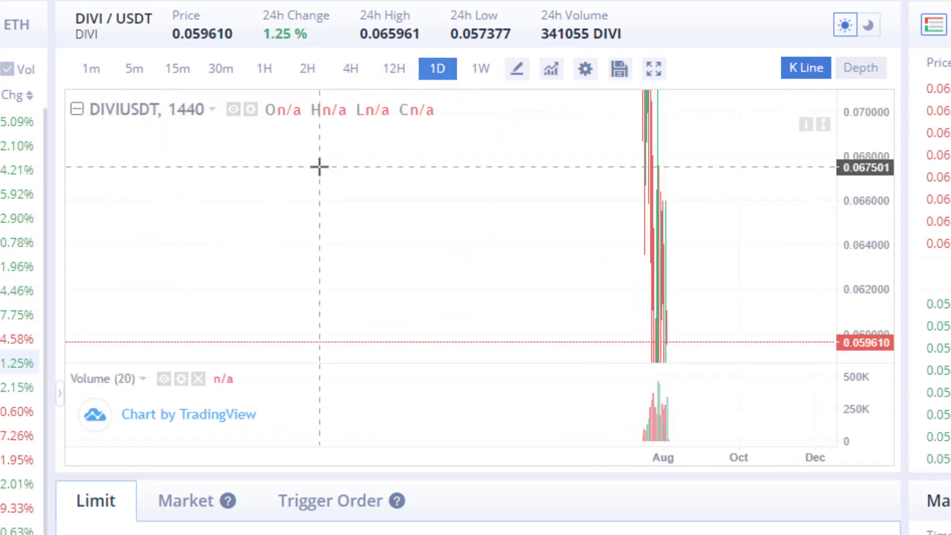
scroll(489, 257, "up", 5)
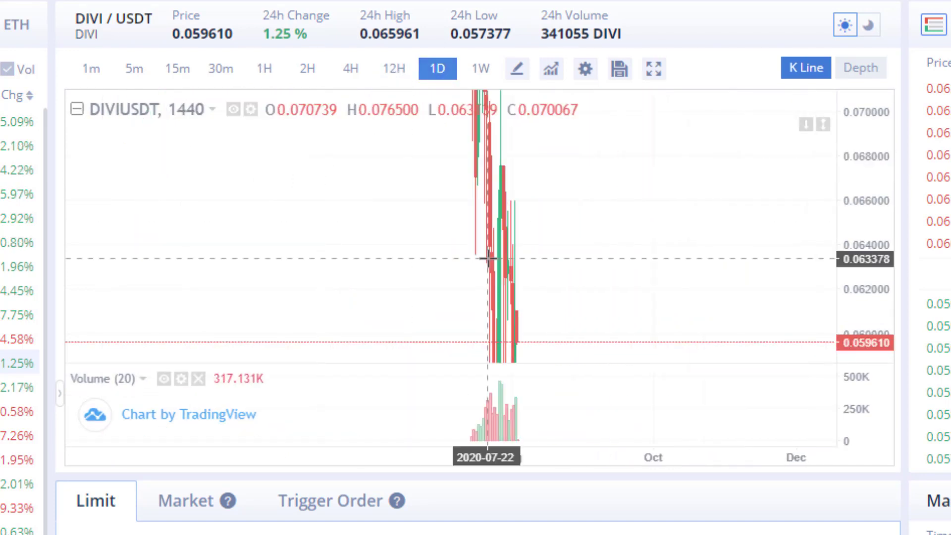
left_click_drag(341, 248, 735, 239)
scroll(685, 257, "up", 5)
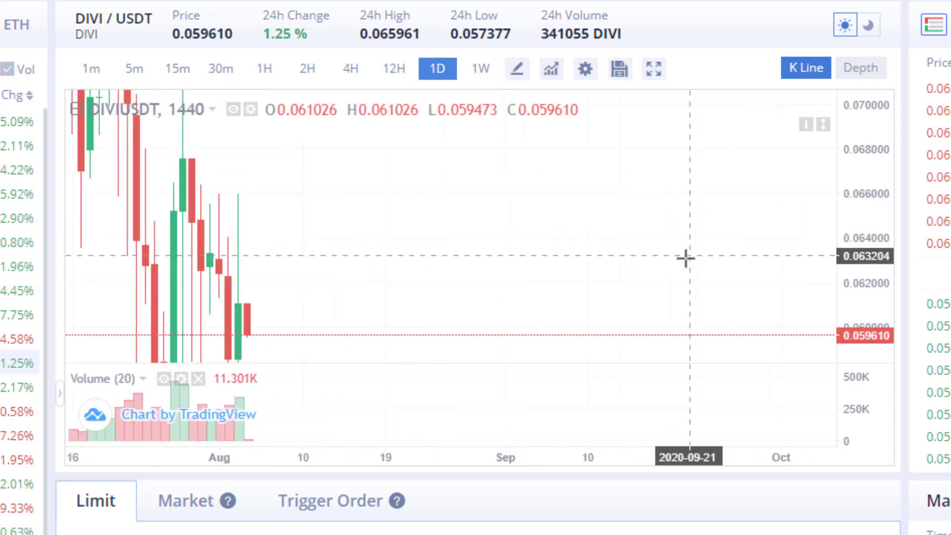
left_click_drag(431, 272, 788, 259)
scroll(604, 266, "up", 4)
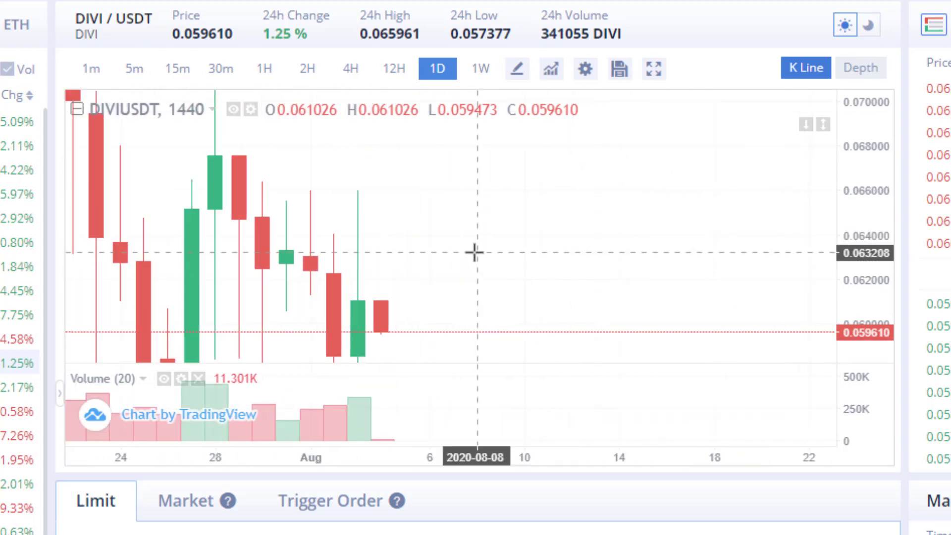
left_click_drag(475, 253, 744, 242)
scroll(778, 244, "down", 2)
key("ctrl")
left_click_drag(882, 206, 896, 381)
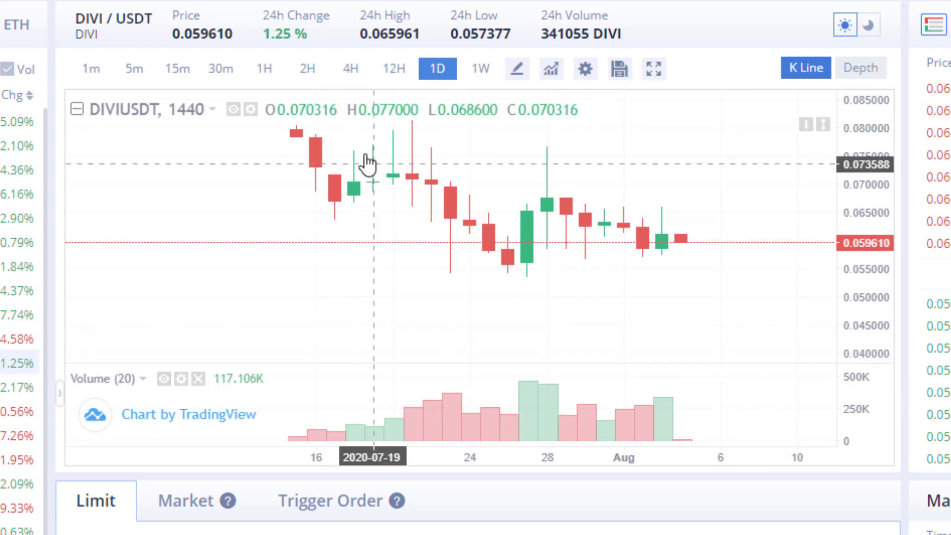
Switch the DIVI/USDT chart to the 4H interval and adjust its price scale to examine the candles from 28 July onward
left_click(350, 74)
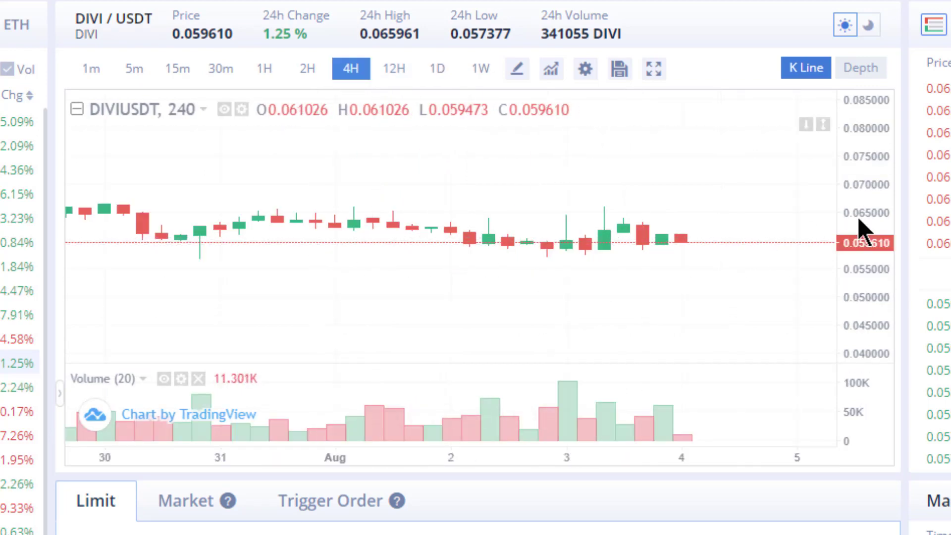
left_click_drag(859, 201, 849, 141)
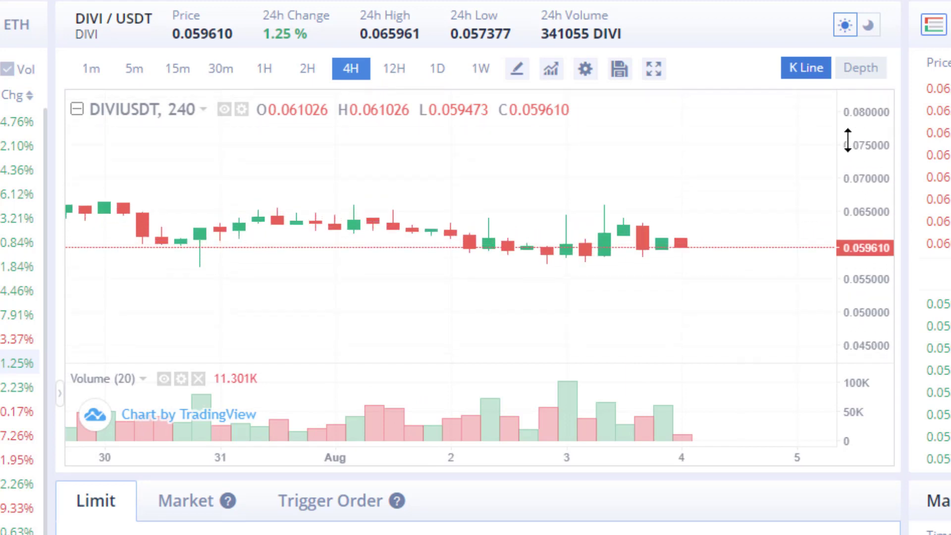
left_click_drag(392, 185, 618, 187)
left_click_drag(865, 243, 774, 340)
left_click_drag(881, 315, 851, 94)
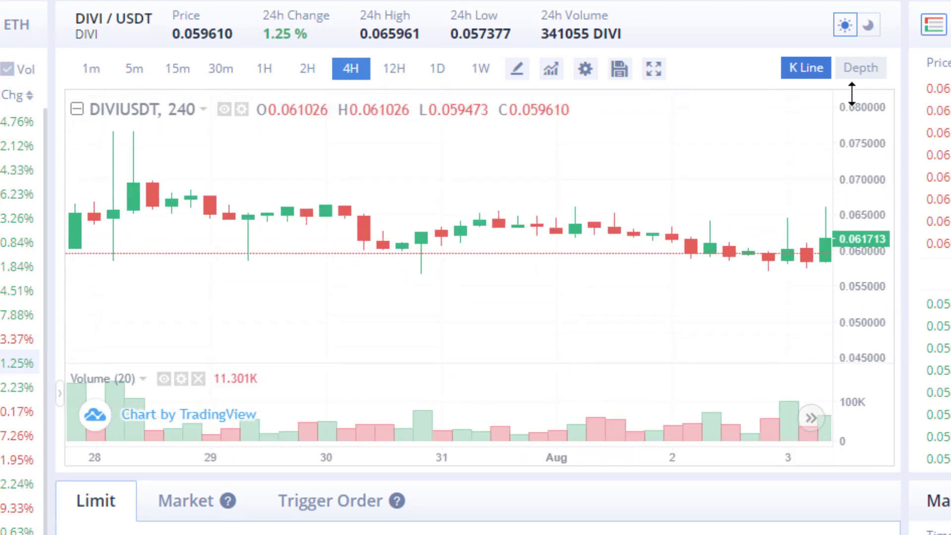
Draw a descending trend line along the candle highs from 15 July at about 0.0806 to 9 August at about 0.0576
scroll(461, 269, "down", 1)
scroll(456, 270, "down", 4)
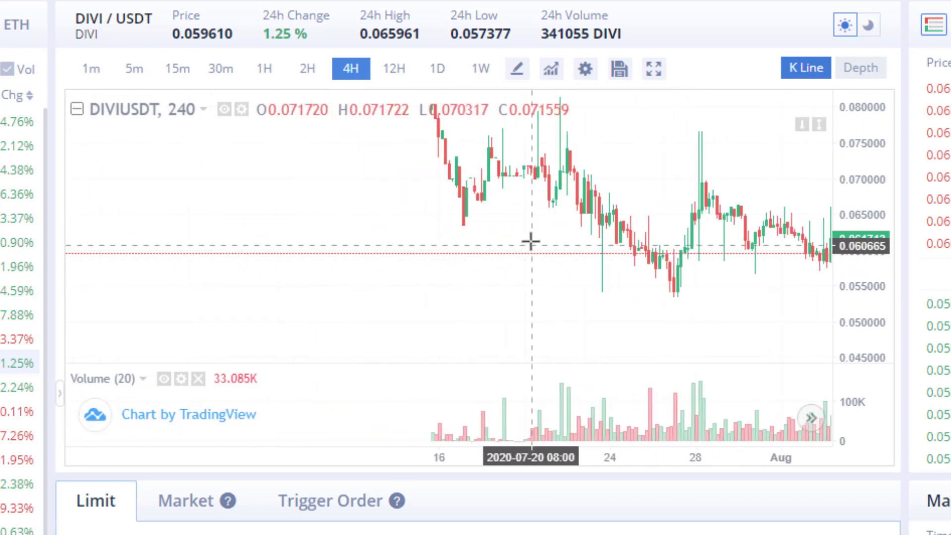
left_click_drag(528, 240, 287, 293)
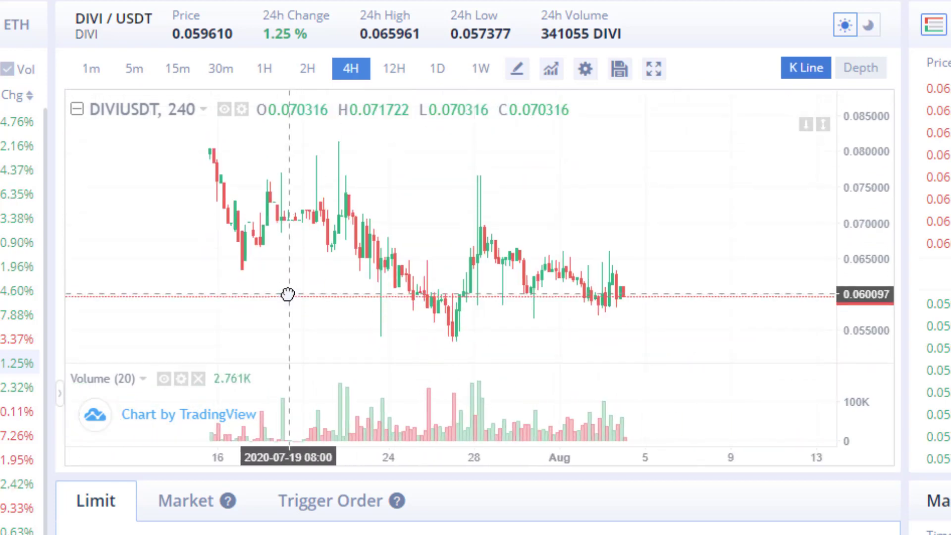
left_click(517, 69)
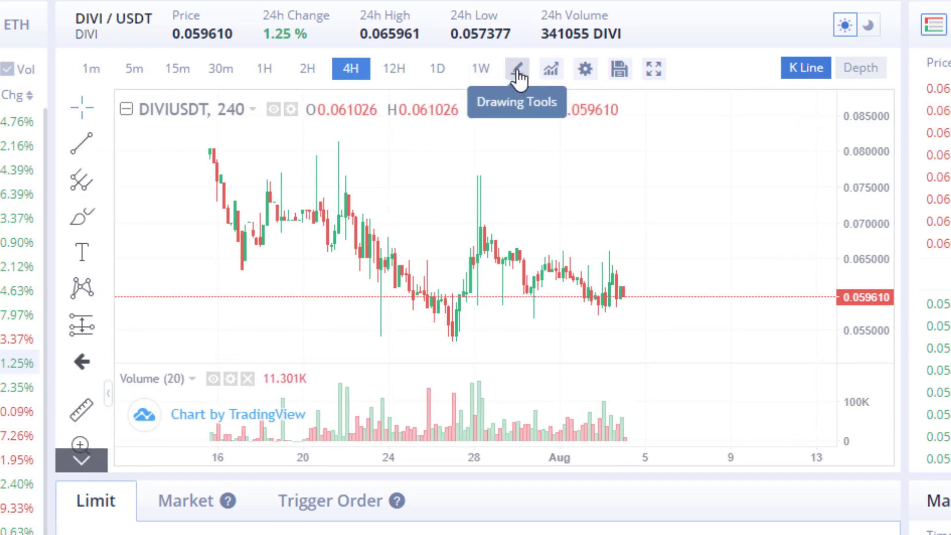
left_click(84, 147)
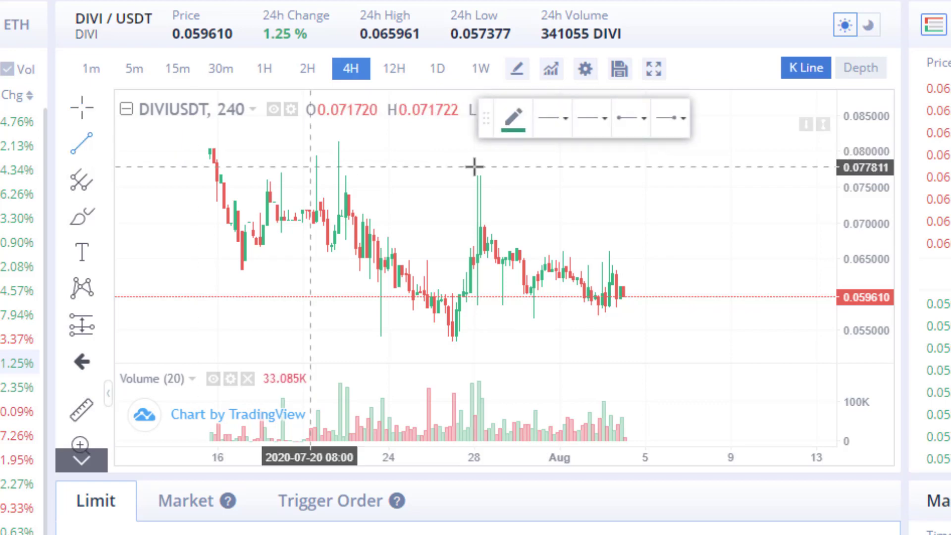
left_click(392, 185)
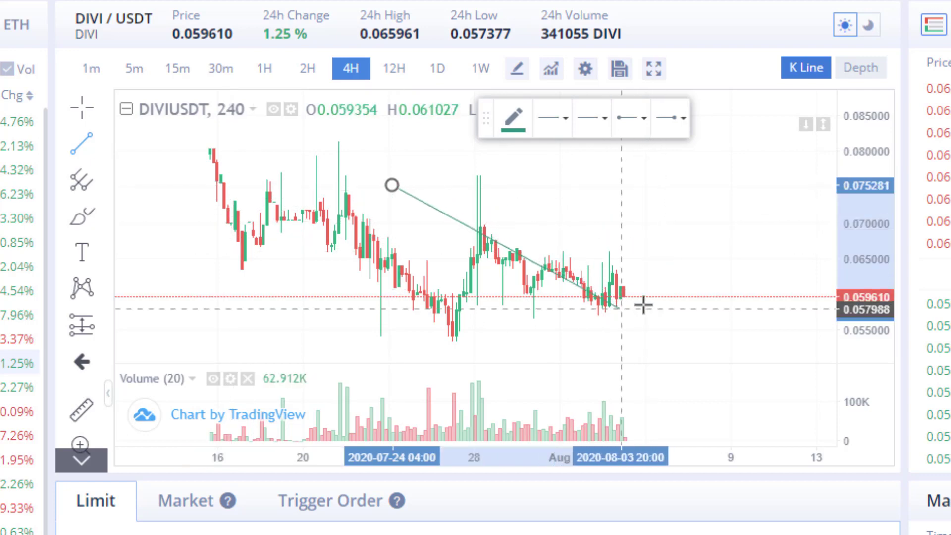
left_click(749, 336)
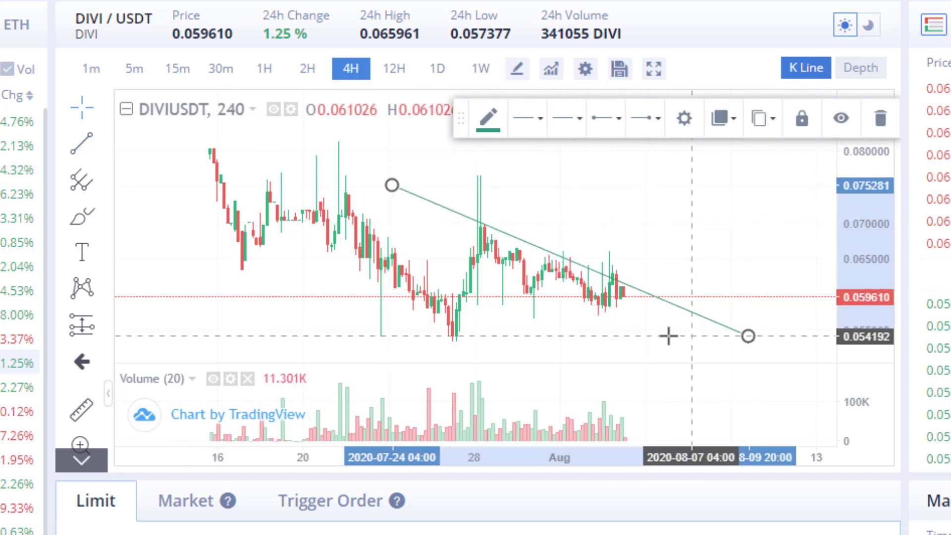
left_click_drag(391, 186, 200, 146)
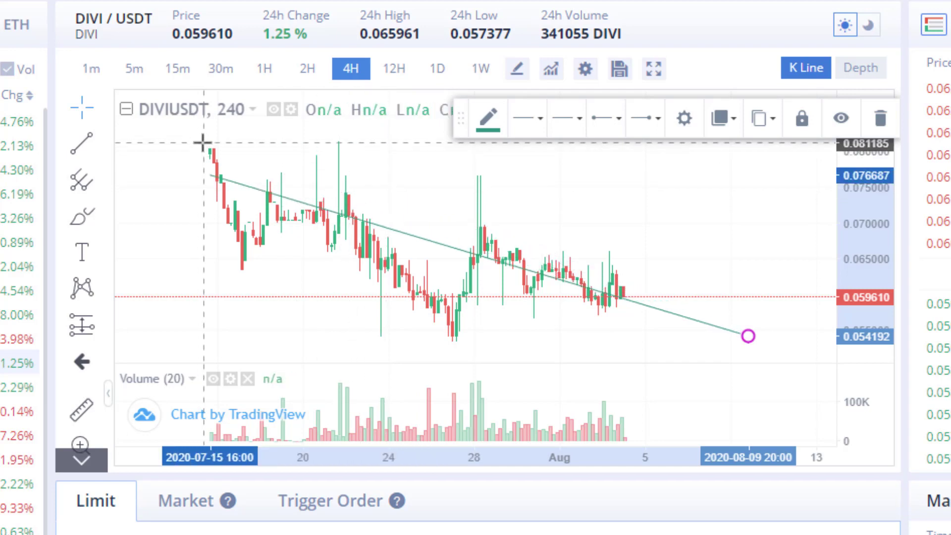
left_click_drag(747, 336, 740, 312)
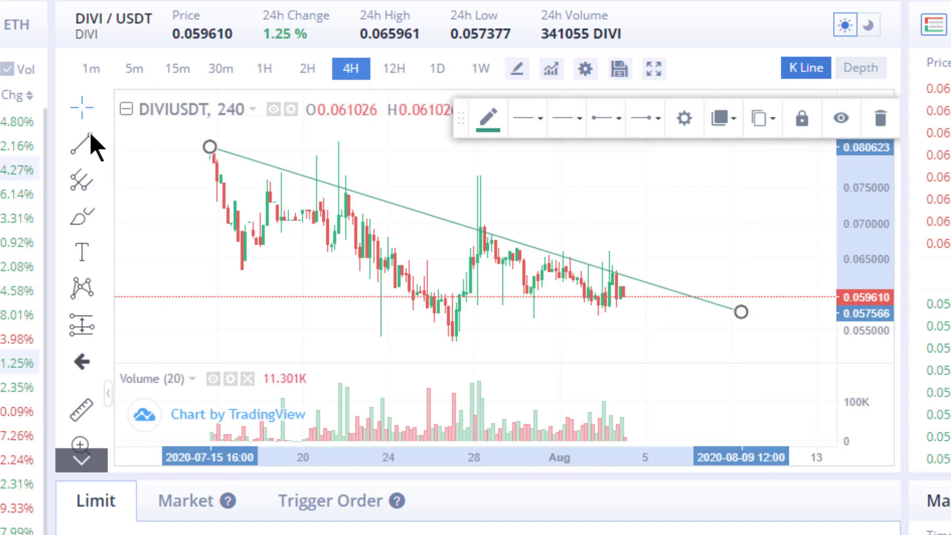
Draw a second descending trend line below the candles from 16 July at about 0.0630 to 8 August
left_click(82, 145)
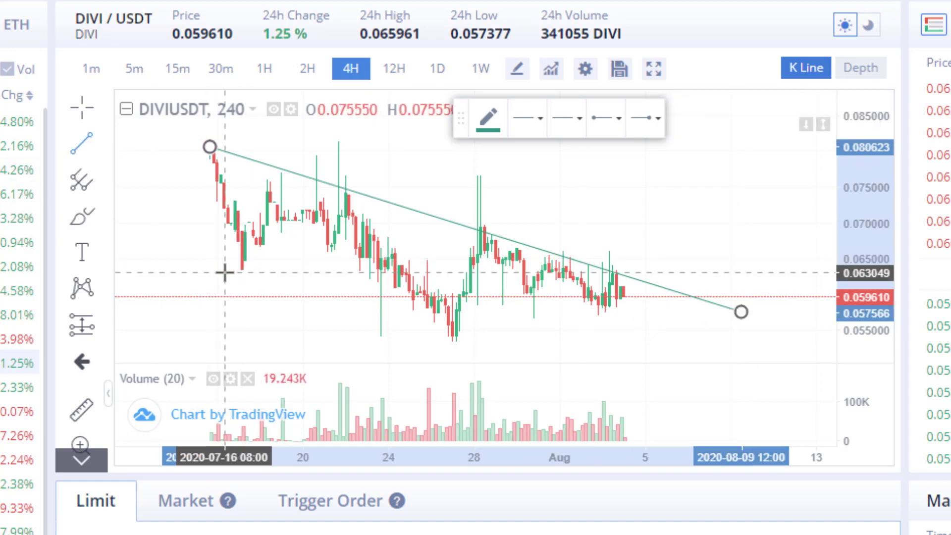
left_click(223, 272)
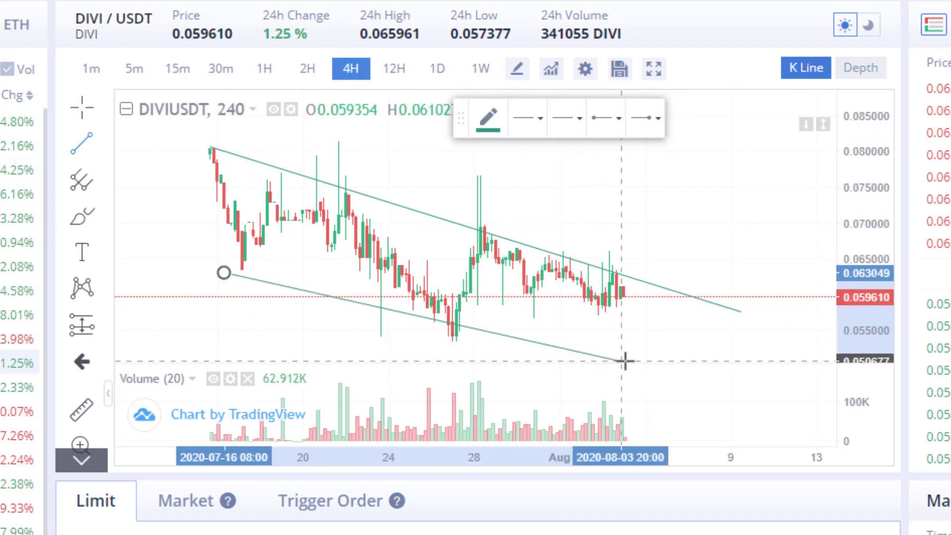
left_click(712, 400)
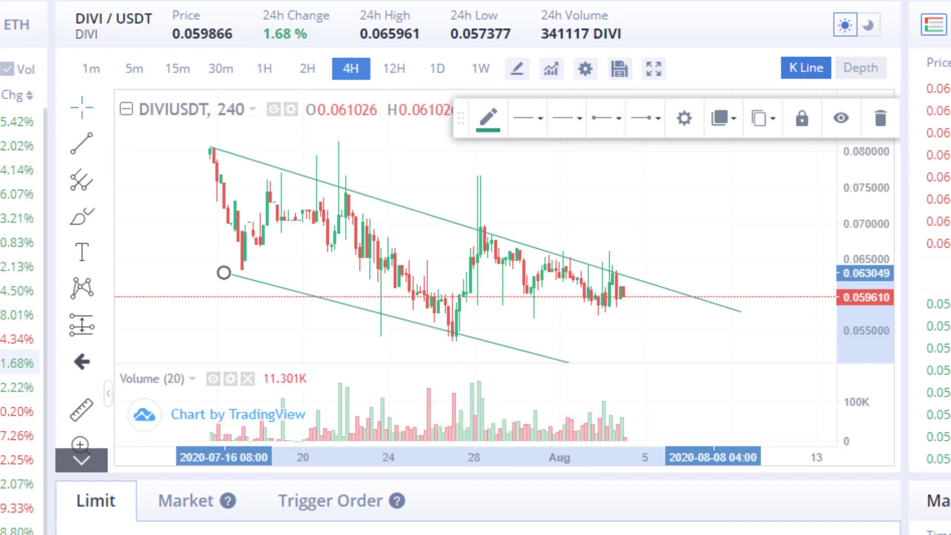
Place a horizontal ray at about 0.0737, starting at 18 July 04:00
left_click(84, 142)
left_click(81, 145)
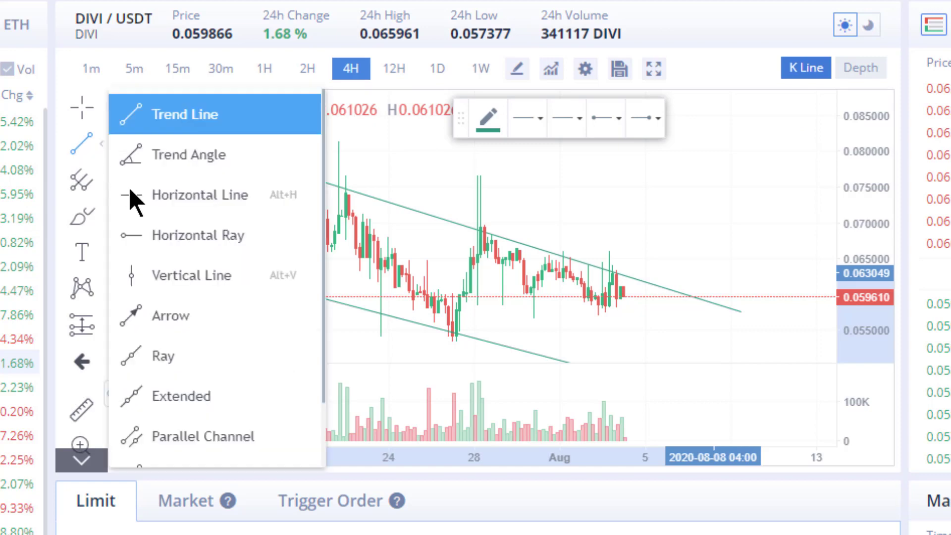
left_click(185, 234)
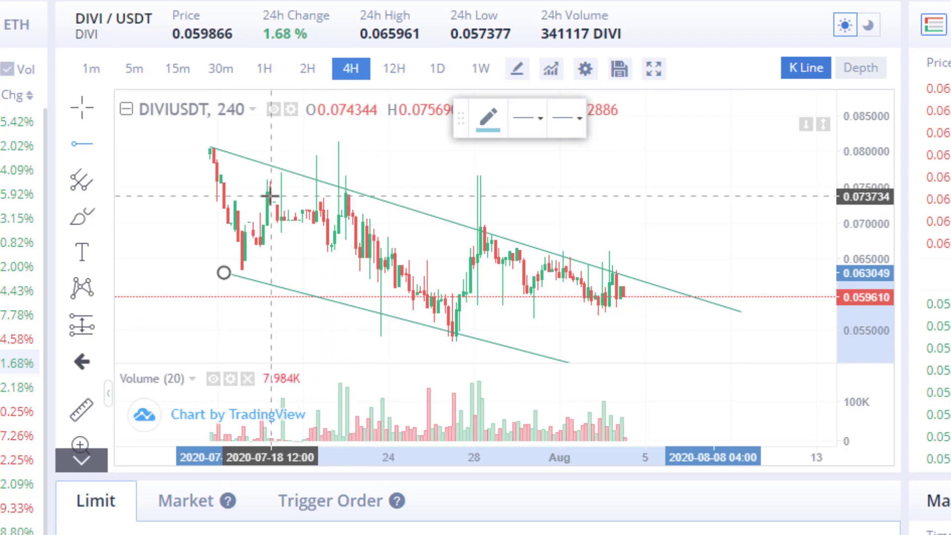
left_click(346, 195)
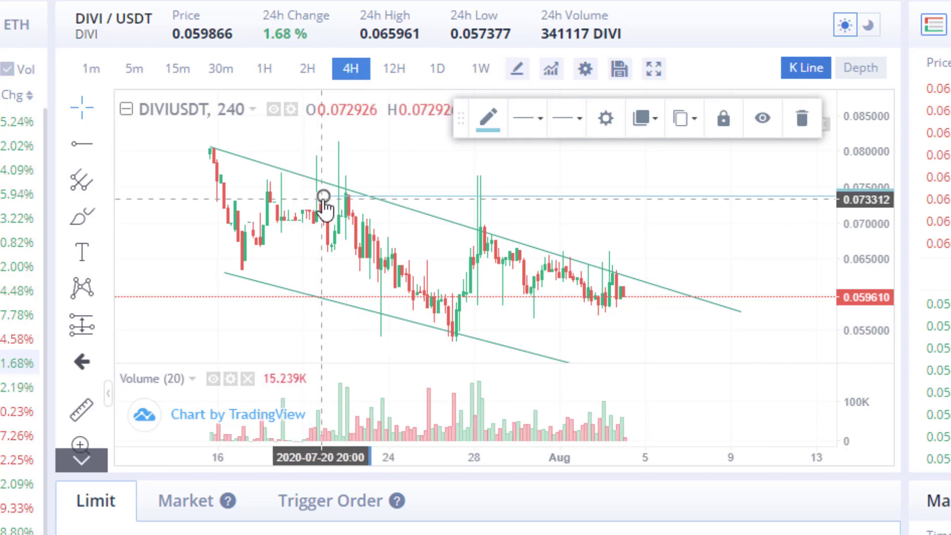
left_click_drag(323, 198, 262, 196)
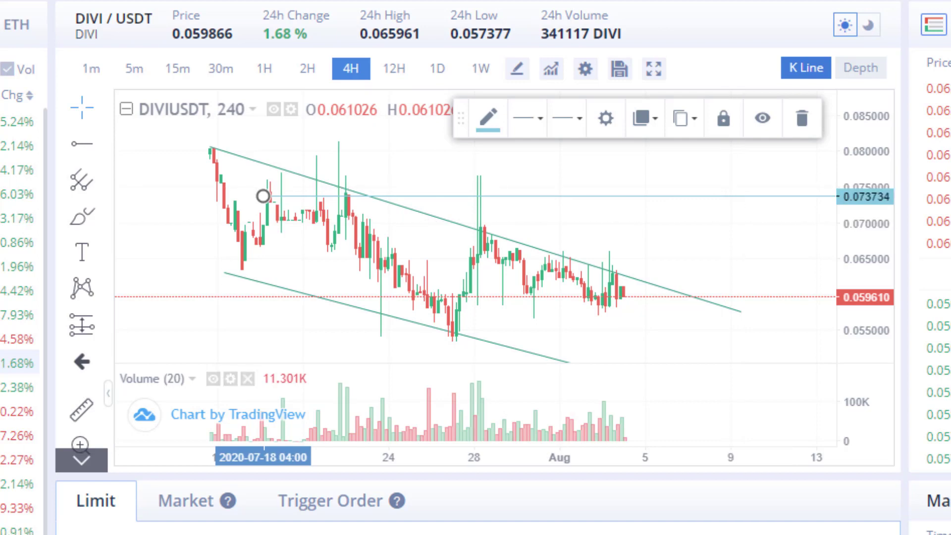
left_click(358, 311)
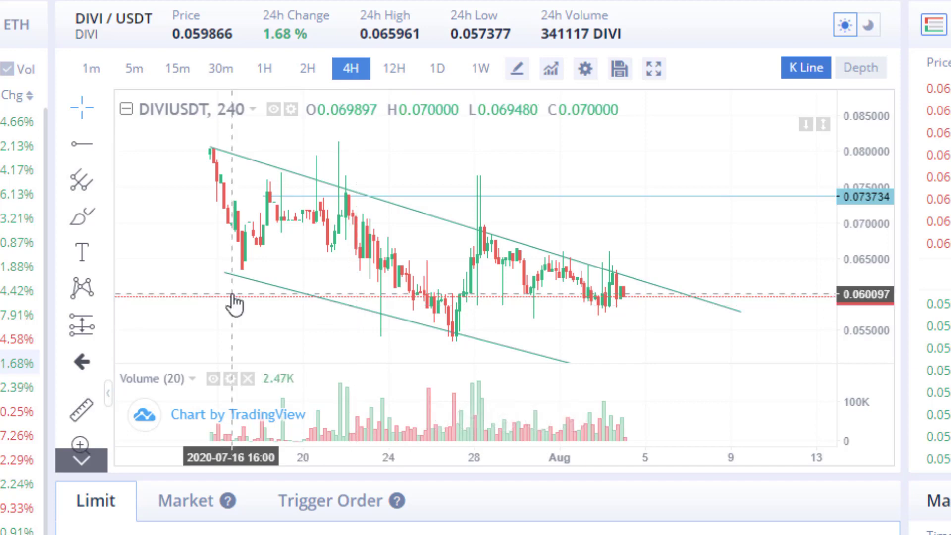
Move the start point of the lower trend line to 16 July 12:00 at about 0.0645
left_click_drag(224, 272, 227, 263)
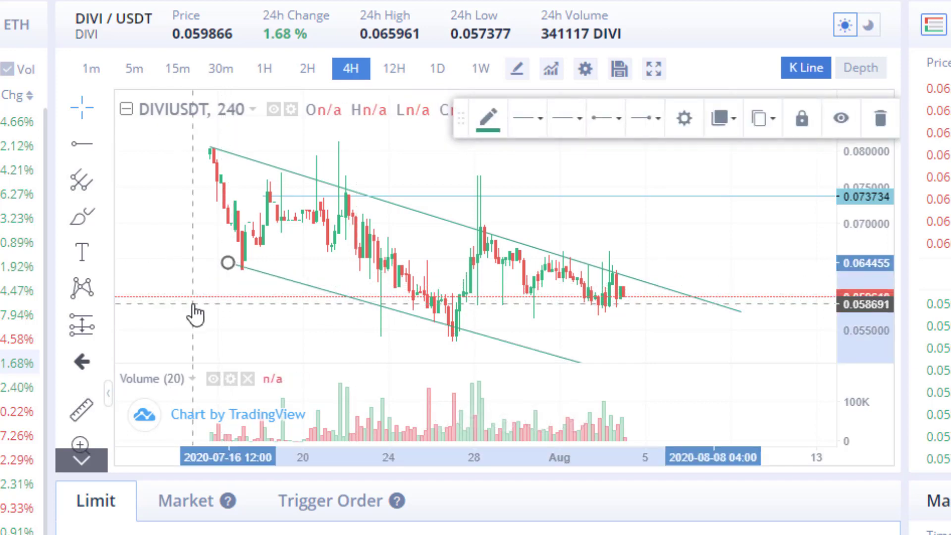
Try a cyan colour on the lower trend line
left_click(501, 125)
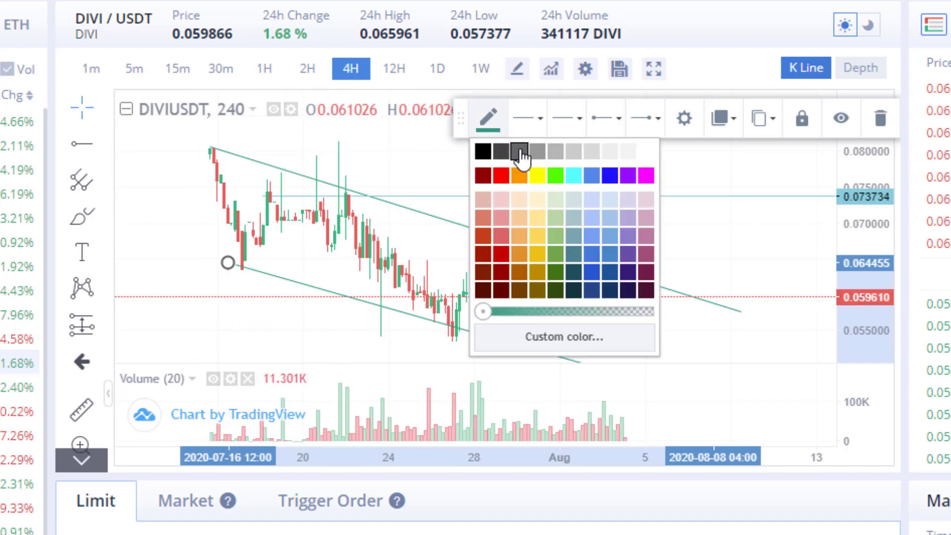
left_click(580, 178)
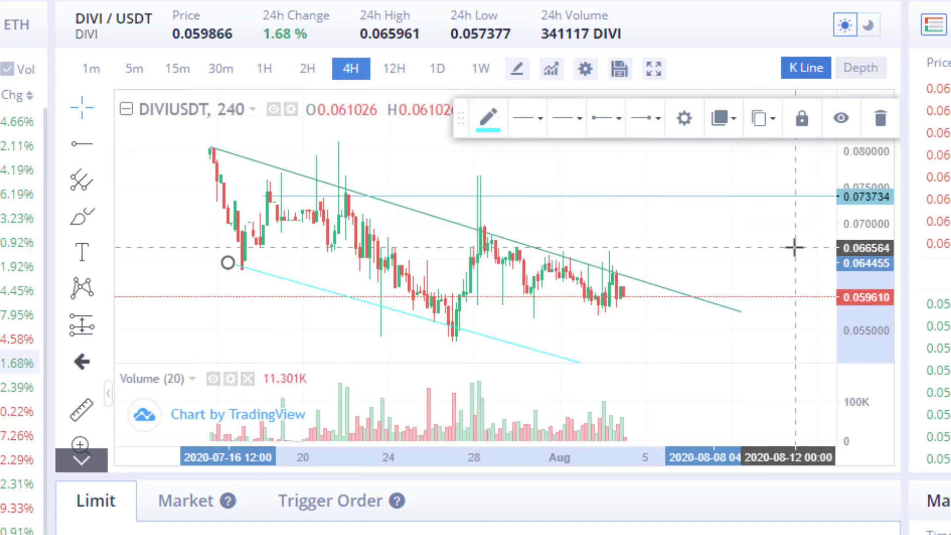
left_click(492, 125)
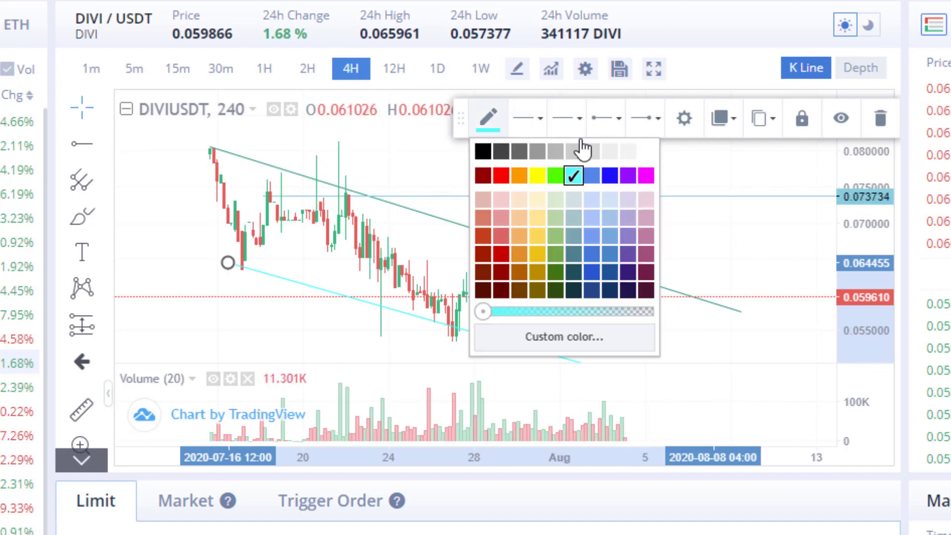
left_click(692, 159)
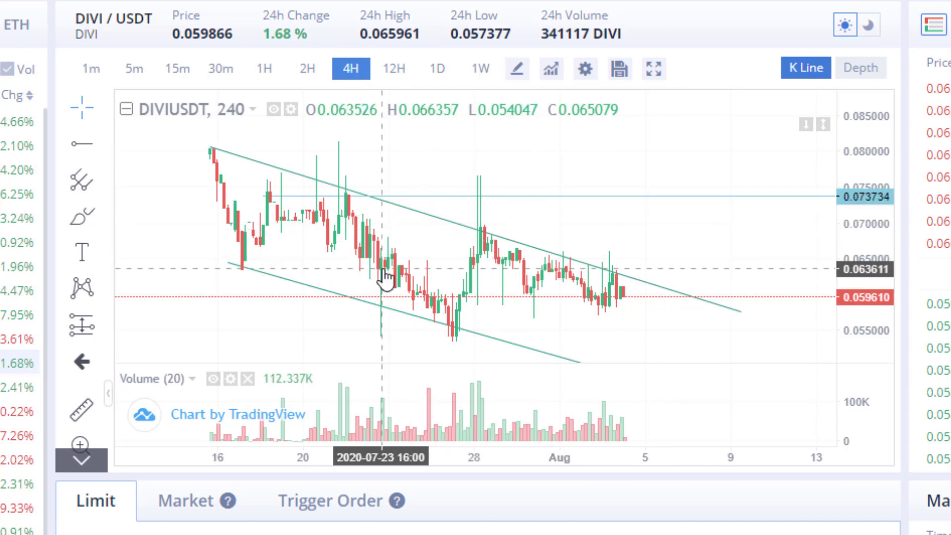
Increase the line thickness of the lower trend line in its style settings
left_click(325, 293)
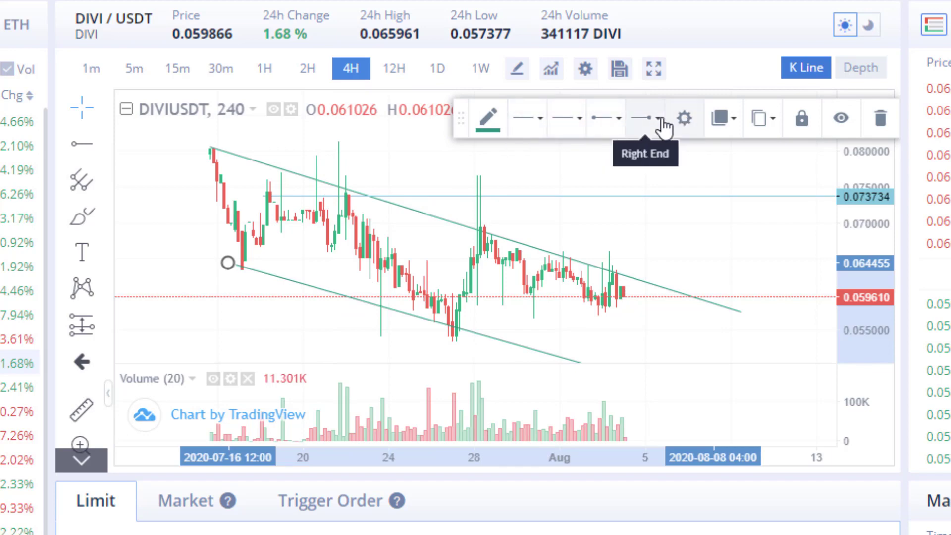
left_click(684, 121)
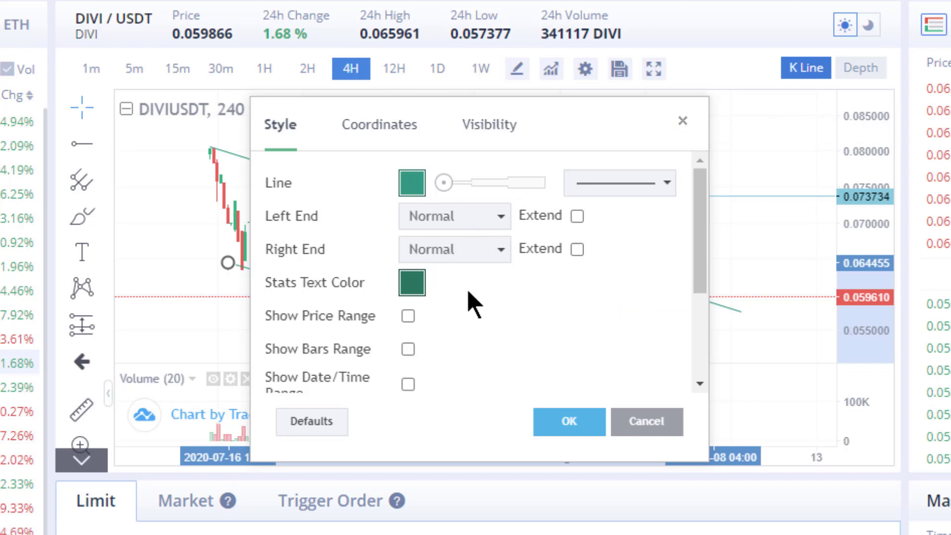
scroll(452, 296, "down", 6)
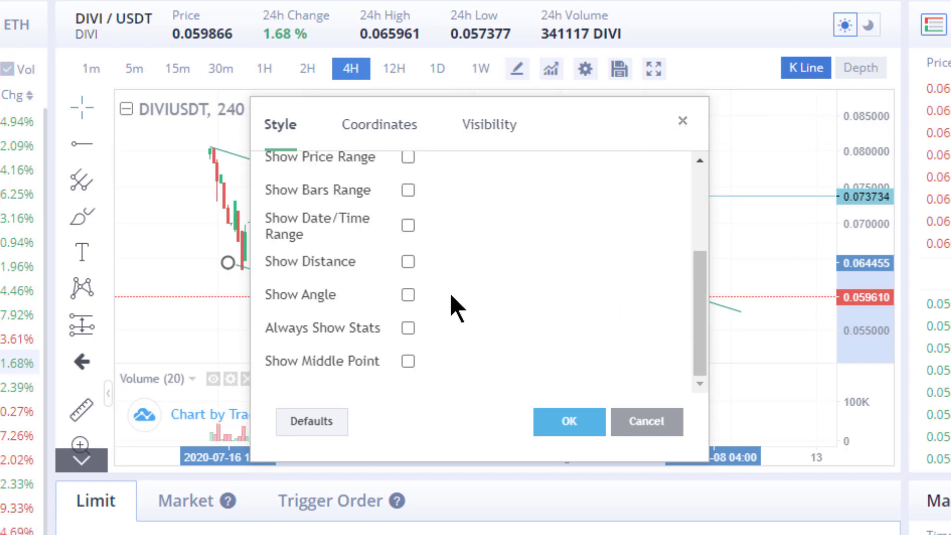
scroll(452, 296, "up", 4)
scroll(450, 292, "up", 3)
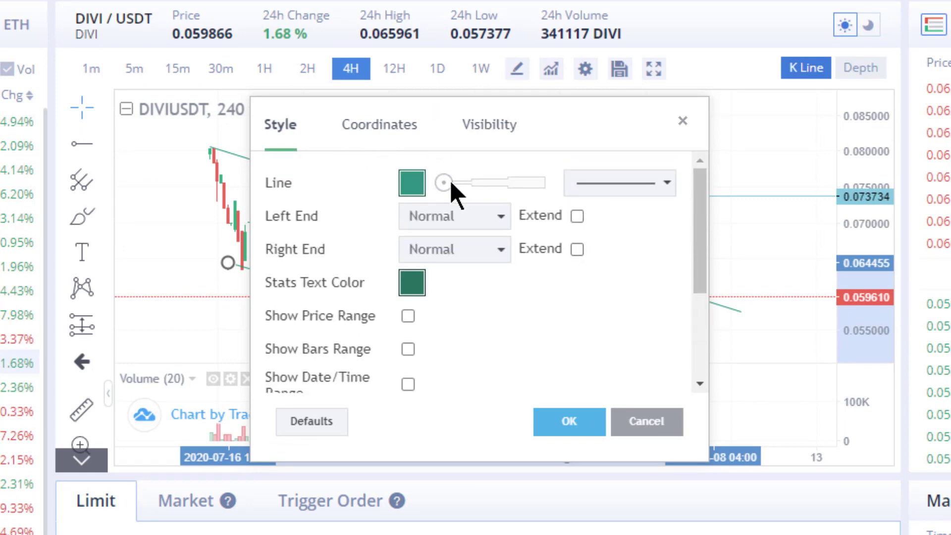
left_click_drag(476, 181, 527, 181)
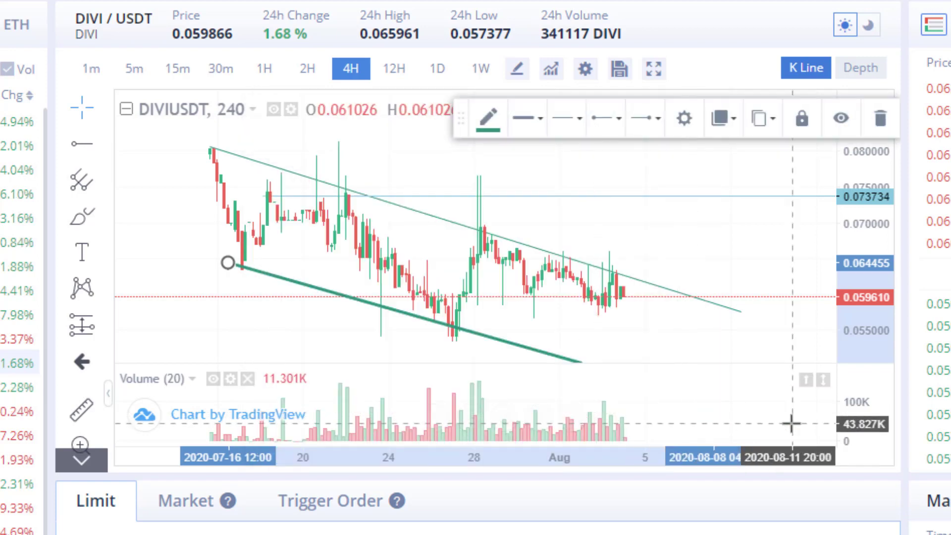
Thicken the upper trend line to match the lower one and apply the style
left_click(642, 280)
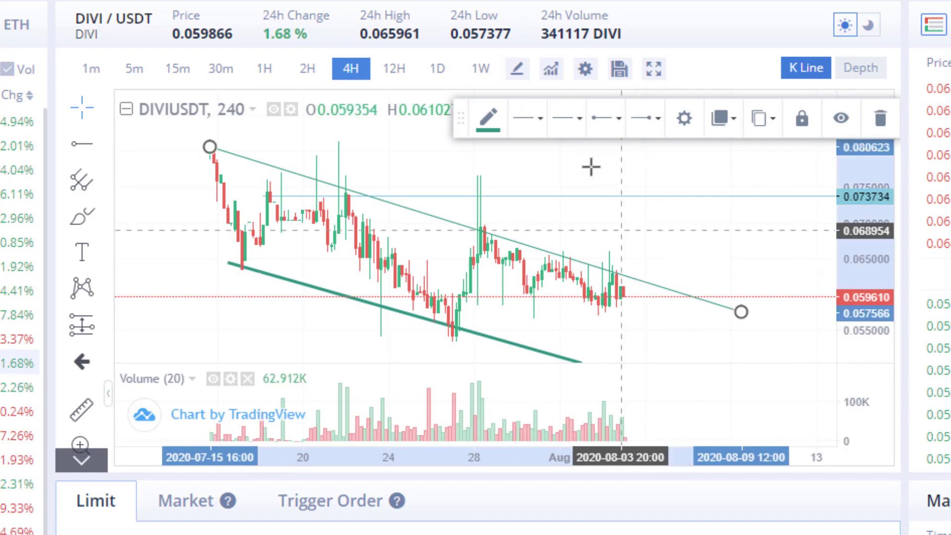
left_click(685, 119)
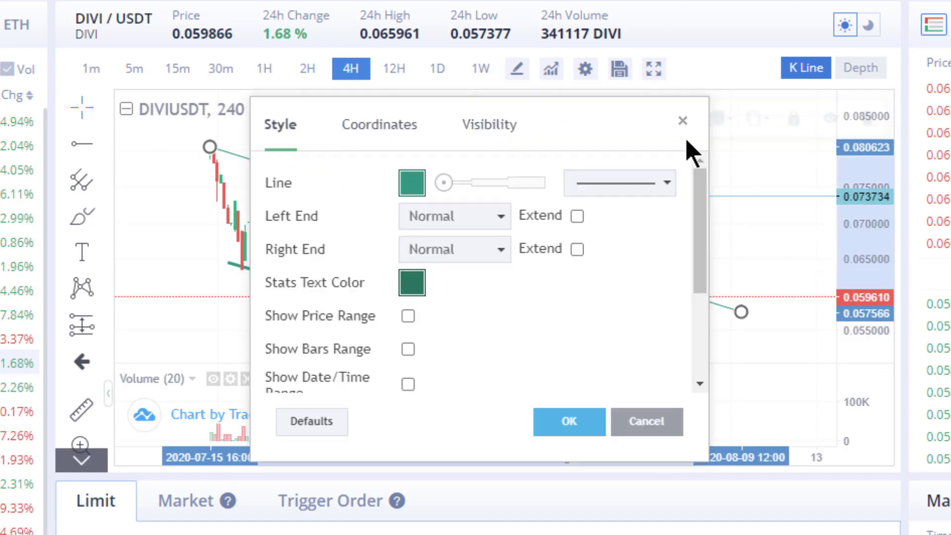
left_click(510, 183)
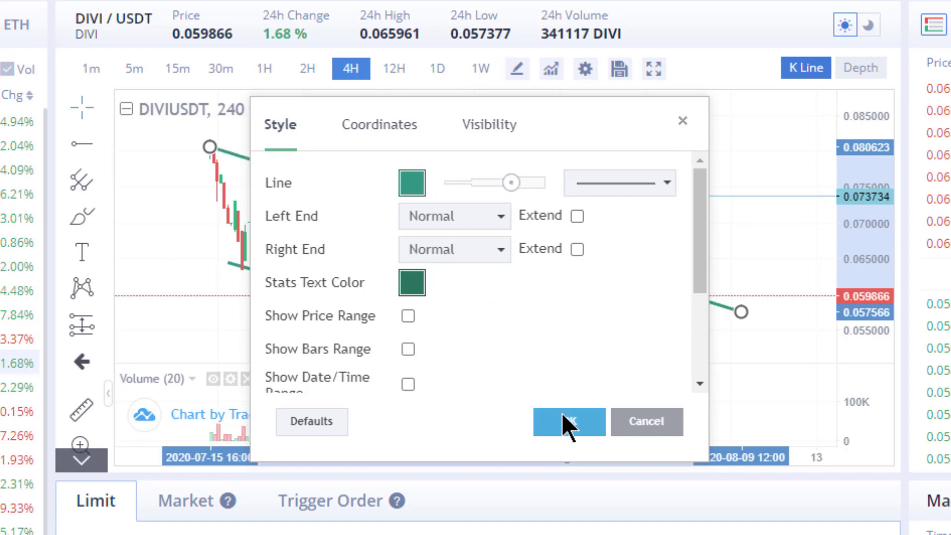
left_click(575, 427)
left_click(649, 272)
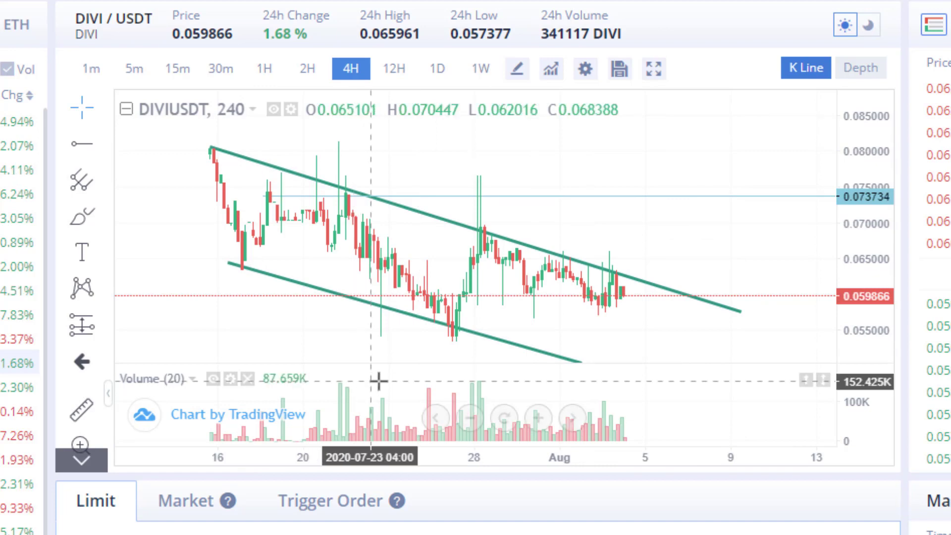
Switch the DIVI/USDT chart to the 15m interval and adjust its time and price ranges to examine candles back to 21 July
scroll(647, 308, "up", 3)
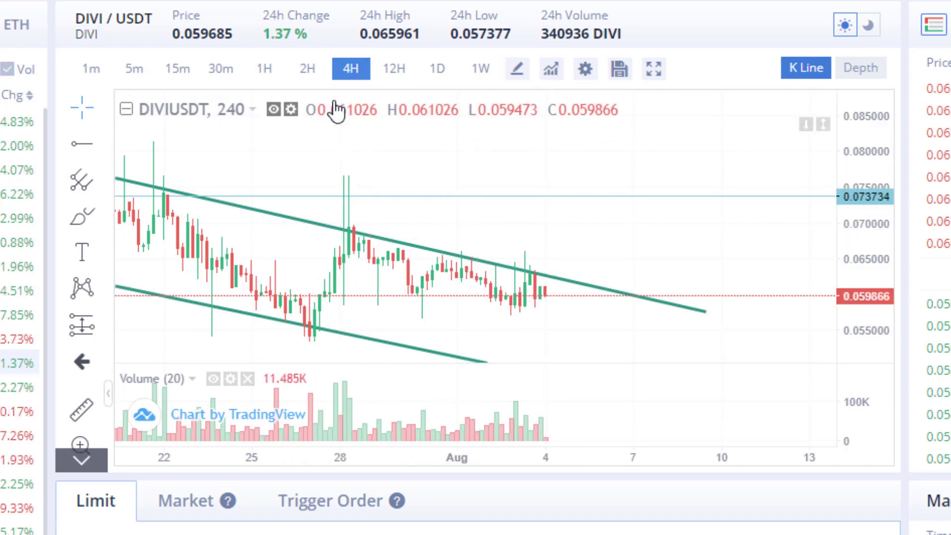
left_click(184, 70)
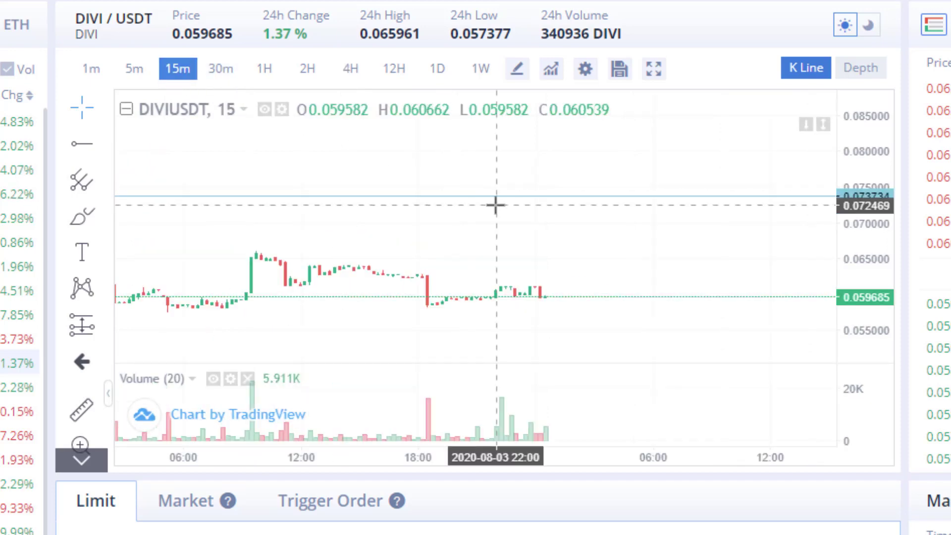
scroll(526, 240, "down", 3)
scroll(600, 266, "down", 6)
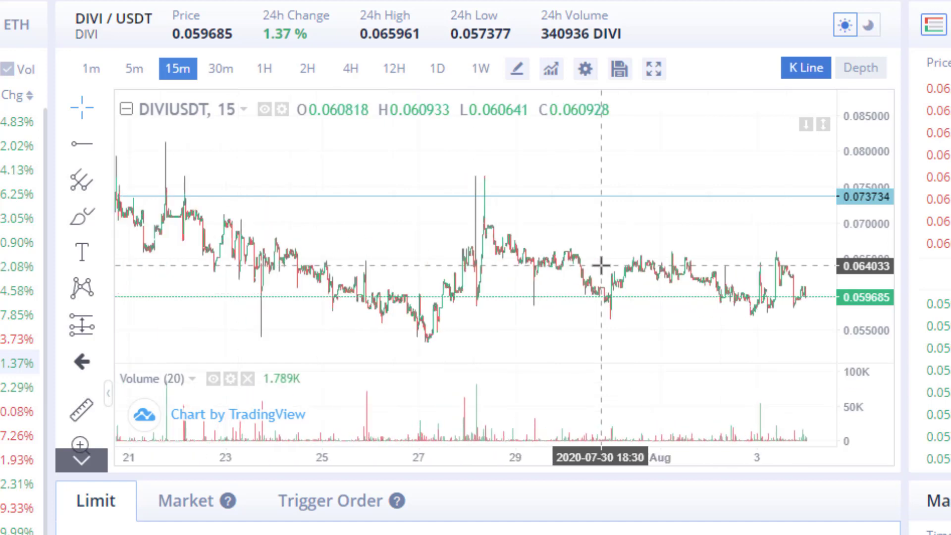
left_click_drag(853, 223, 856, 188)
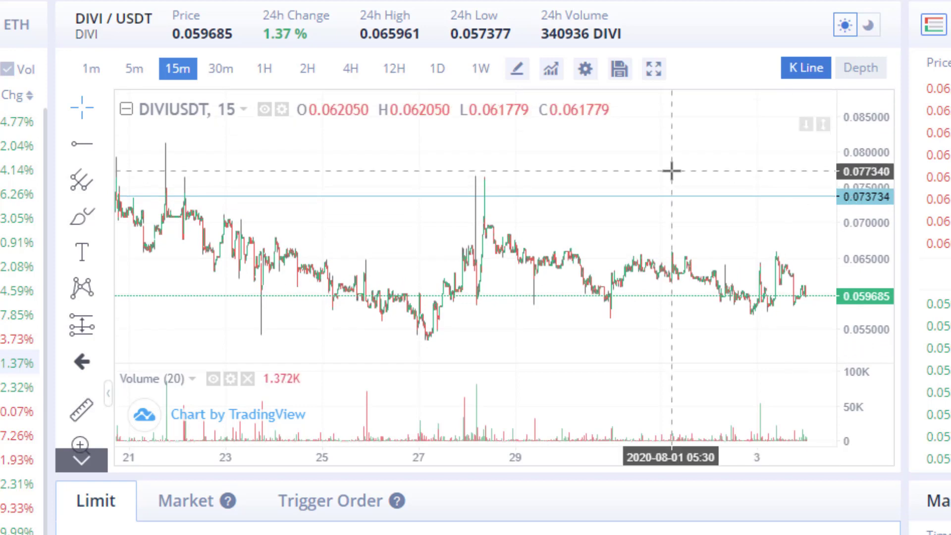
left_click_drag(853, 251, 876, 388)
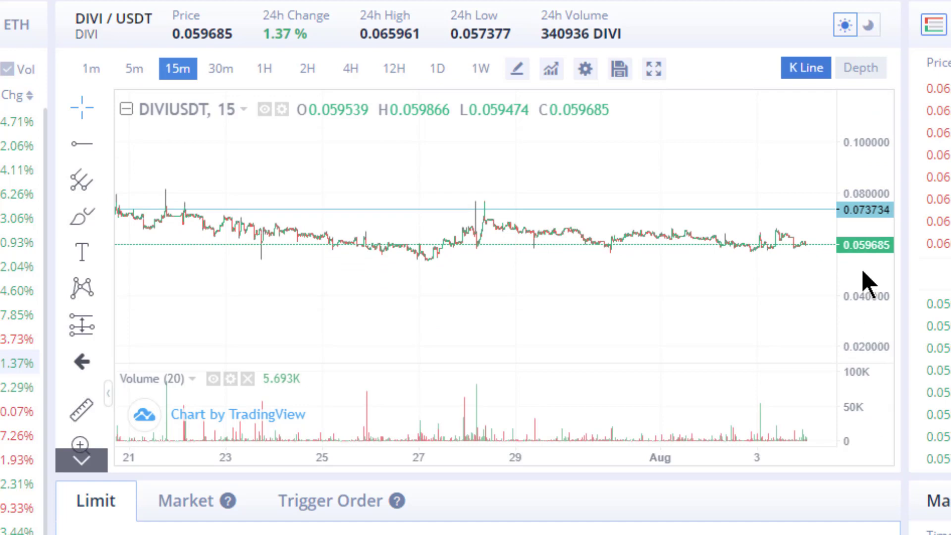
Switch the DIVI/USDT chart to the 1m interval and stretch its price scale to examine the most recent price movement
left_click_drag(865, 285, 728, 148)
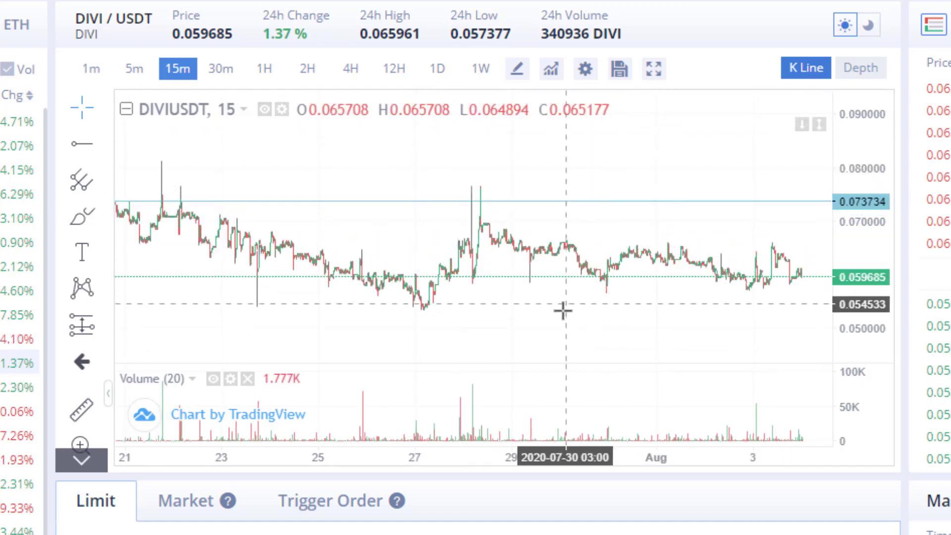
left_click_drag(544, 321, 379, 308)
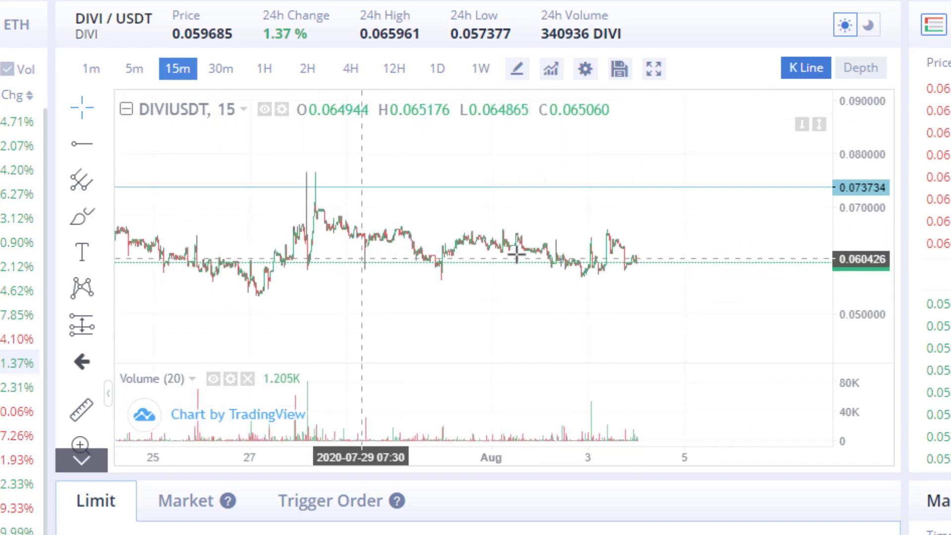
left_click(90, 72)
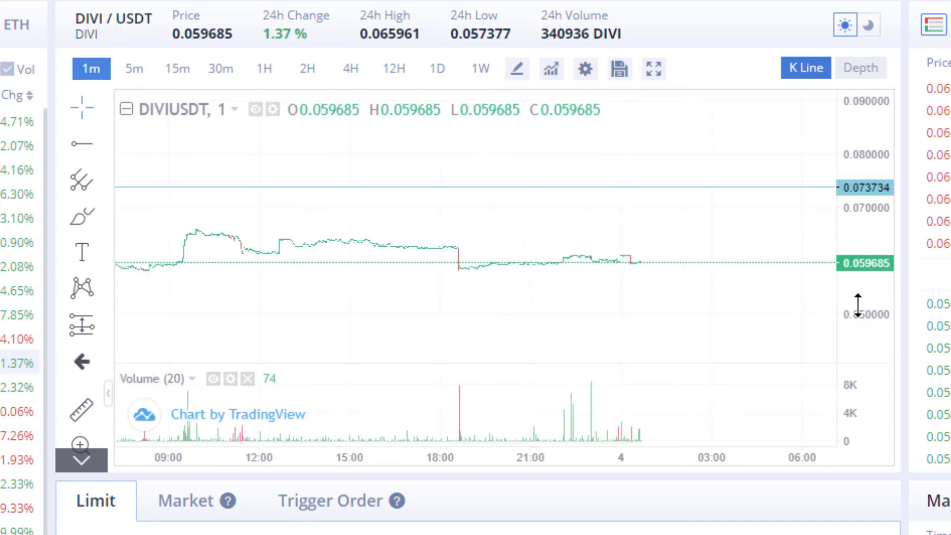
left_click_drag(847, 304, 847, 146)
left_click_drag(509, 208, 582, 125)
left_click_drag(874, 312, 871, 269)
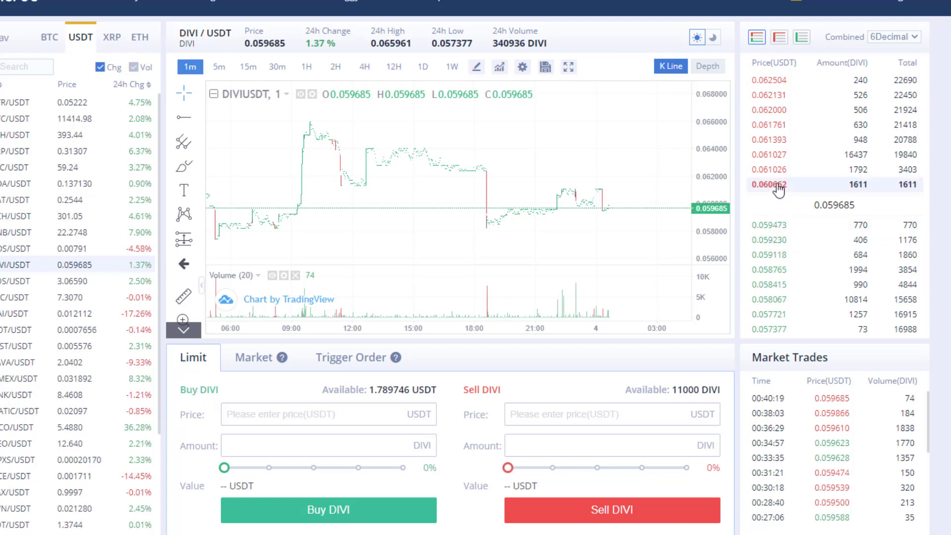
Place a limit order selling 100% of the available balance, 11000 DIVI, at the highest bid price of 0.059473 USDT
left_click(769, 226)
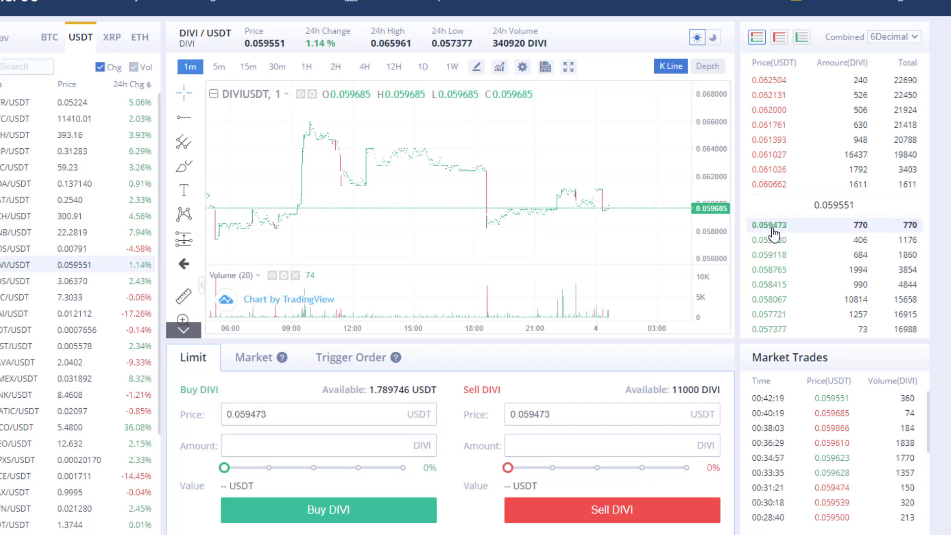
left_click(573, 417)
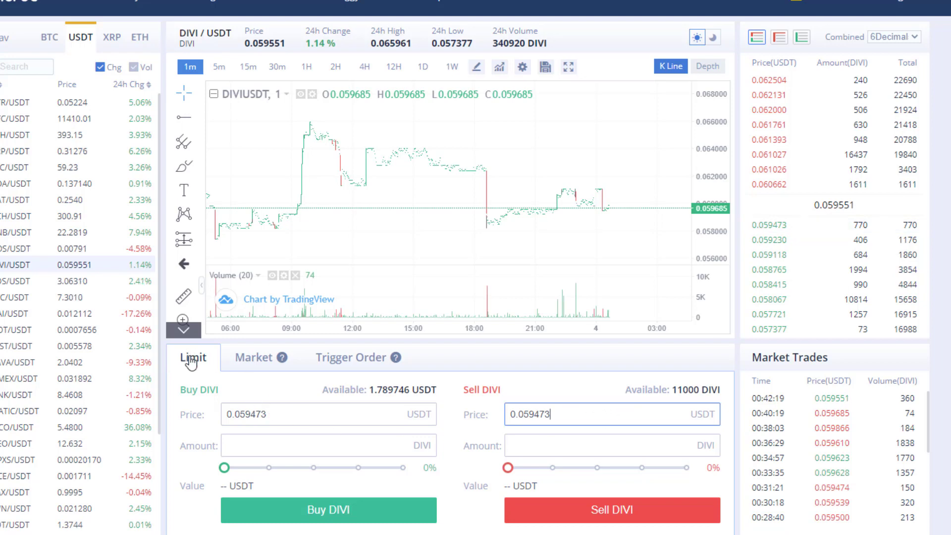
left_click_drag(507, 467, 698, 455)
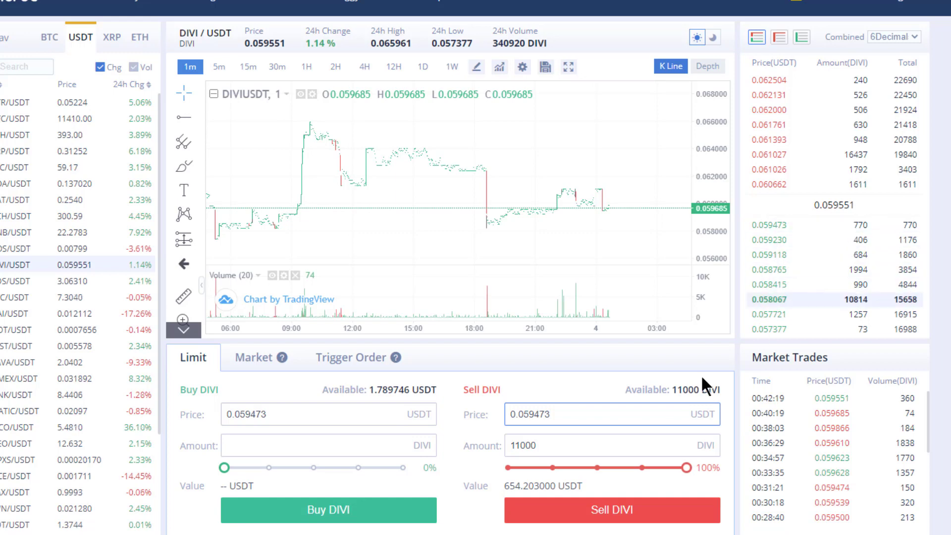
left_click(608, 515)
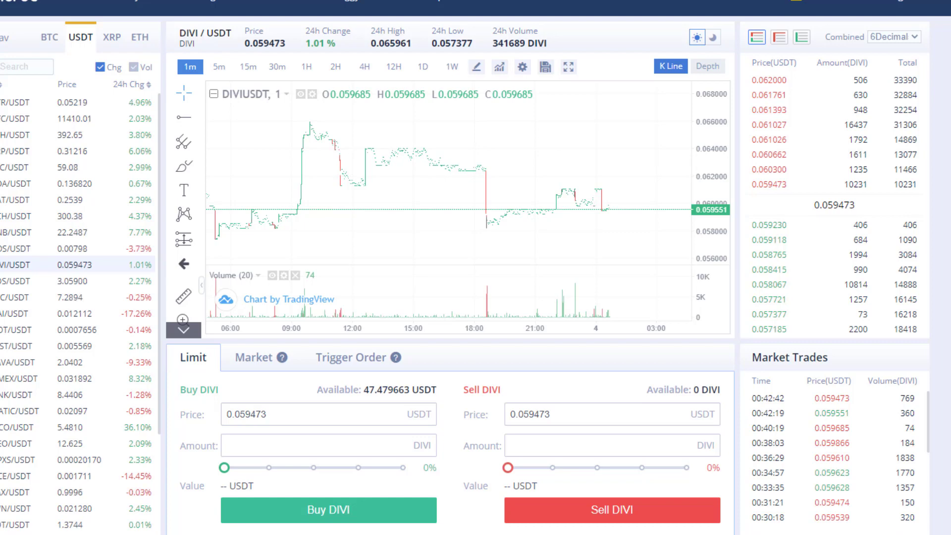
Check the amount, filled quantity and filled percentage of the limit sell order in the open orders
scroll(432, 509, "down", 4)
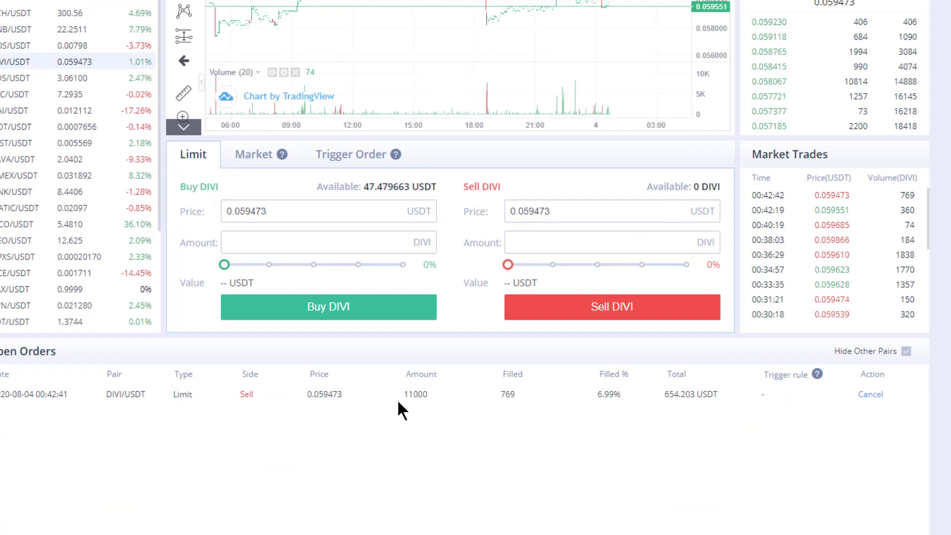
double_click(414, 394)
double_click(508, 395)
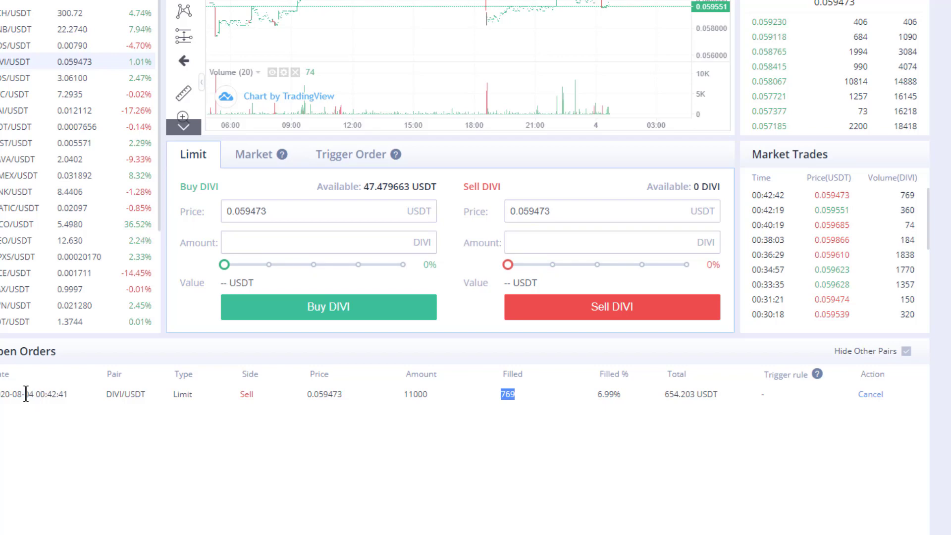
scroll(833, 258, "up", 4)
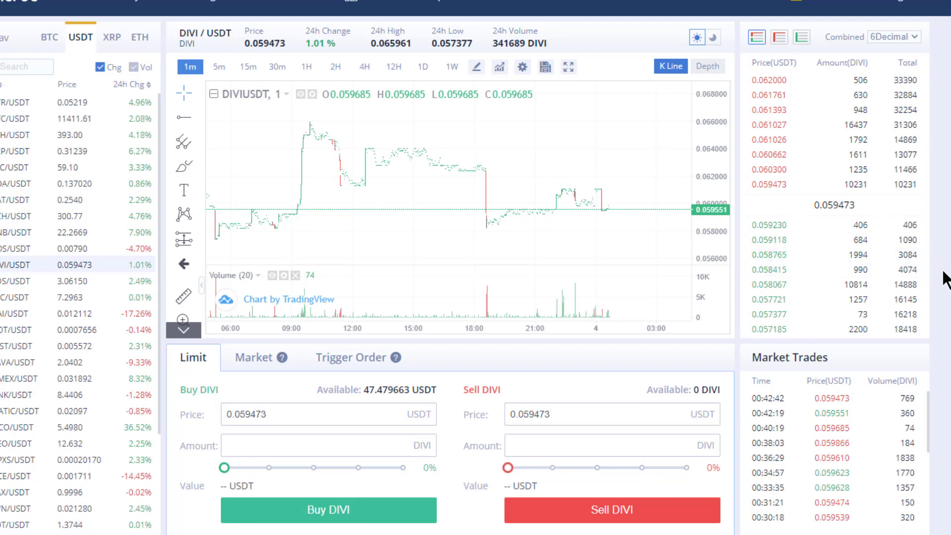
scroll(476, 267, "down", 2)
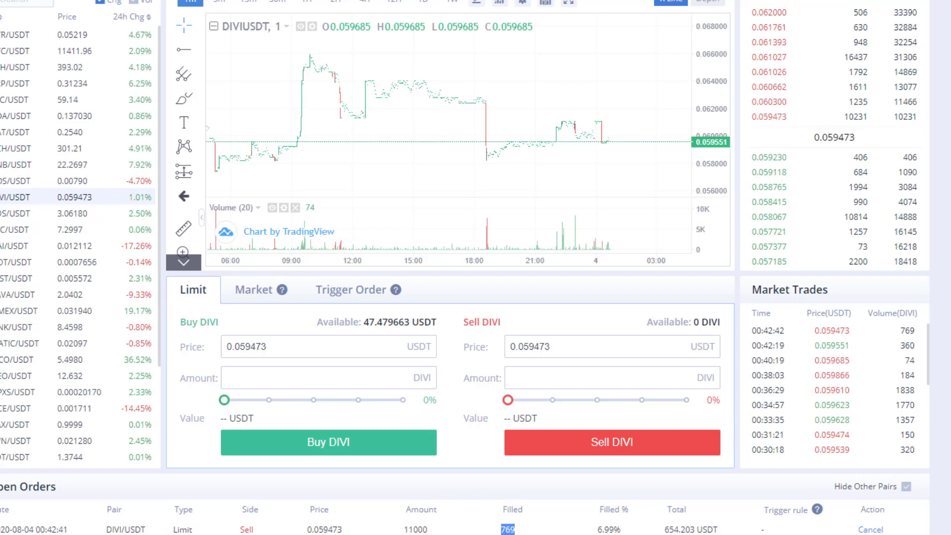
double_click(601, 530)
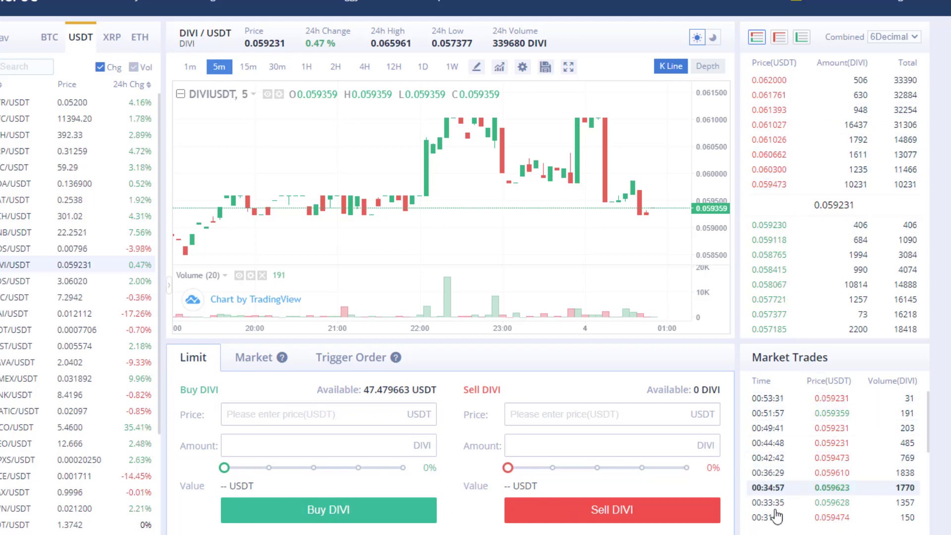
Check the DIVI balance available for selling in the limit order form
scroll(773, 453, "down", 1)
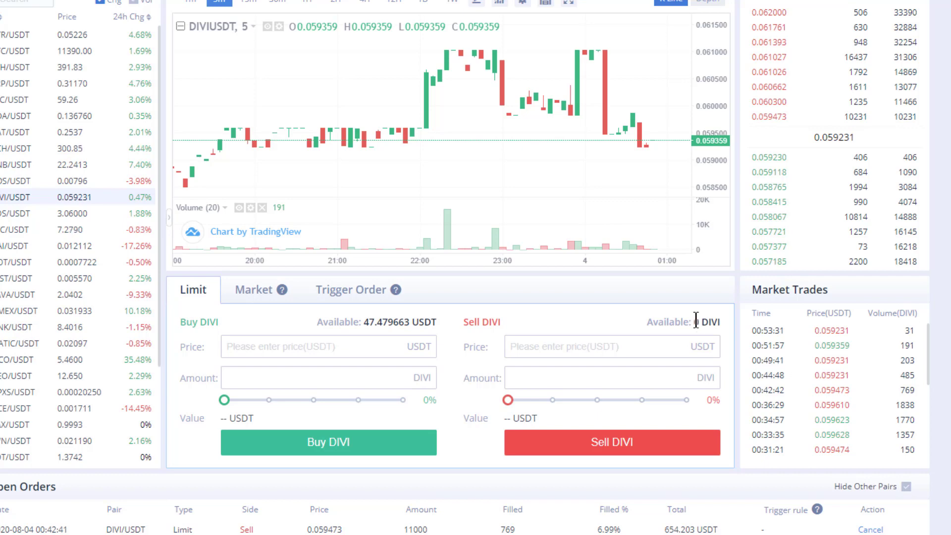
left_click_drag(696, 320, 706, 322)
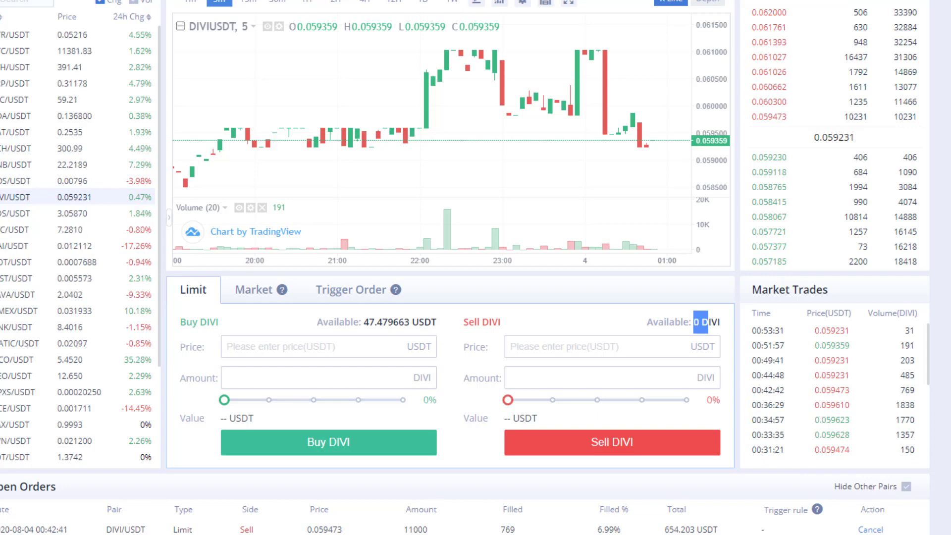
left_click(608, 346)
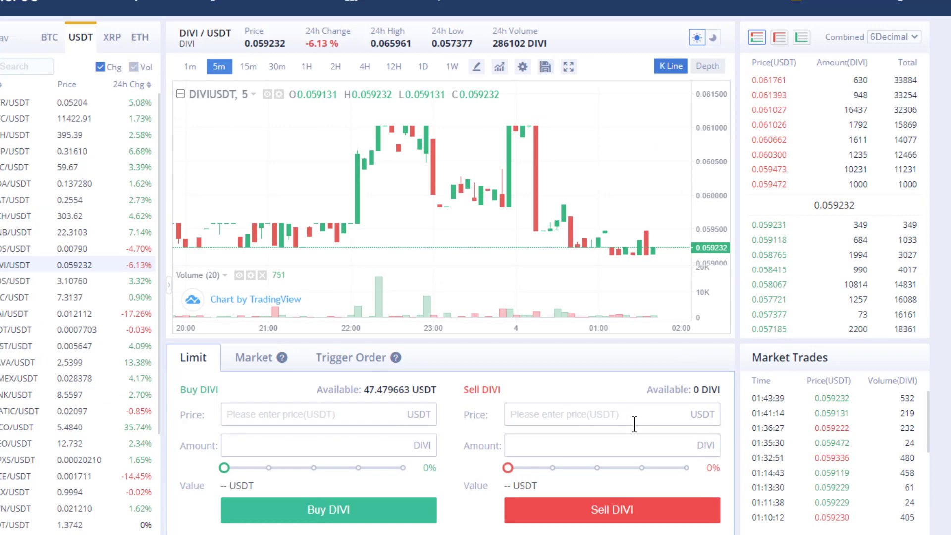
Cancel the open DIVI/USDT limit sell order and confirm the cancellation
scroll(626, 419, "down", 1)
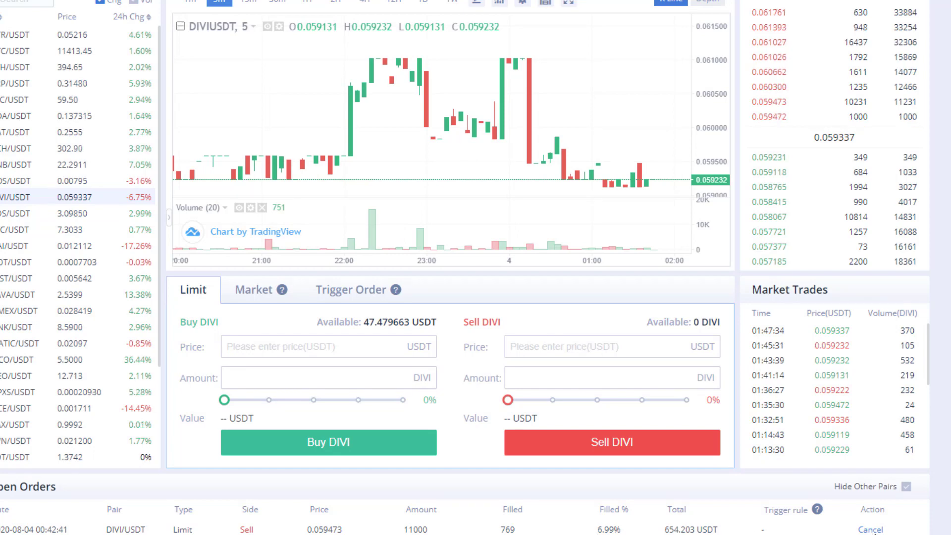
left_click(872, 530)
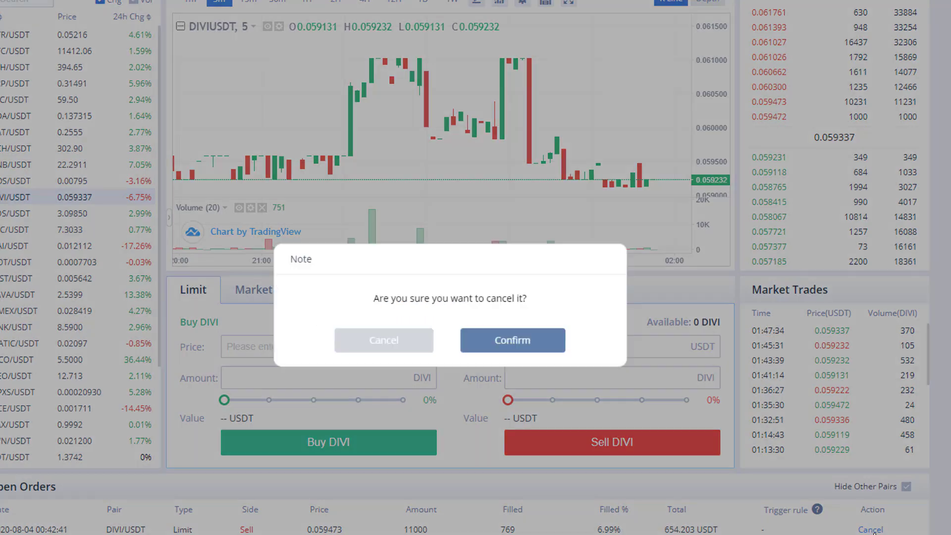
left_click(489, 346)
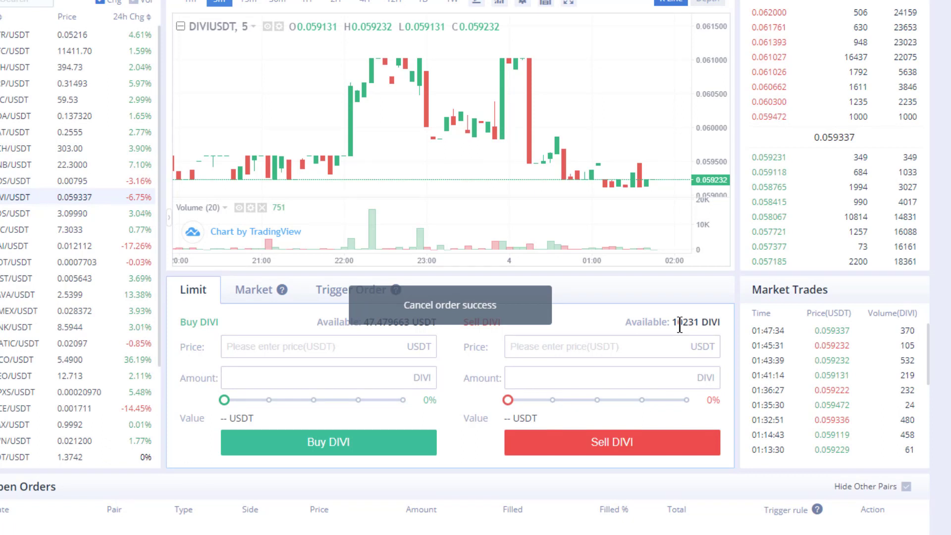
Place a market order selling 100% of the available balance, 10231 DIVI
left_click(252, 289)
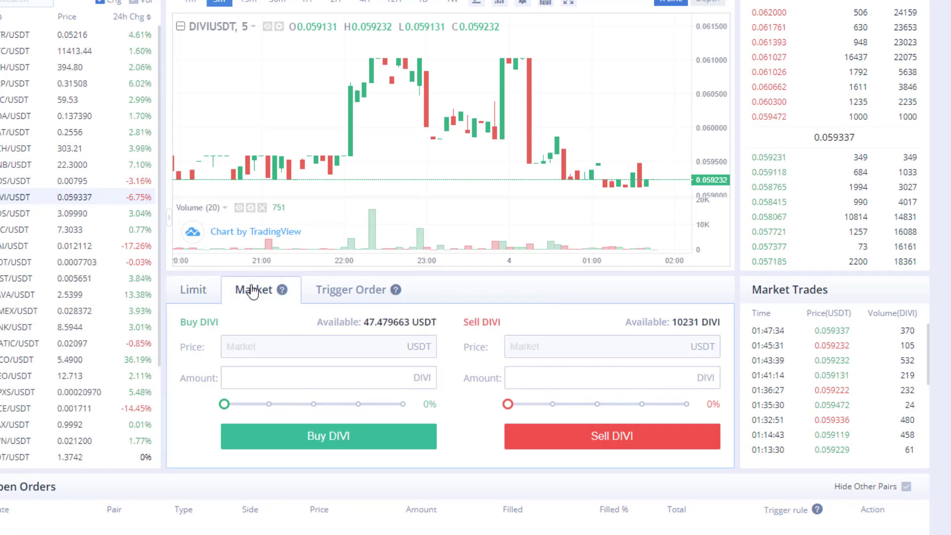
left_click_drag(506, 403, 686, 403)
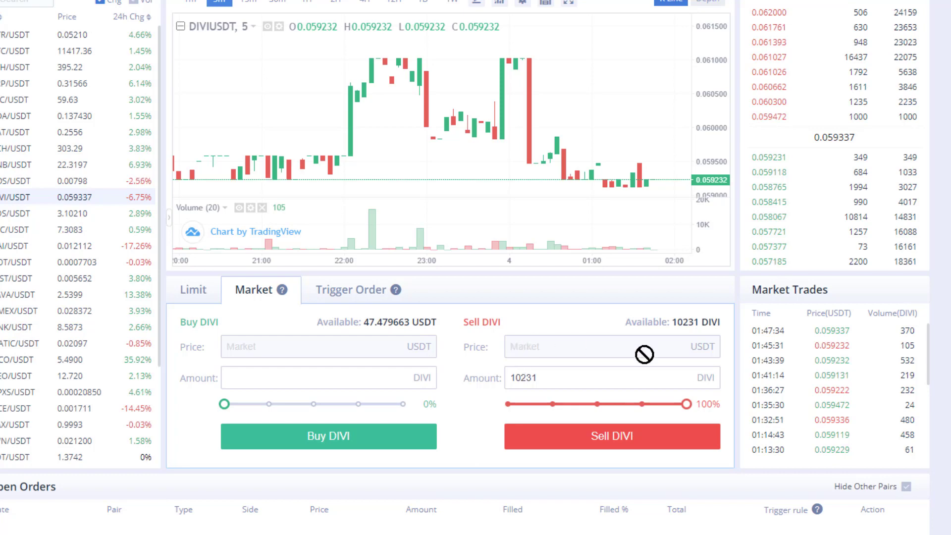
left_click(608, 441)
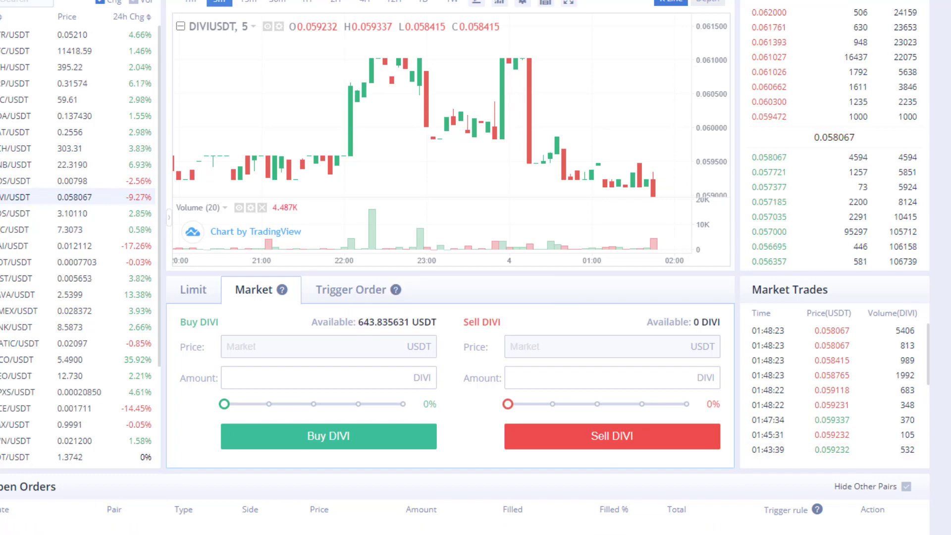
Check the open orders and the market sell's average price in the 24h order history
scroll(465, 267, "down", 3)
scroll(465, 268, "down", 1)
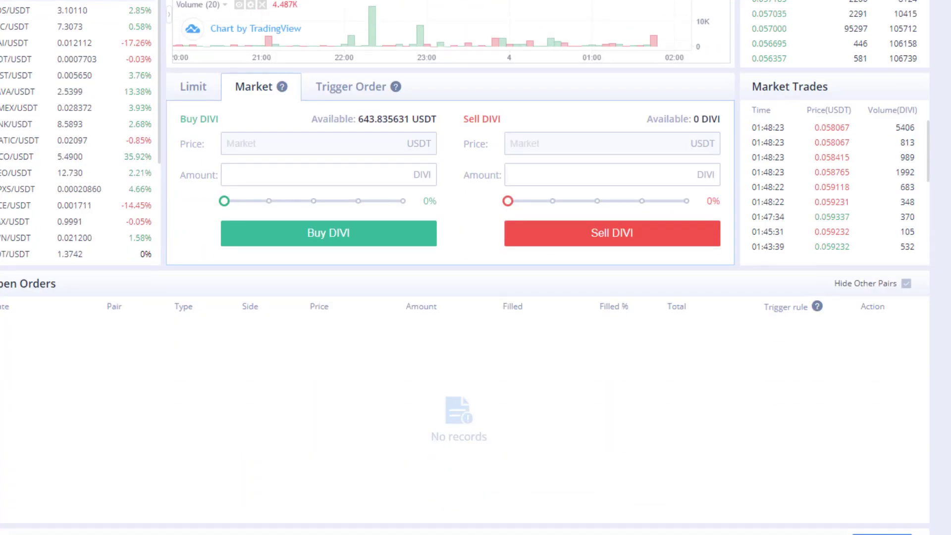
scroll(465, 267, "down", 1)
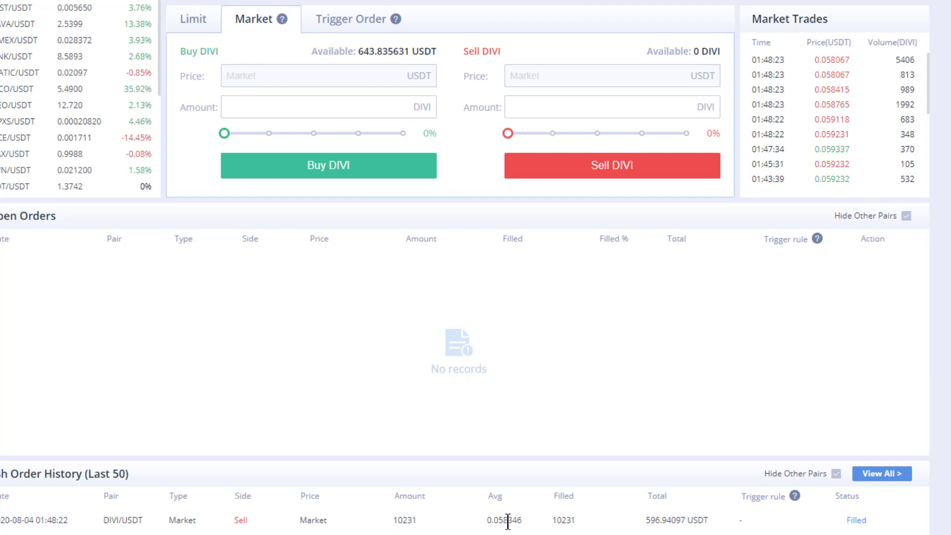
scroll(465, 267, "up", 2)
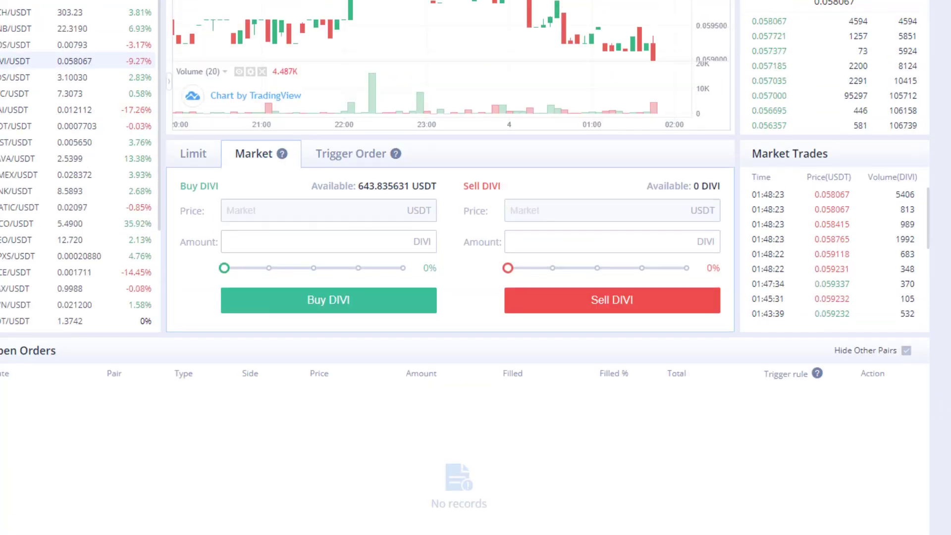
scroll(466, 267, "up", 2)
scroll(475, 267, "up", 1)
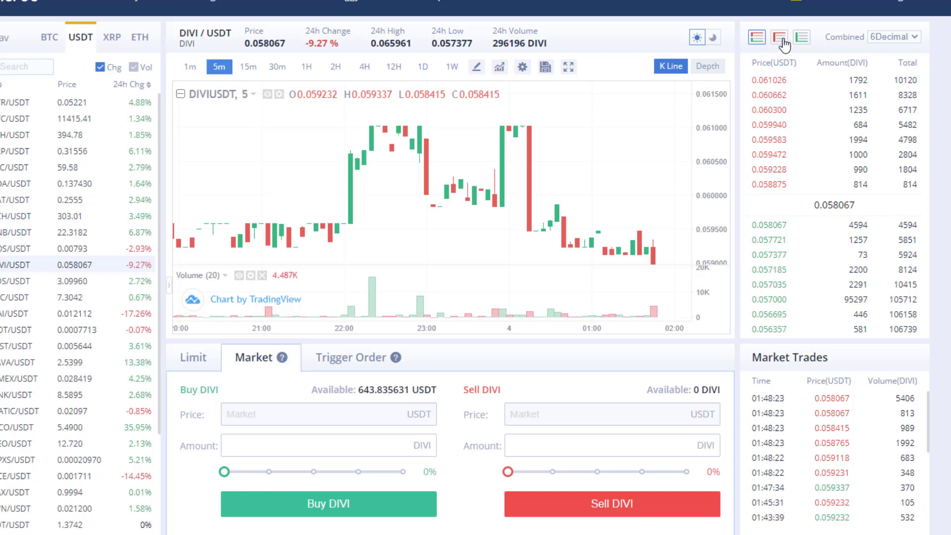
Show only buy orders in the order book, switch it to sell orders only, and browse up to the highest asking prices
left_click(800, 38)
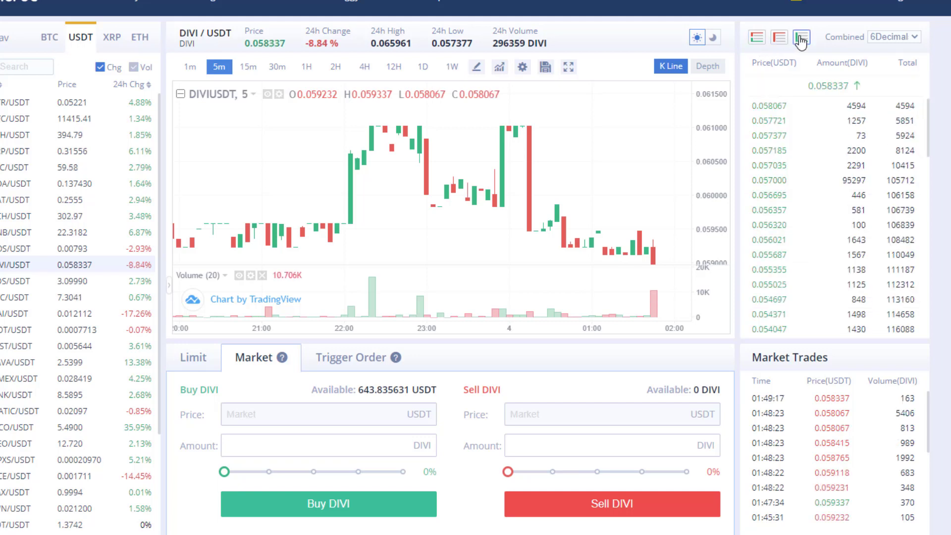
left_click(779, 39)
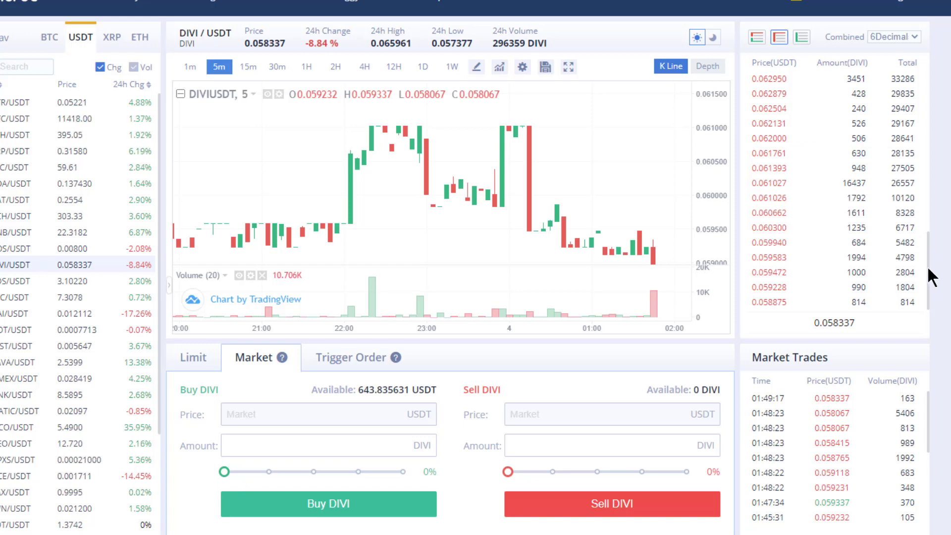
mouse_move(928, 269)
left_mouse_down()
mouse_move(928, 87)
mouse_move(927, 273)
left_mouse_up()
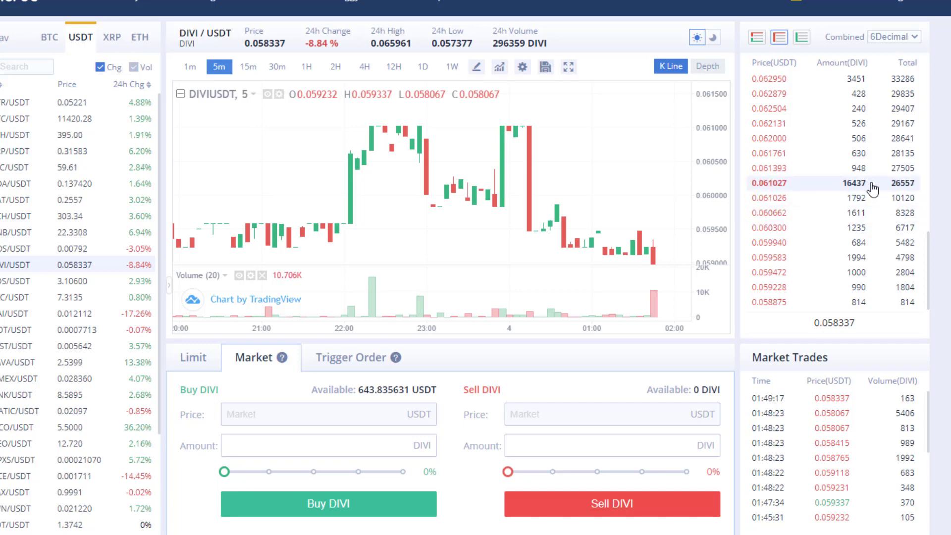
scroll(861, 143, "up", 2)
scroll(863, 141, "up", 4)
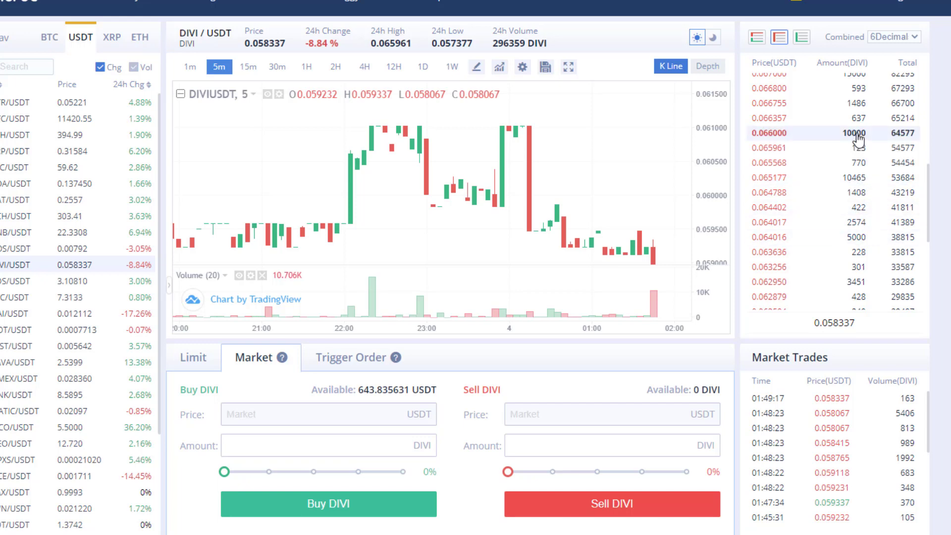
scroll(867, 148, "up", 3)
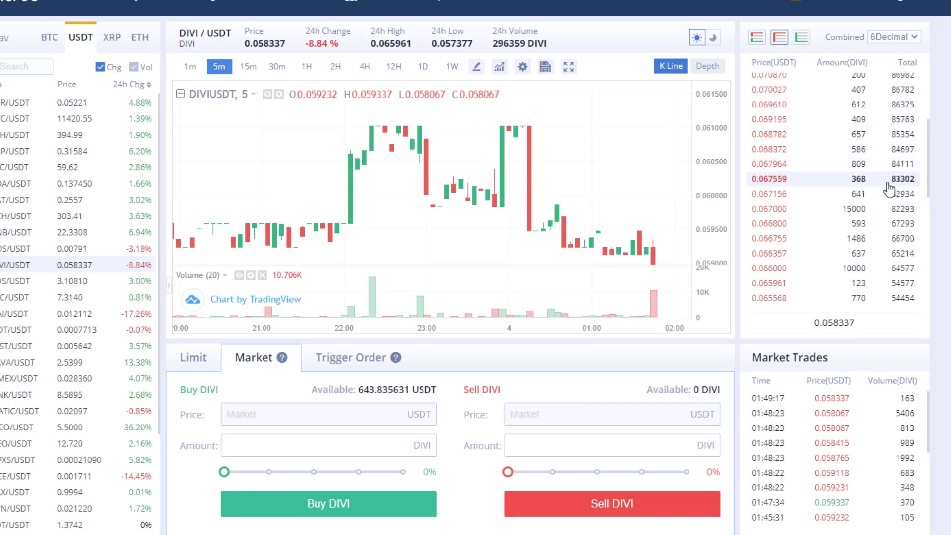
scroll(832, 217, "up", 3)
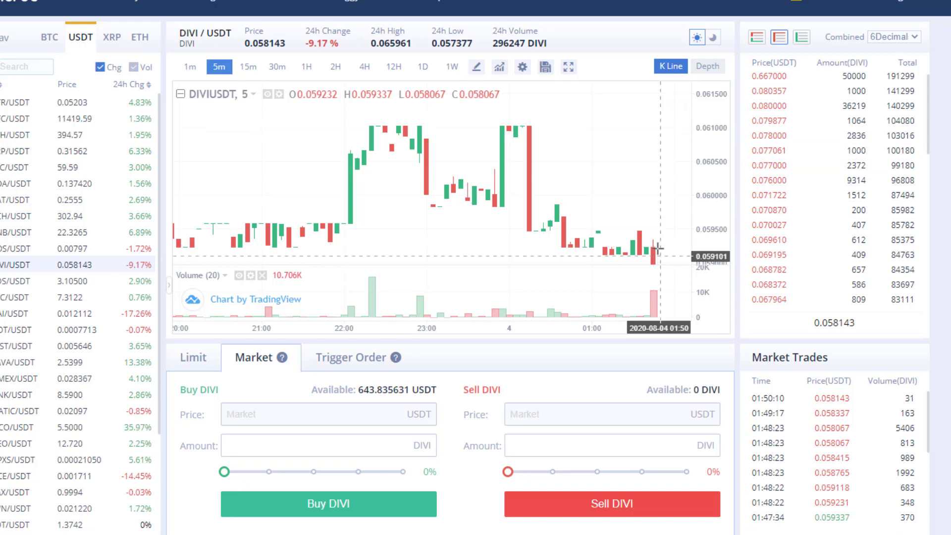
Zoom in on the latest 5m candles with a wider price range and compare them with the highest sell orders
scroll(645, 189, "up", 2)
scroll(645, 190, "up", 2)
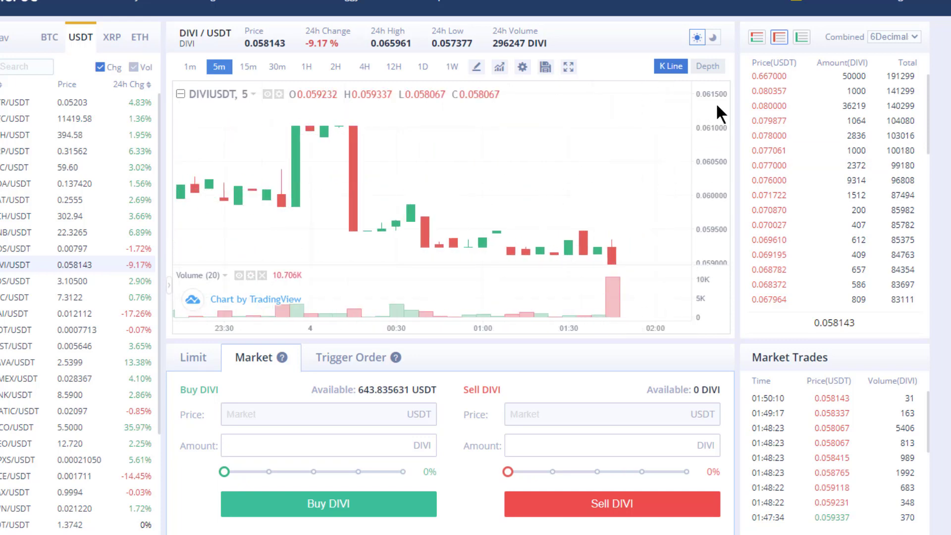
left_click_drag(718, 100, 726, 229)
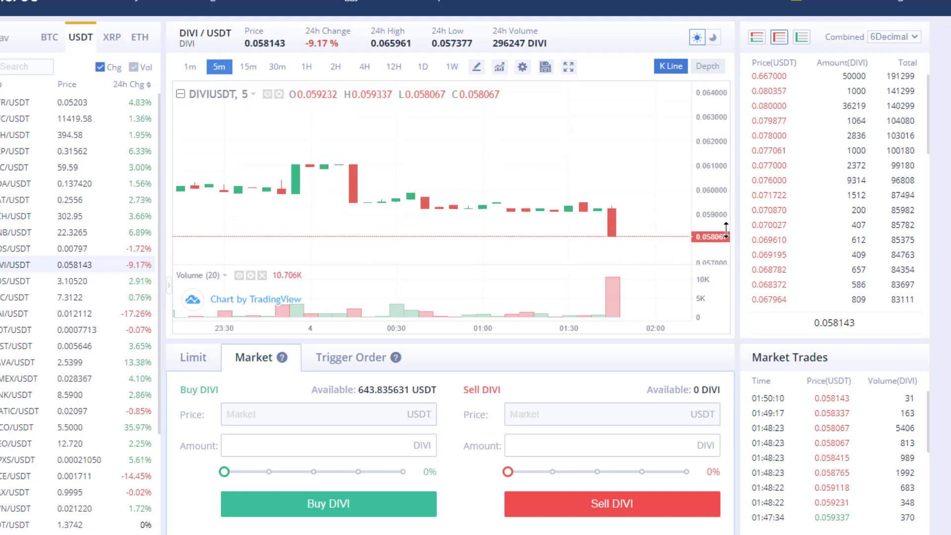
left_click_drag(709, 123, 709, 147)
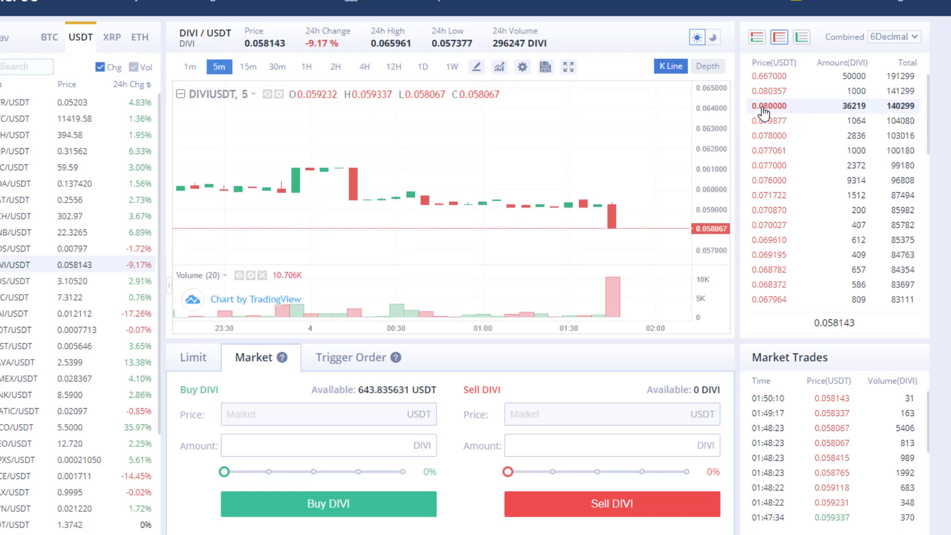
left_click(769, 82)
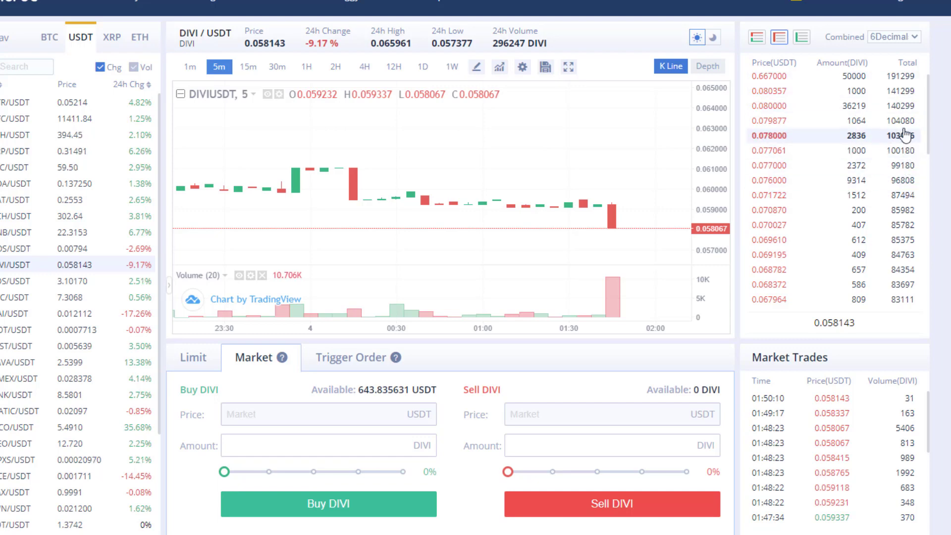
mouse_move(926, 126)
left_mouse_down()
mouse_move(926, 302)
mouse_move(925, 126)
left_mouse_up()
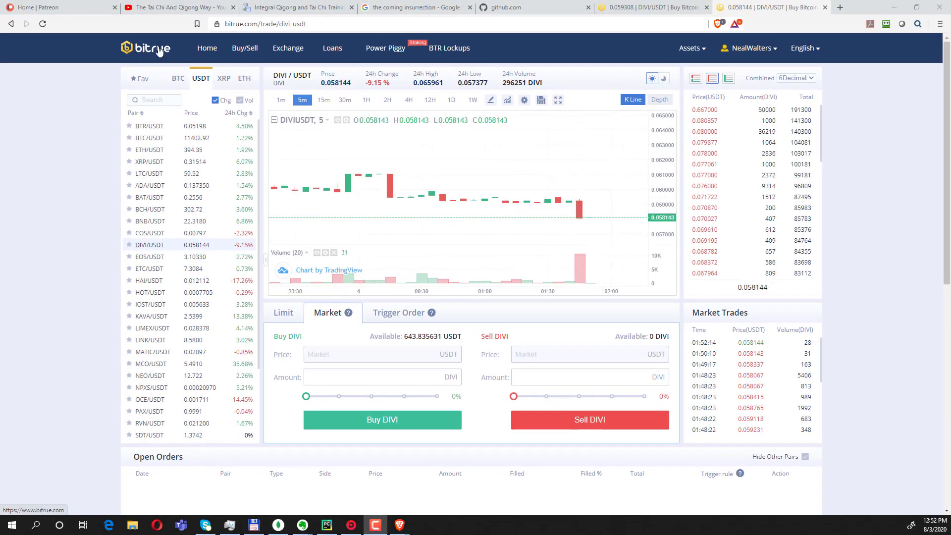
Review both DIVI/USDT sell orders in the 24h order history
left_click(916, 270)
scroll(915, 265, "down", 4)
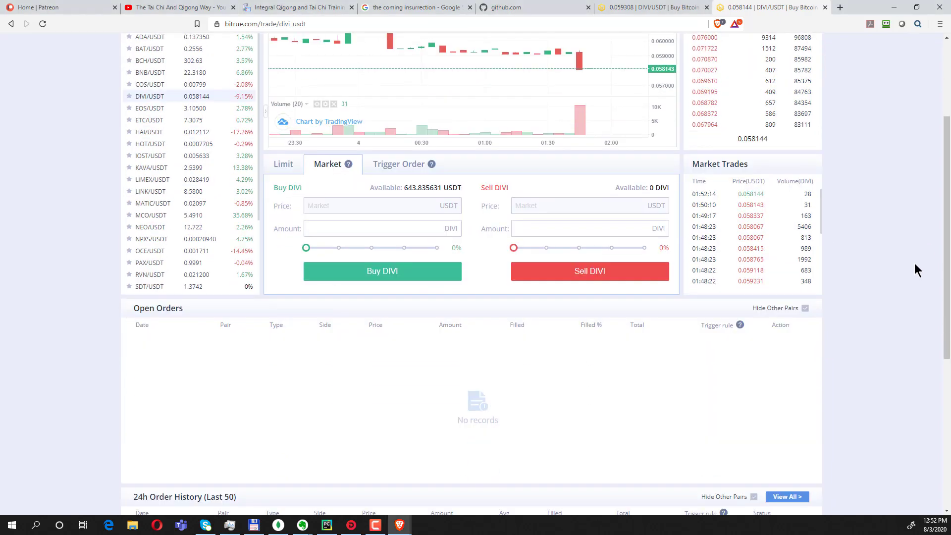
scroll(914, 263, "down", 1)
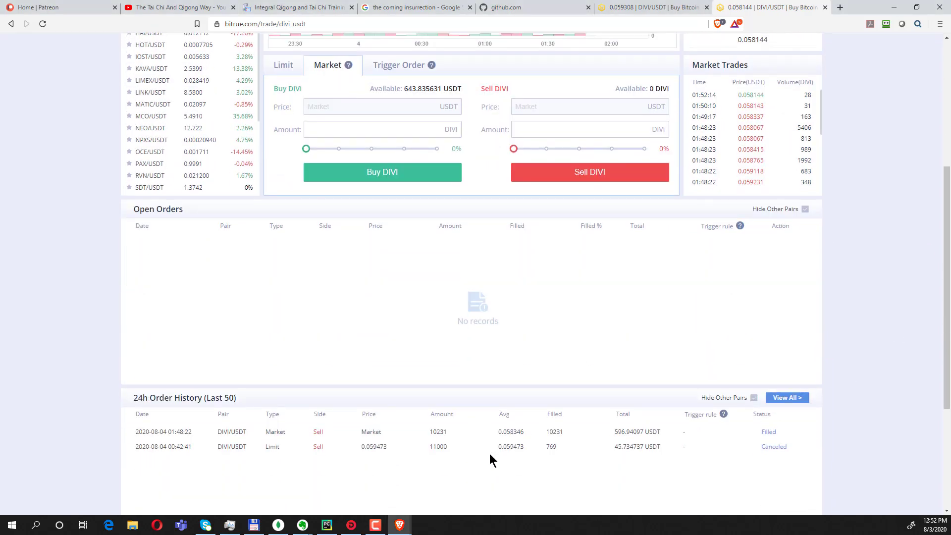